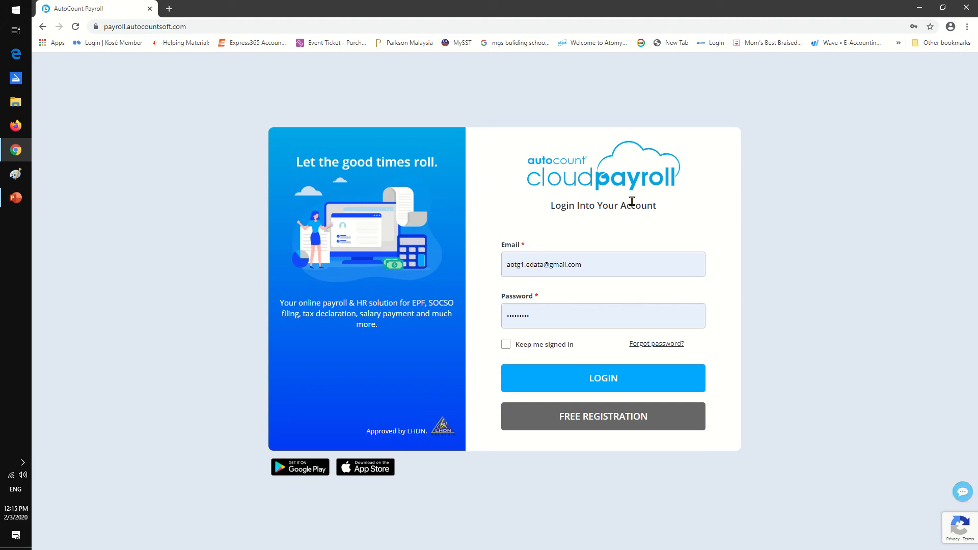
# Log in with the prefilled account, keeping it signed in, and open the EDATA PAYROLL DEMO - ACTUAL company.
pyautogui.click(565, 261)
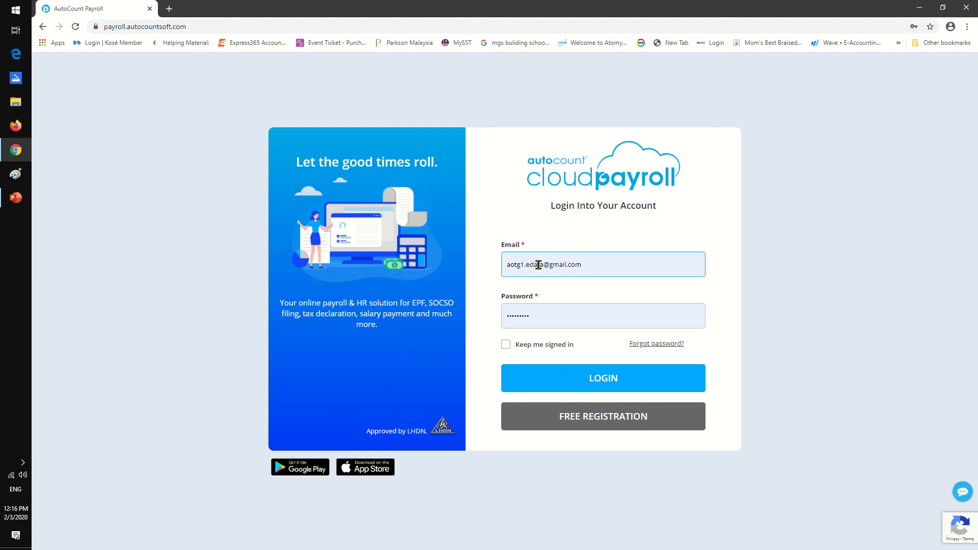
pyautogui.click(668, 287)
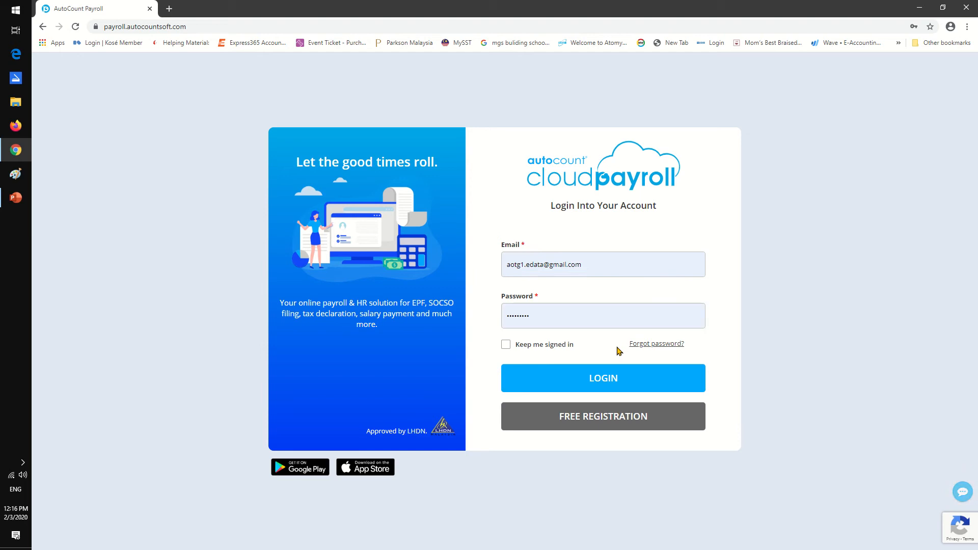
pyautogui.click(508, 347)
pyautogui.click(594, 375)
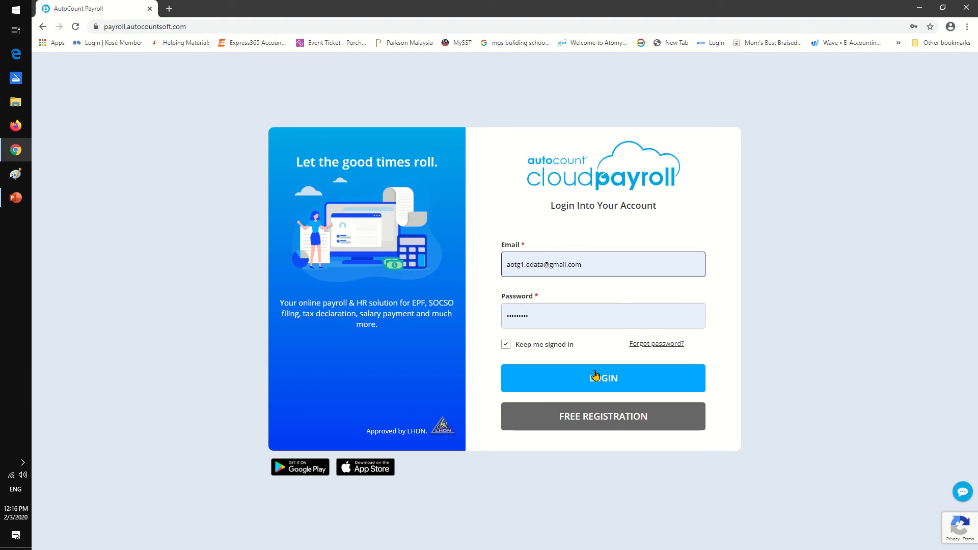
pyautogui.click(596, 376)
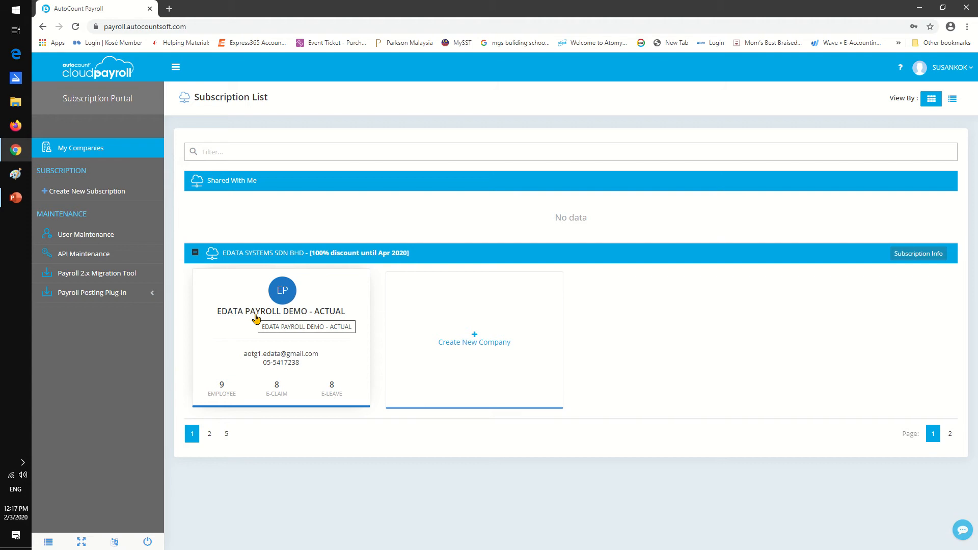
pyautogui.click(257, 319)
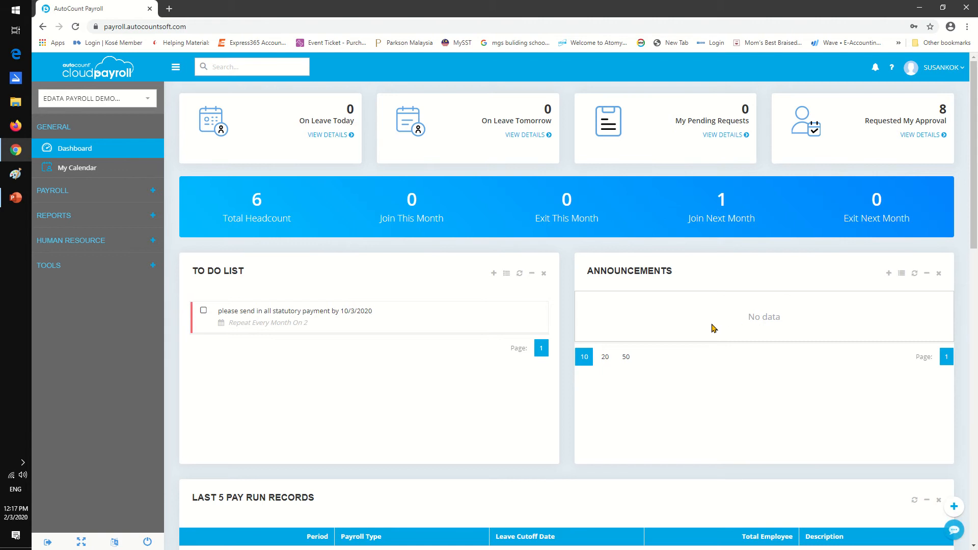
# Examine the company dashboard's last five pay run records, headcount charts by branch and department, and pay element charts.
pyautogui.scroll(-2, 712, 330)
pyautogui.scroll(-5, 711, 329)
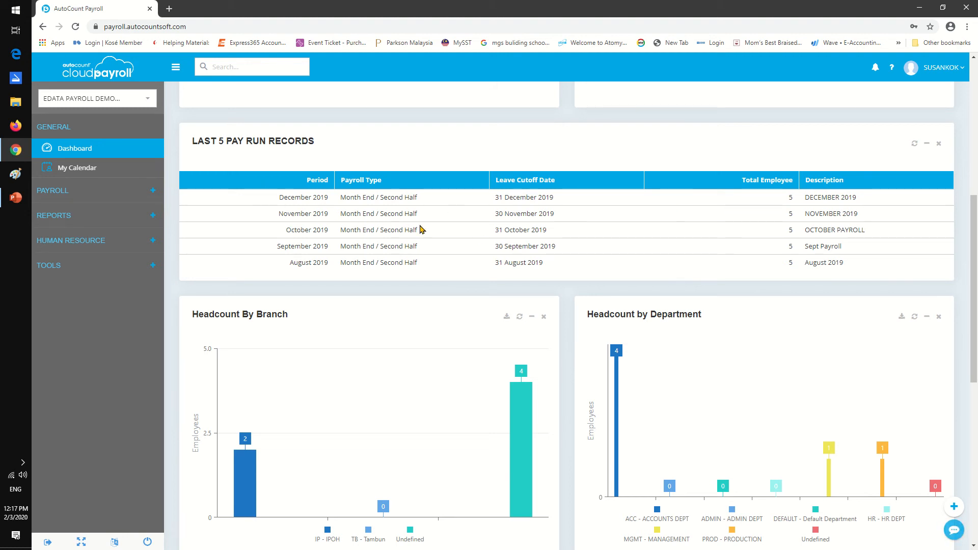
pyautogui.scroll(-3, 578, 253)
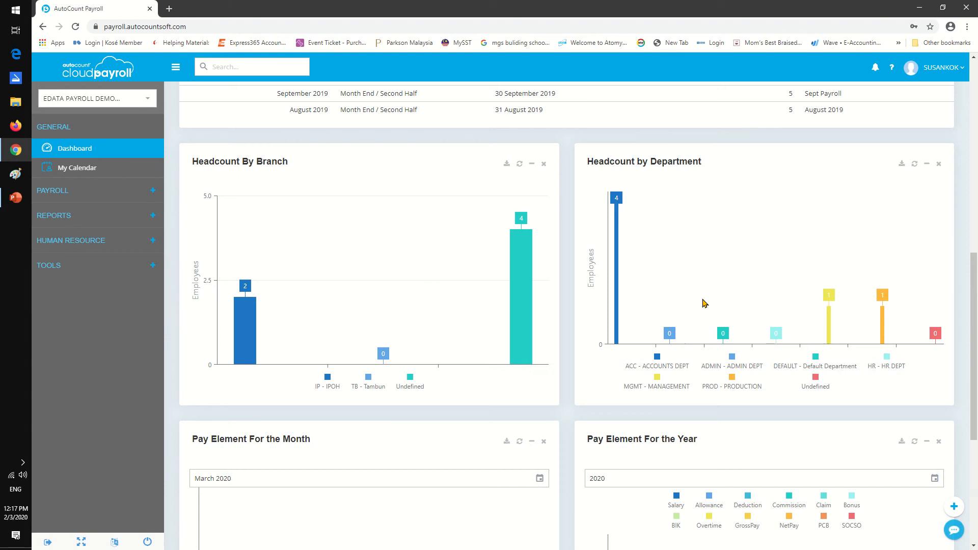
pyautogui.scroll(-4, 702, 304)
pyautogui.scroll(-1, 700, 299)
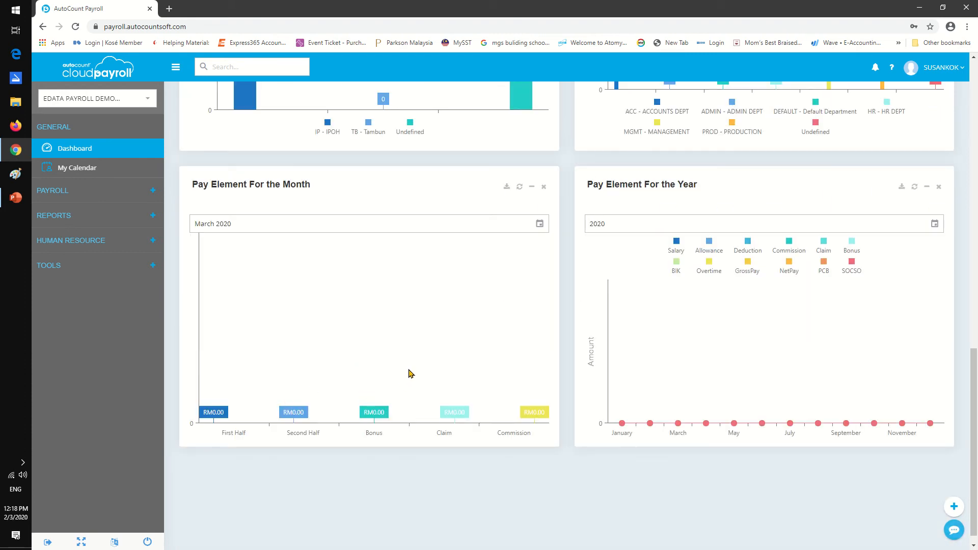
pyautogui.scroll(1, 411, 373)
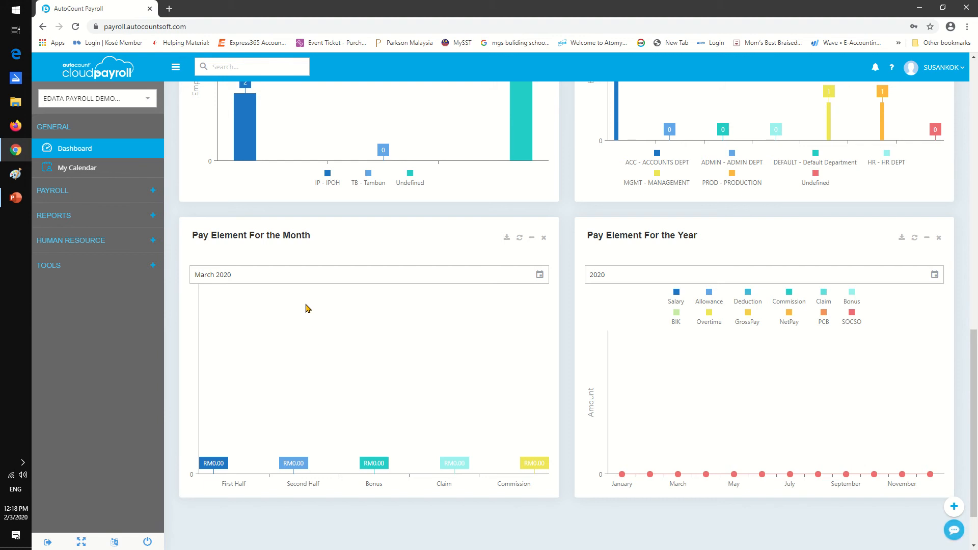
pyautogui.scroll(13, 304, 312)
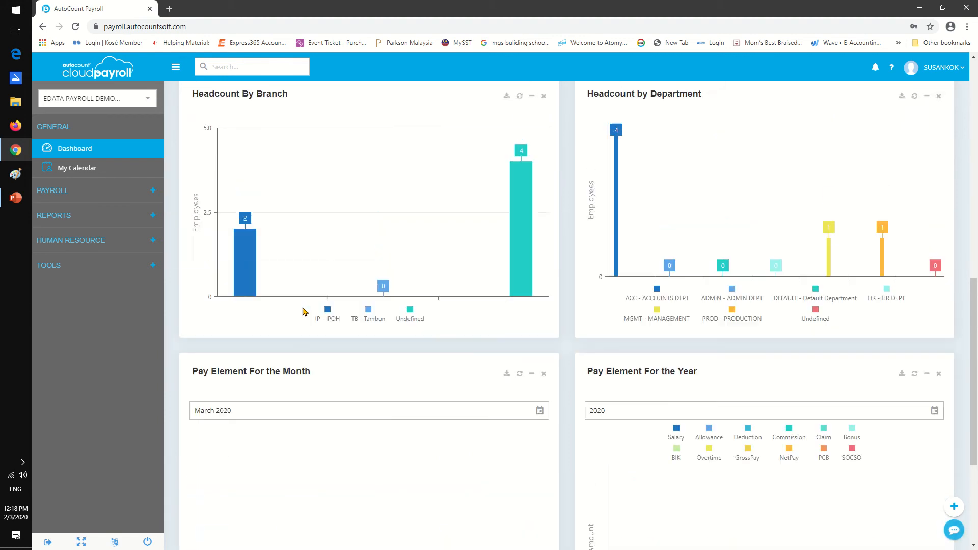
pyautogui.scroll(1, 304, 311)
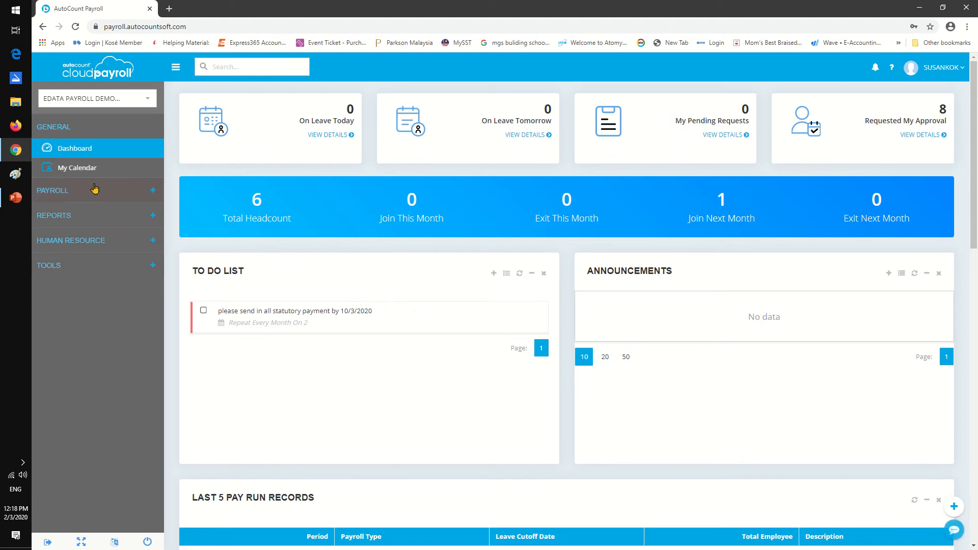
# Open the company profile and review its basic information, company address, statutory information and contribution / payout settings.
pyautogui.click(81, 260)
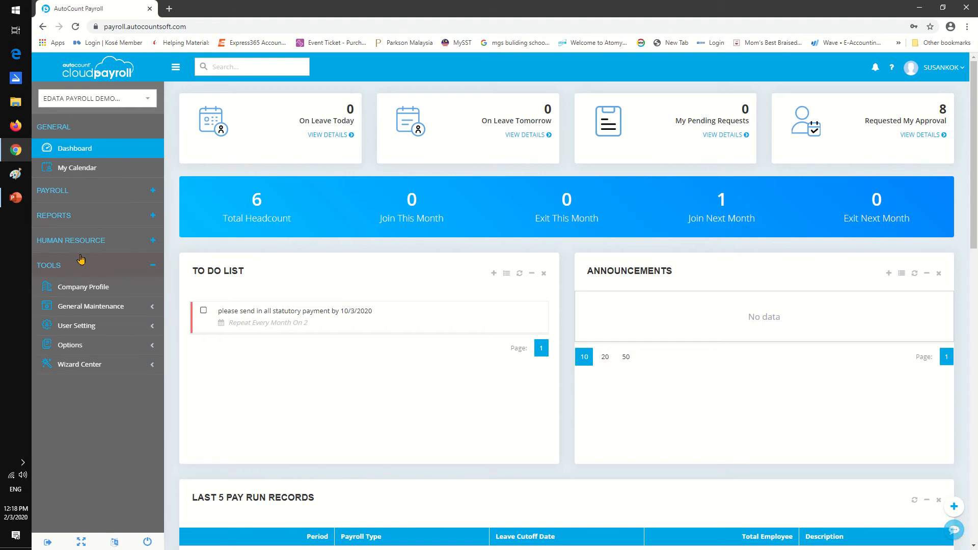
pyautogui.click(90, 287)
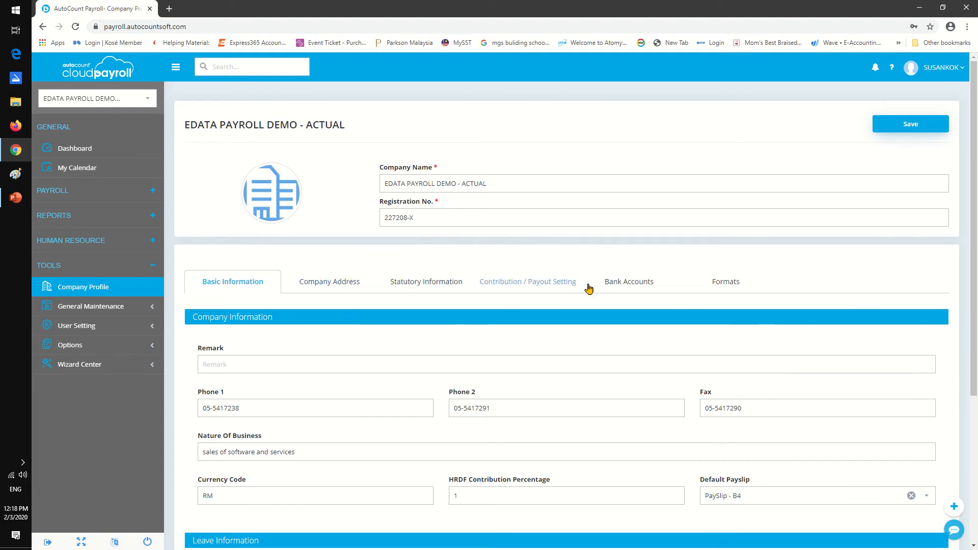
pyautogui.scroll(-2, 594, 294)
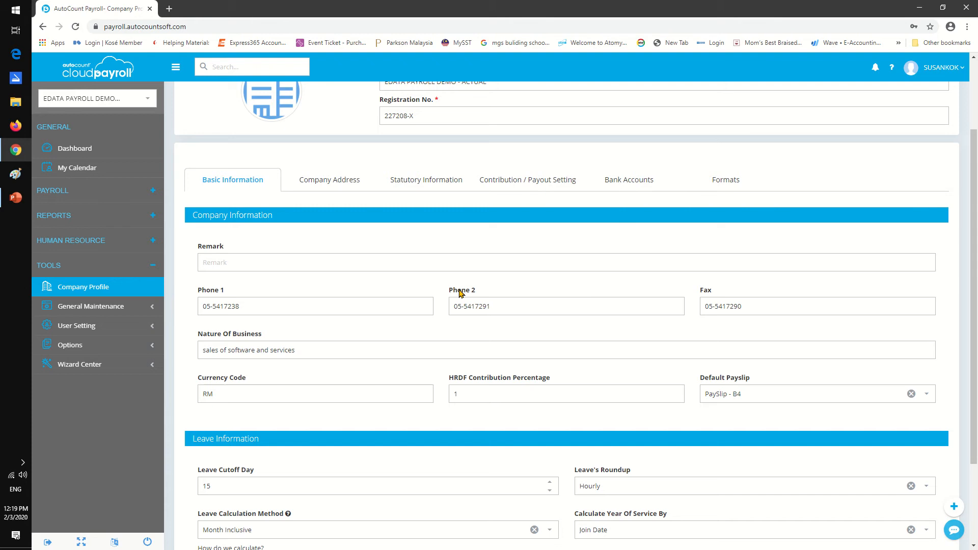
pyautogui.click(316, 261)
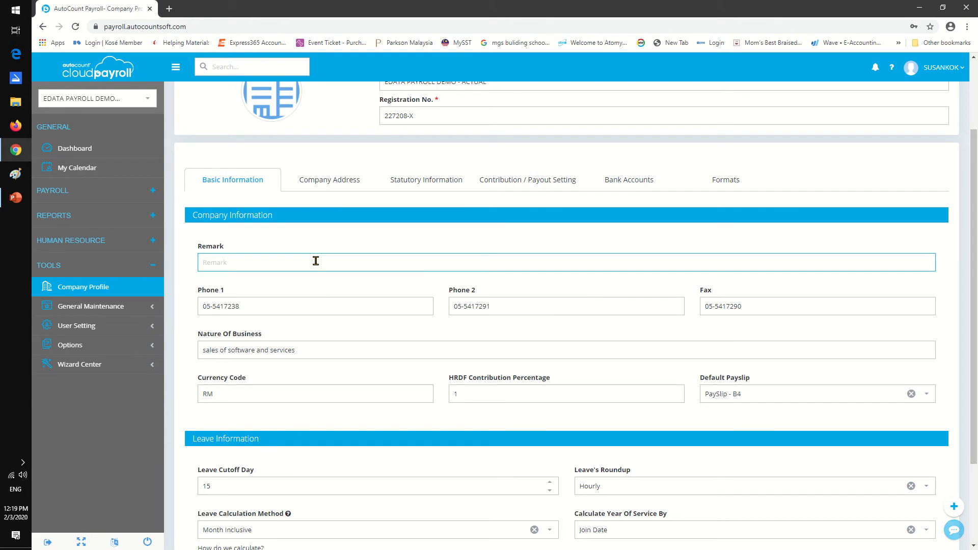
pyautogui.click(339, 184)
pyautogui.click(417, 183)
pyautogui.click(506, 176)
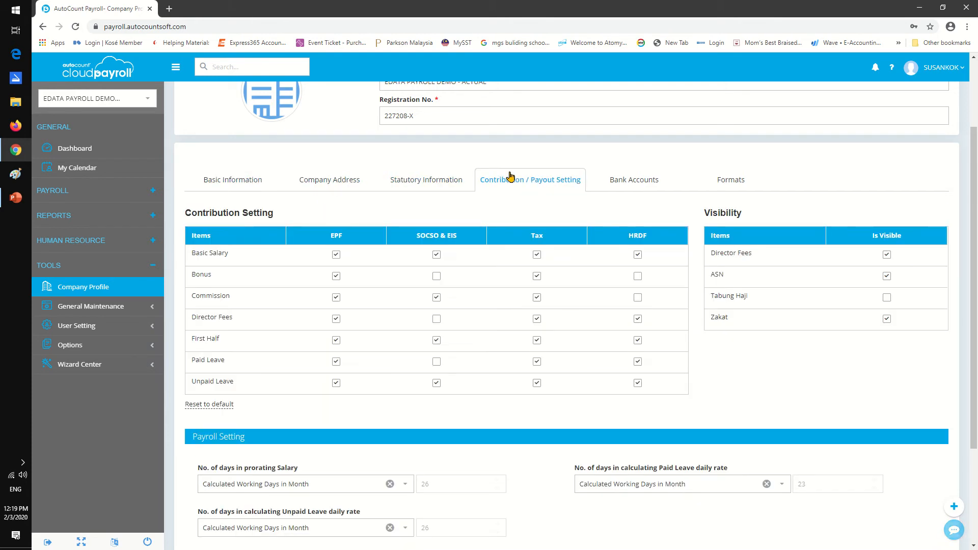
# View the claim types under general maintenance and open the details of the HP - HANDPHONE claim type.
pyautogui.click(123, 308)
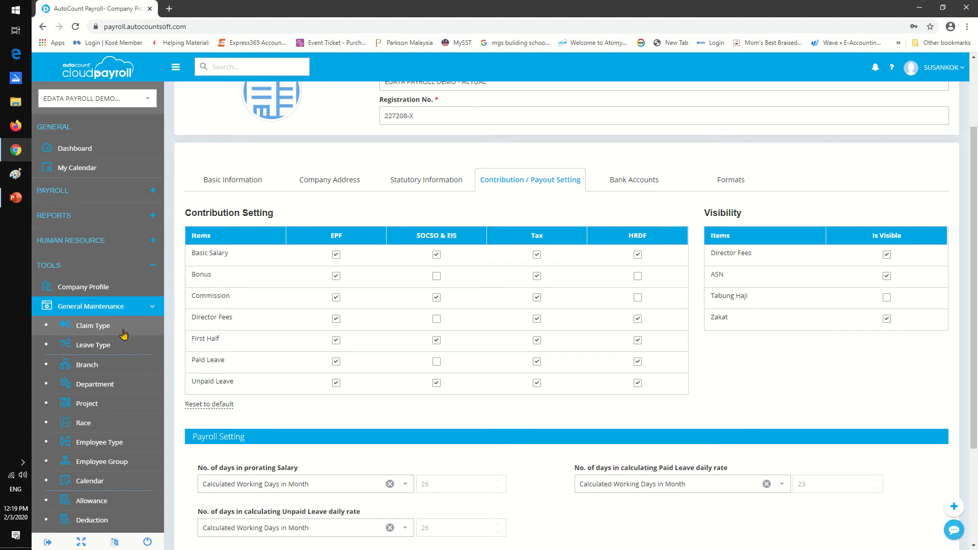
pyautogui.click(124, 326)
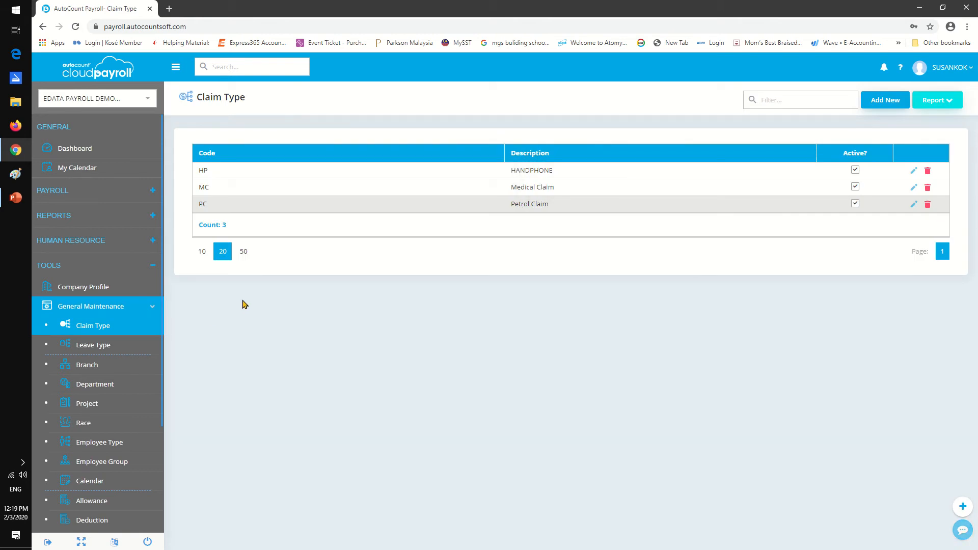
pyautogui.click(913, 170)
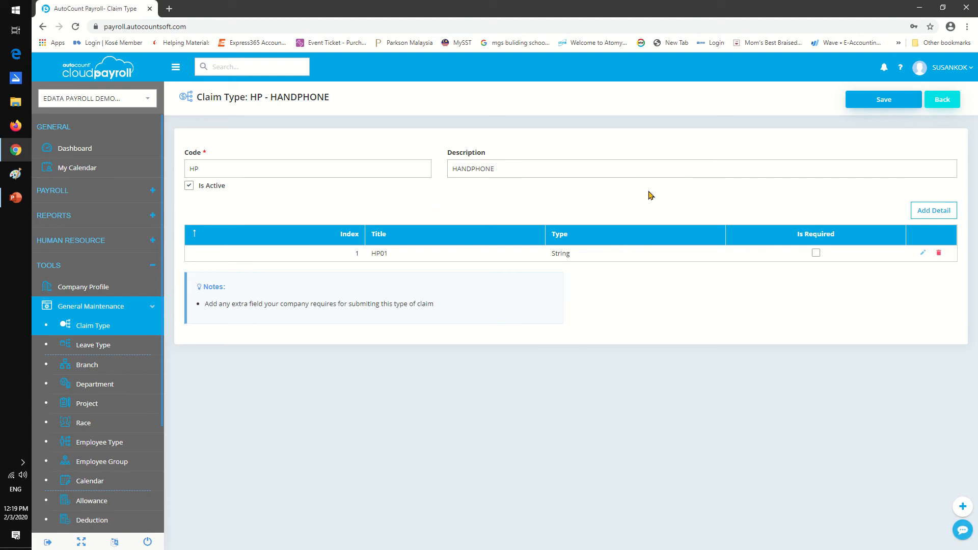
# View the leave type, branch, employee type and employee group lists under general maintenance.
pyautogui.click(81, 342)
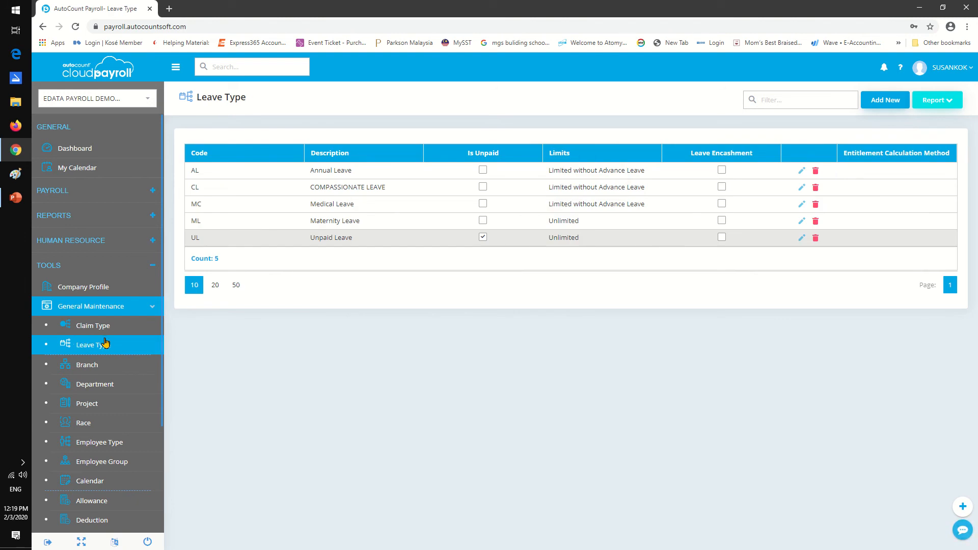
pyautogui.click(91, 364)
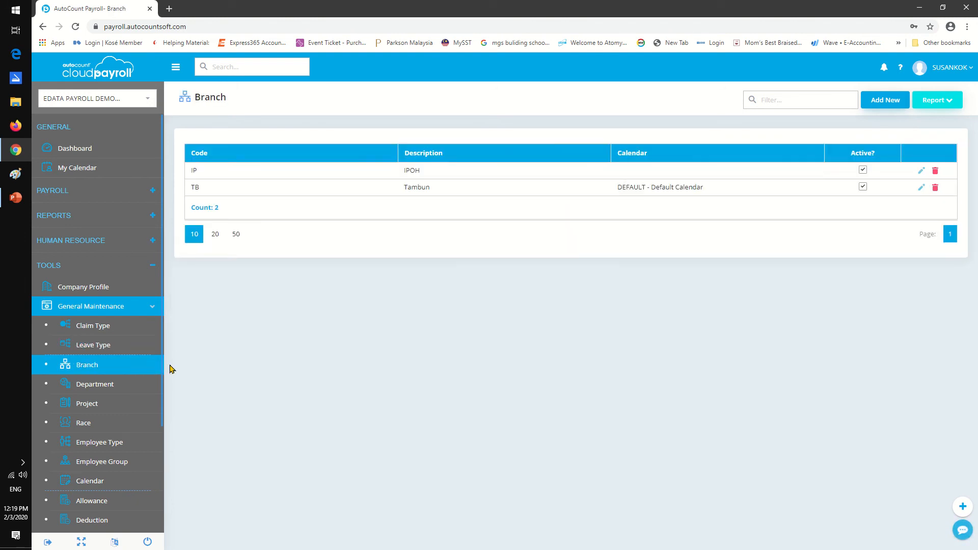
pyautogui.scroll(-1, 153, 382)
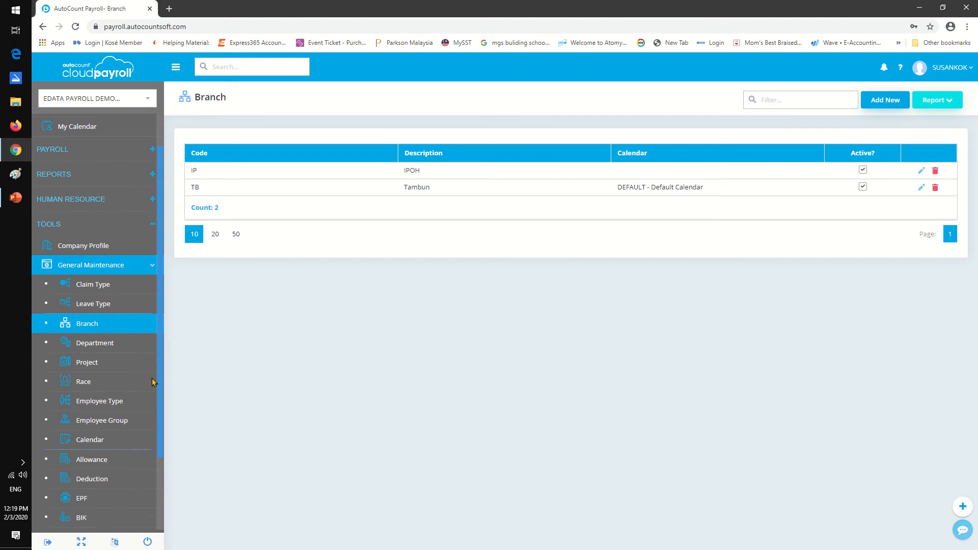
pyautogui.scroll(-2, 153, 383)
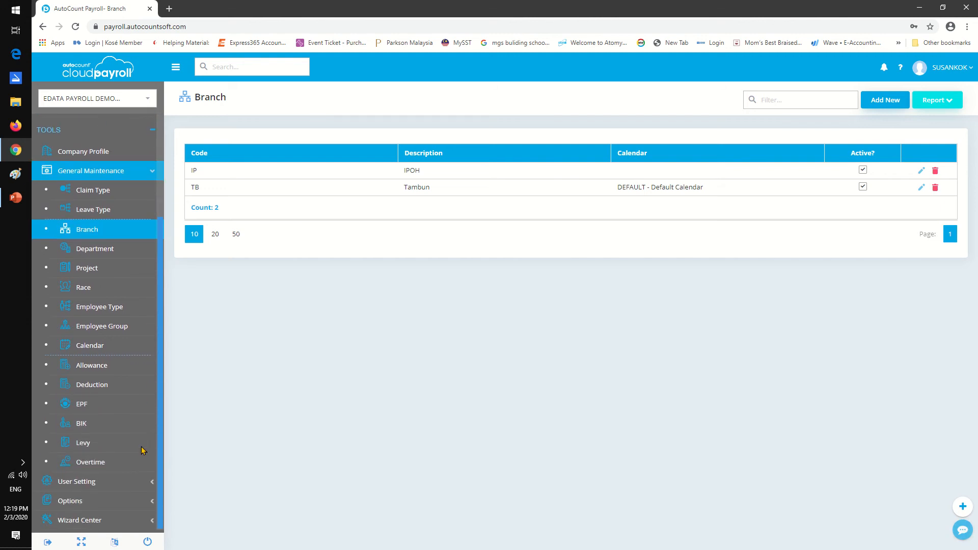
pyautogui.click(129, 308)
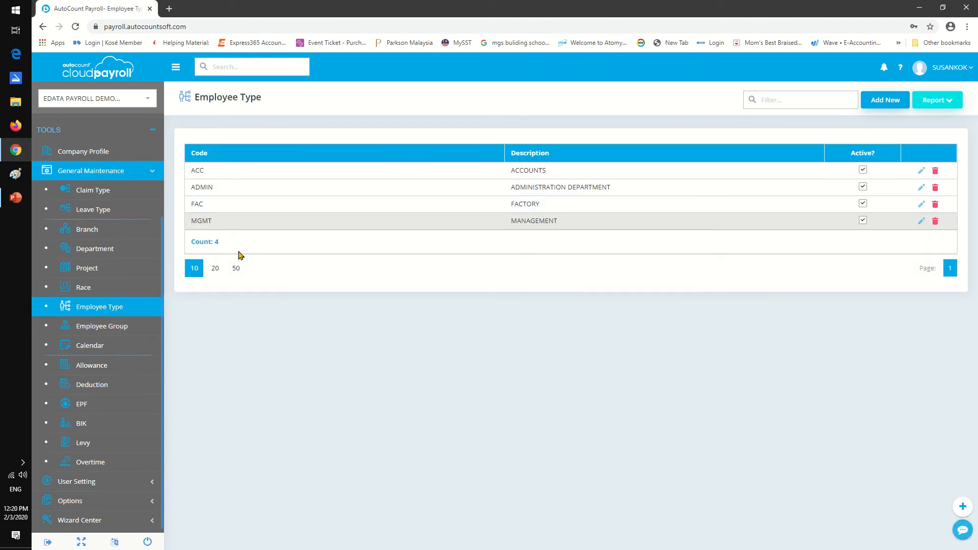
pyautogui.click(114, 328)
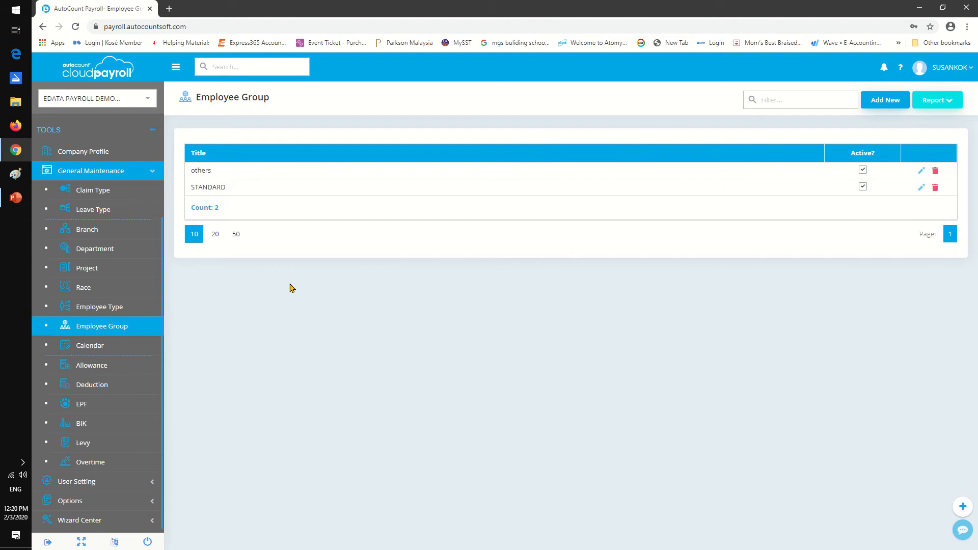
# Open the 2020 main calendar for editing and review its holiday and rest day options.
pyautogui.click(109, 343)
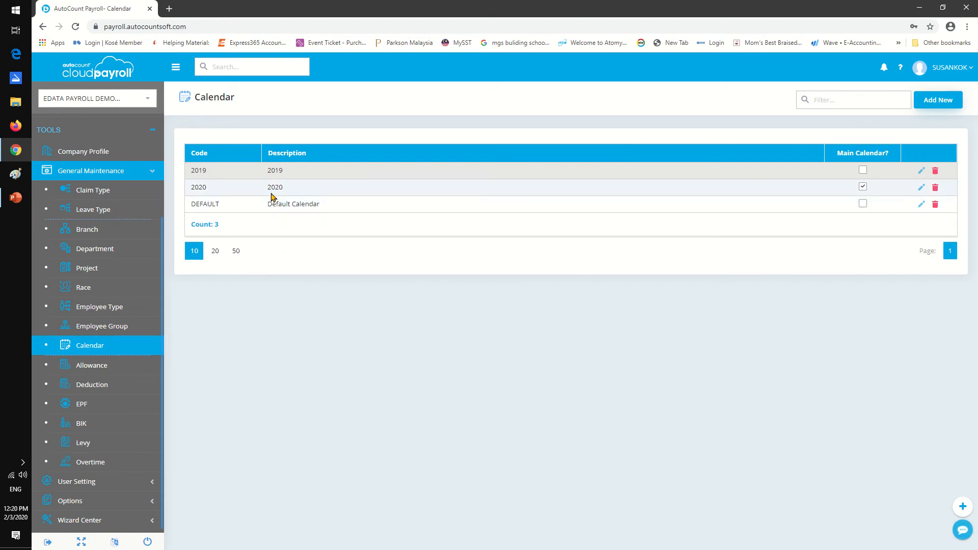
pyautogui.click(919, 188)
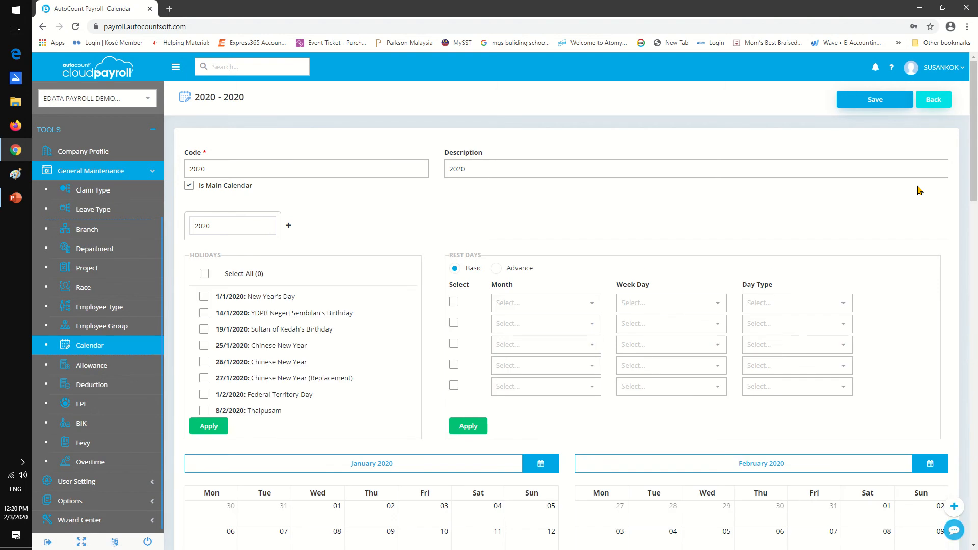
pyautogui.scroll(-6, 862, 248)
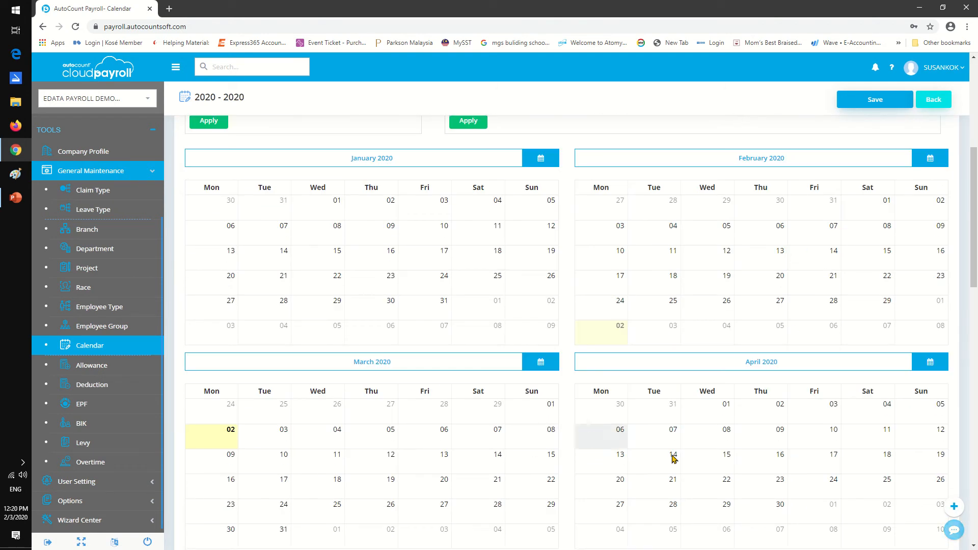
pyautogui.scroll(5, 671, 328)
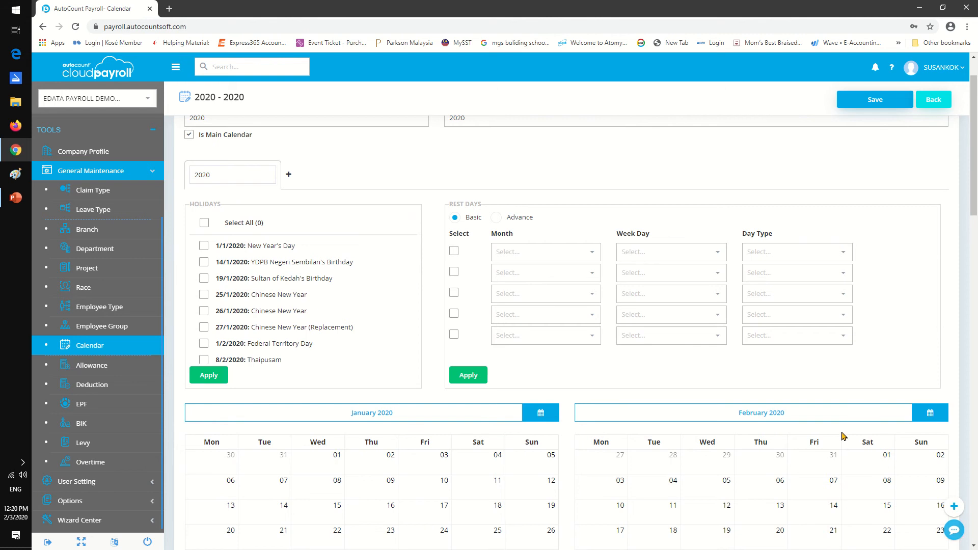
# Add a full-day holiday described as "labour day" on 01/05/2020 and save the 2020 calendar.
pyautogui.scroll(-8, 899, 415)
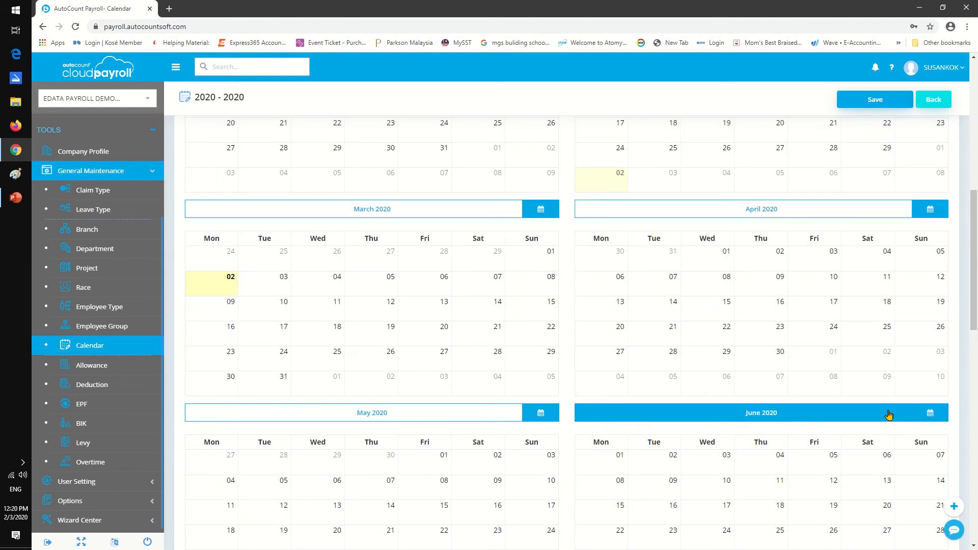
pyautogui.scroll(-3, 889, 416)
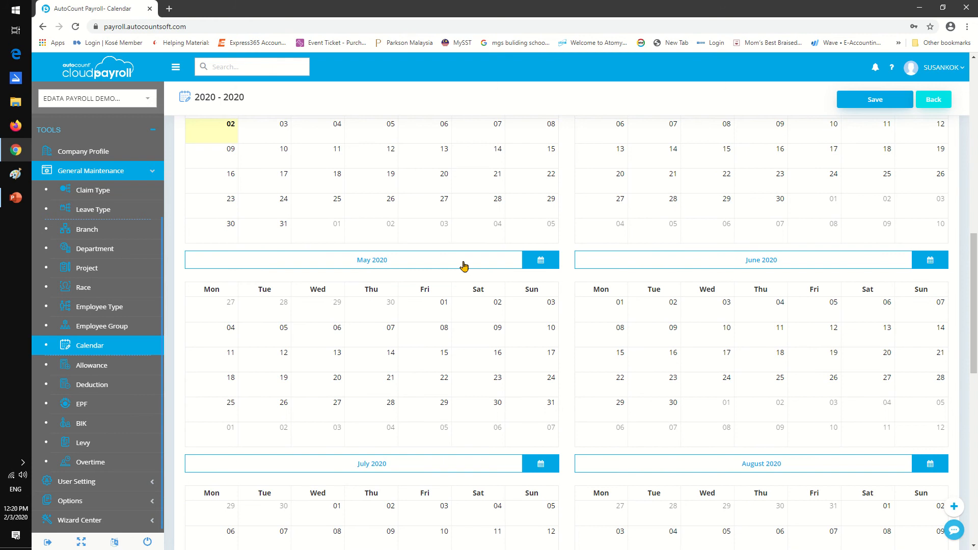
pyautogui.click(437, 306)
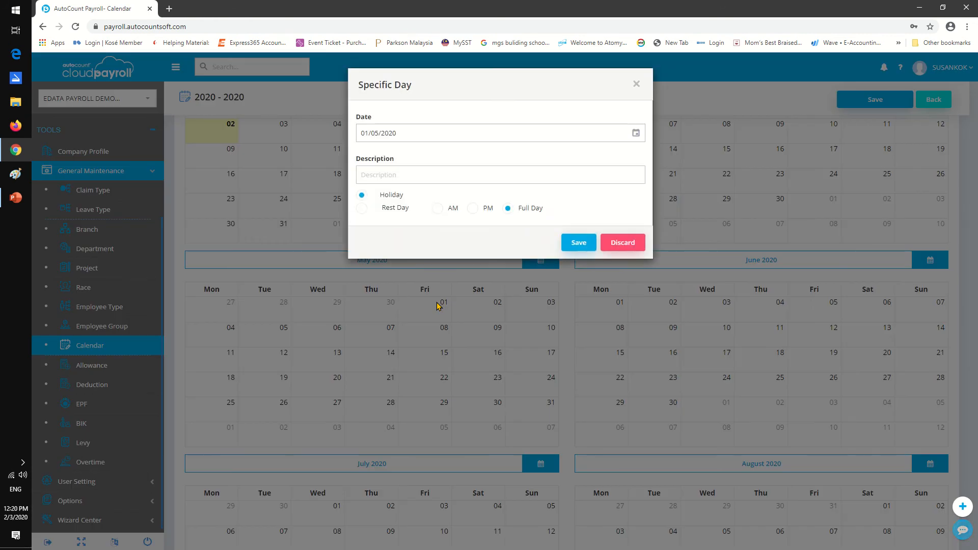
pyautogui.click(385, 174)
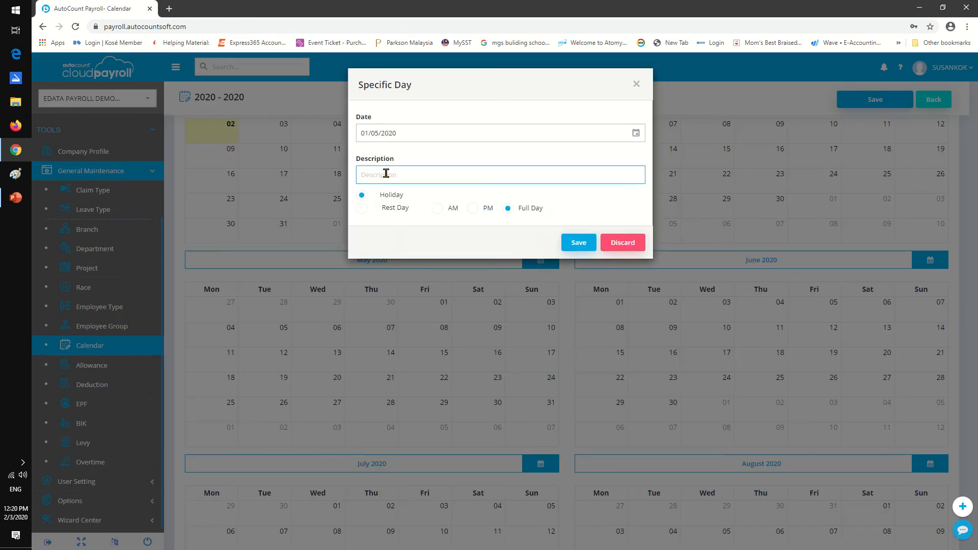
pyautogui.click(385, 174)
pyautogui.write('labour day')
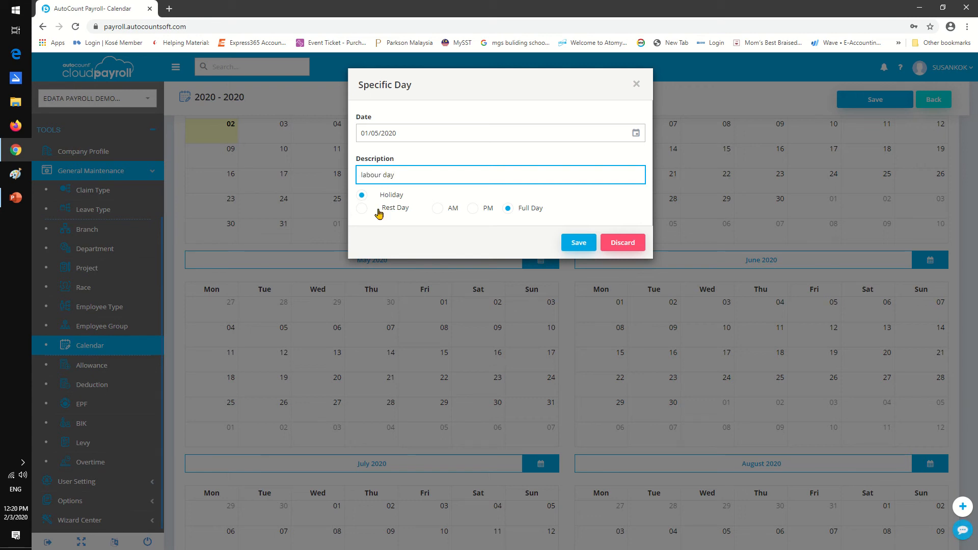
pyautogui.click(579, 244)
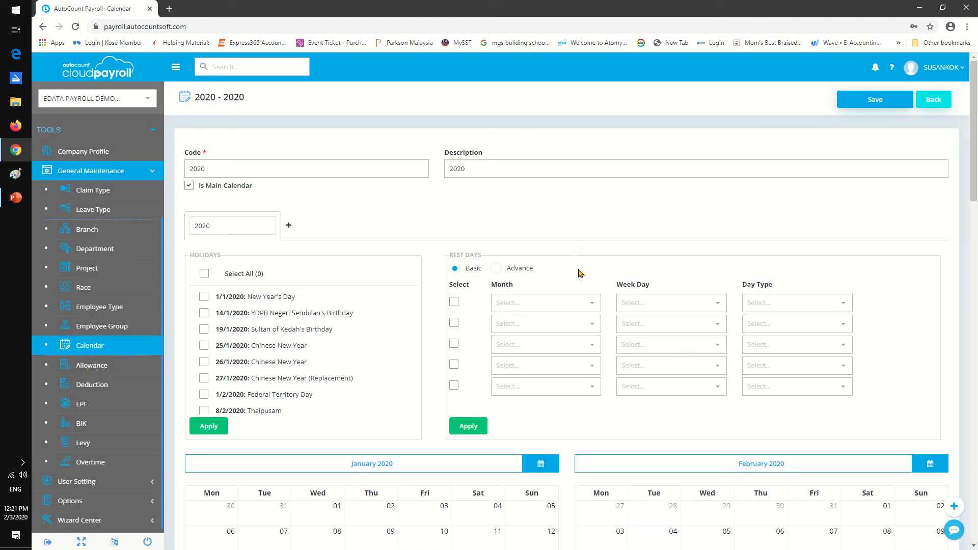
pyautogui.click(873, 106)
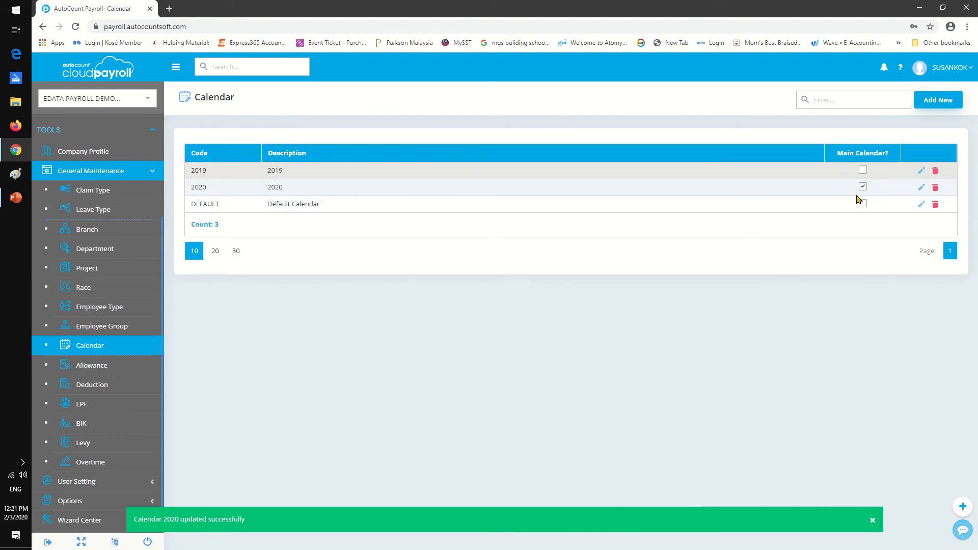
# Reopen the 2020 calendar and check the labour day holiday and the other months of the year.
pyautogui.click(921, 189)
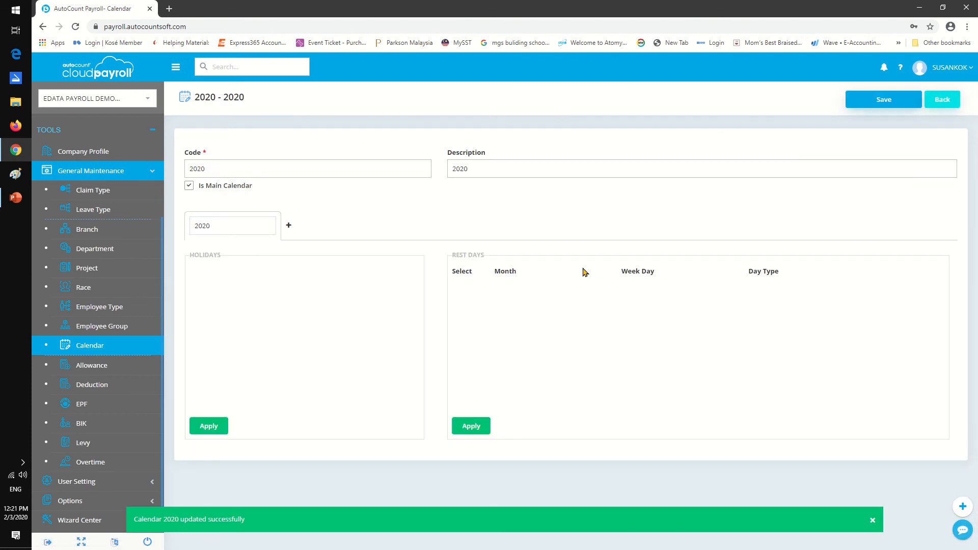
pyautogui.scroll(-10, 581, 275)
pyautogui.scroll(-2, 572, 279)
pyautogui.scroll(-2, 571, 280)
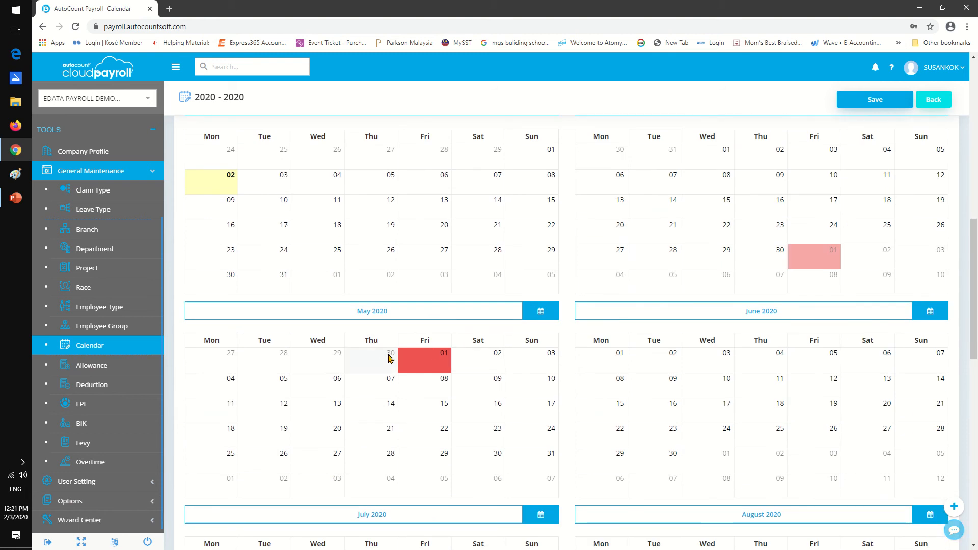
pyautogui.scroll(5, 389, 358)
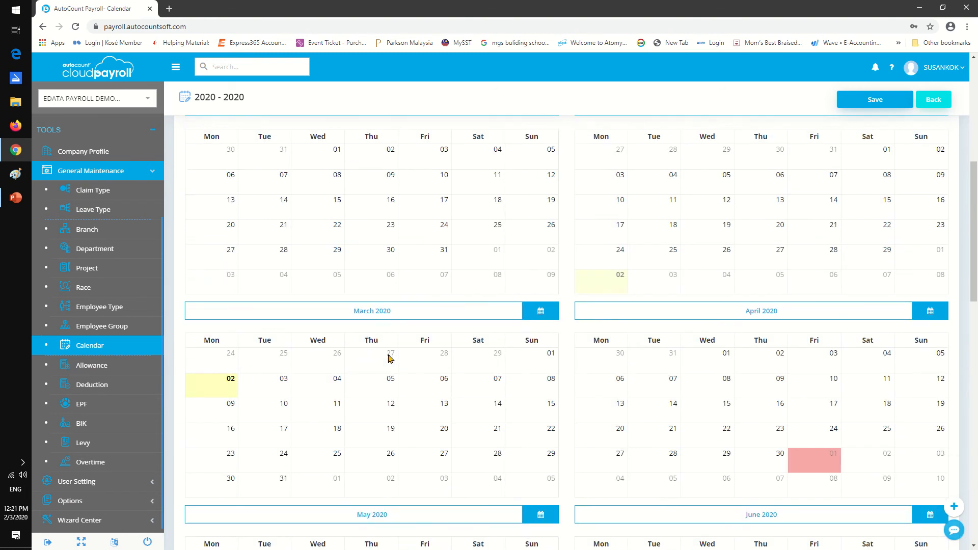
pyautogui.scroll(3, 389, 358)
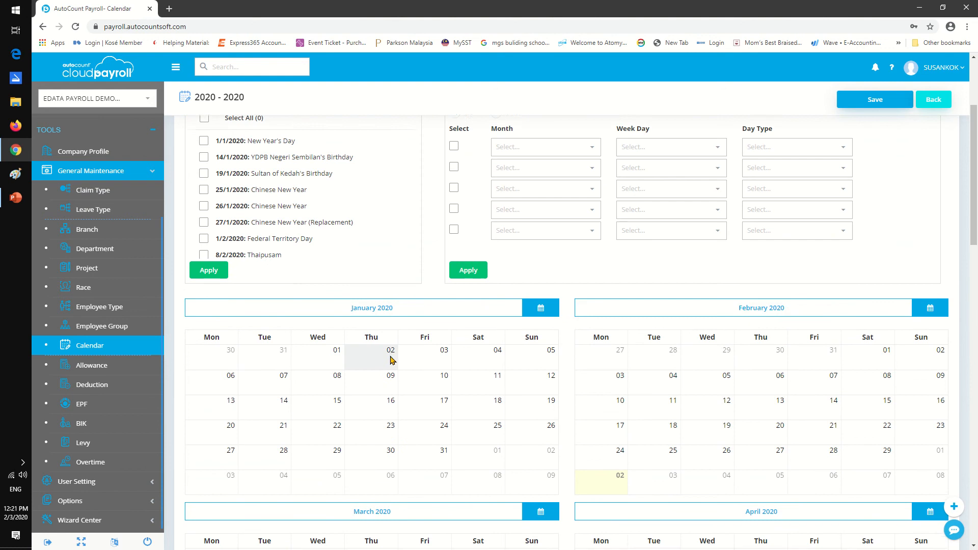
pyautogui.scroll(-2, 390, 359)
pyautogui.scroll(-18, 391, 359)
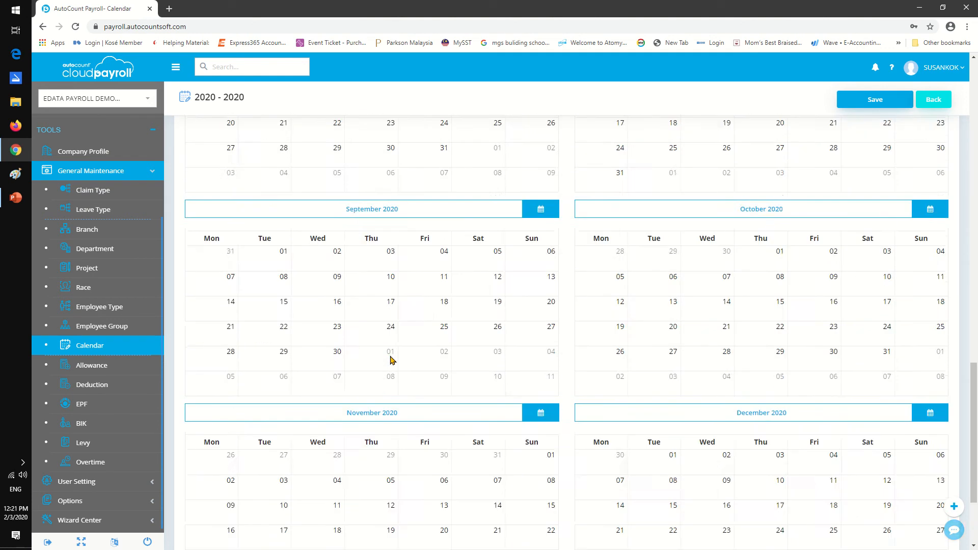
pyautogui.scroll(8, 391, 360)
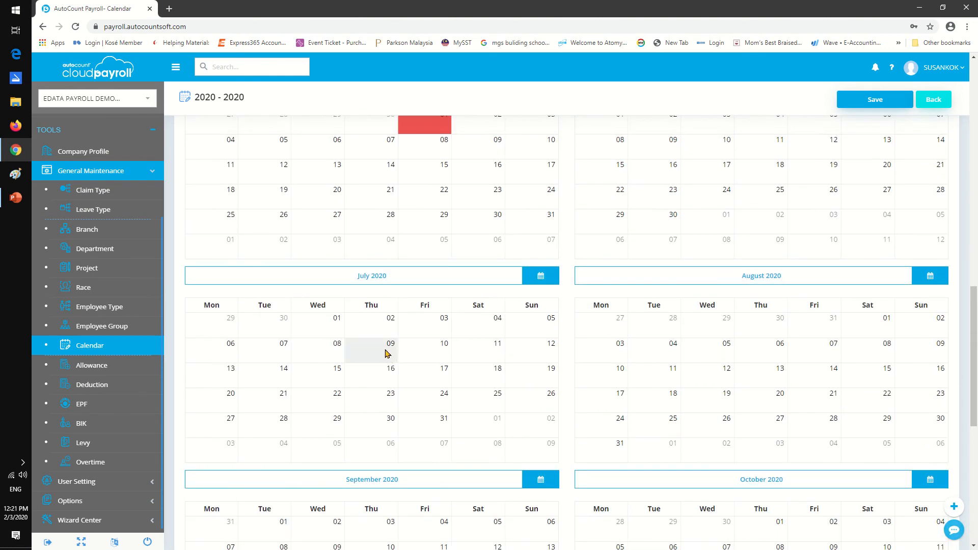
# Open the CHILD allowance from the allowance list, review its contribution settings and save it.
pyautogui.click(120, 368)
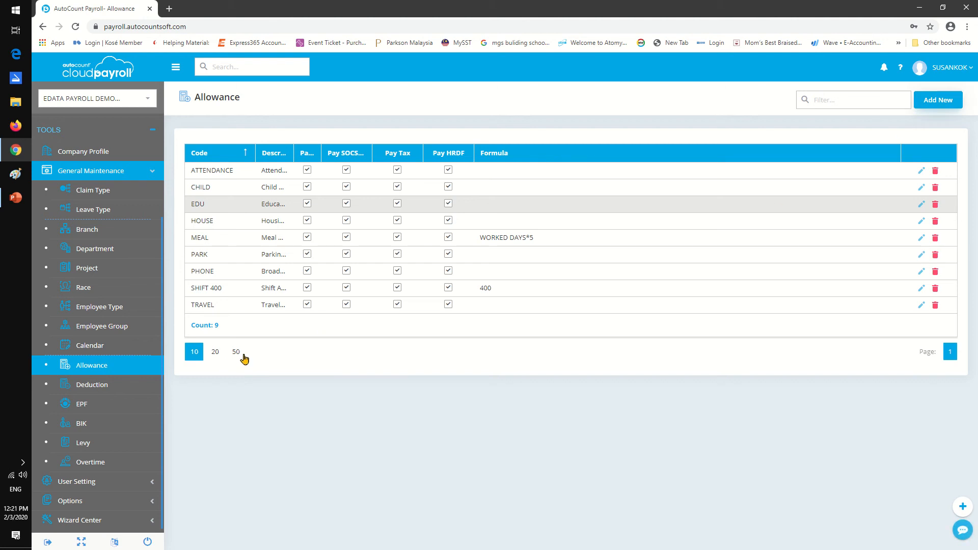
pyautogui.click(921, 187)
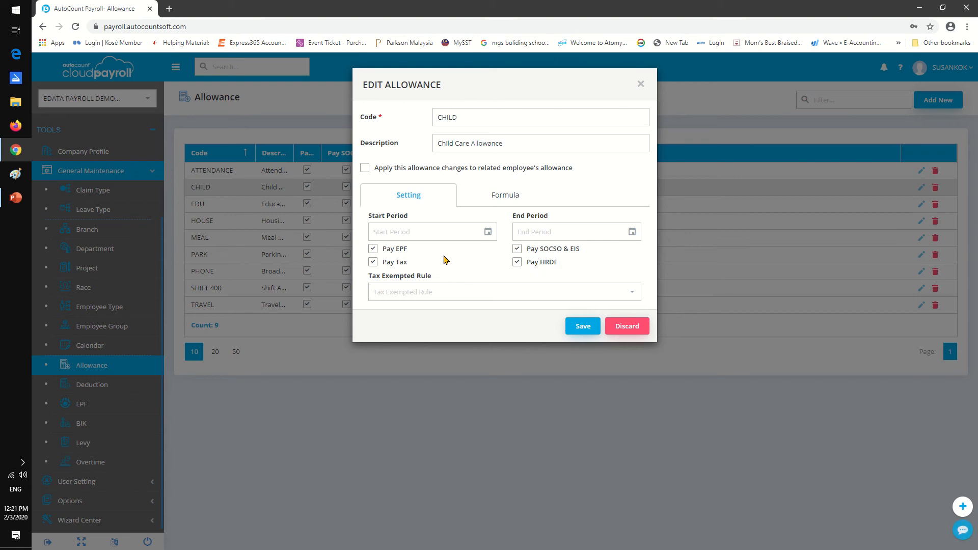
pyautogui.click(584, 327)
# View the deduction and EPF rate lists, and browse the pages of the BIK list under general maintenance.
pyautogui.click(108, 386)
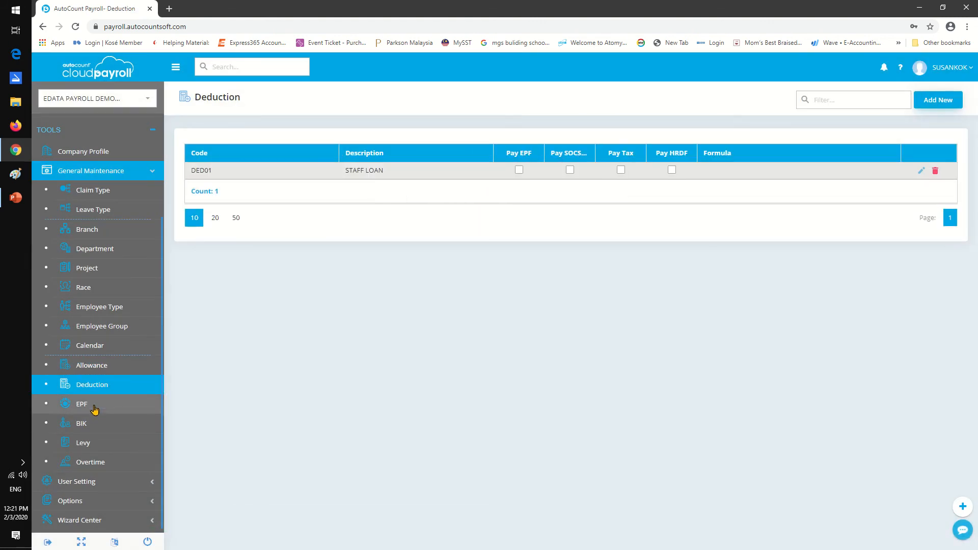
pyautogui.click(95, 408)
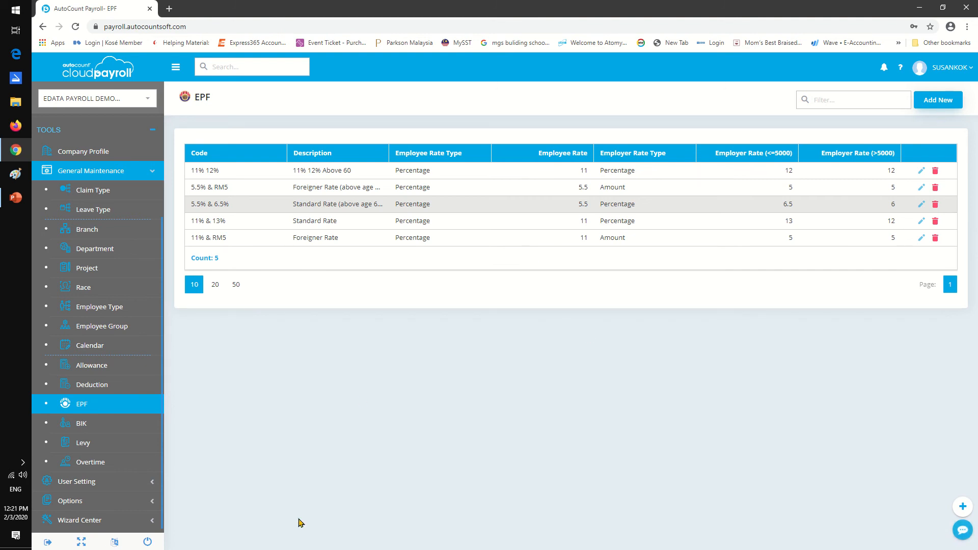
pyautogui.click(124, 423)
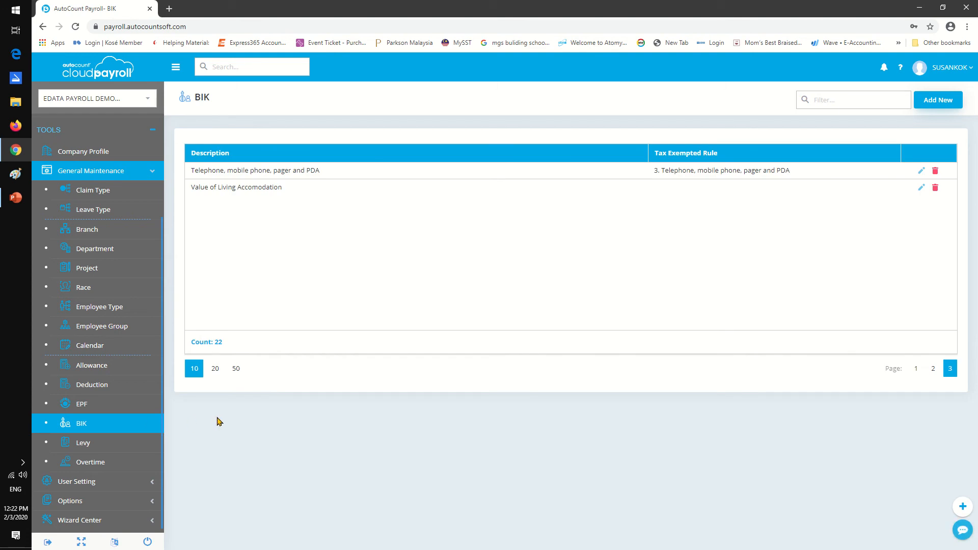
pyautogui.click(917, 370)
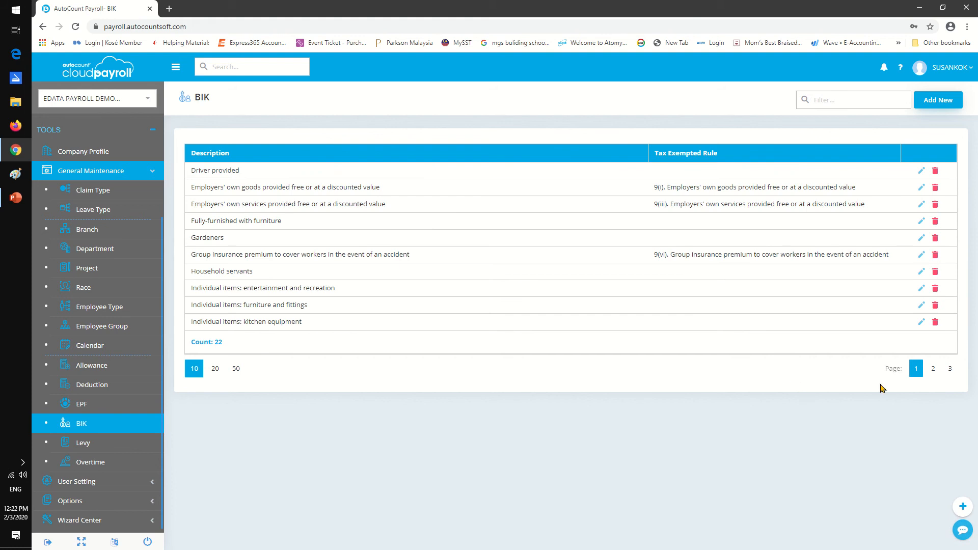
pyautogui.click(934, 373)
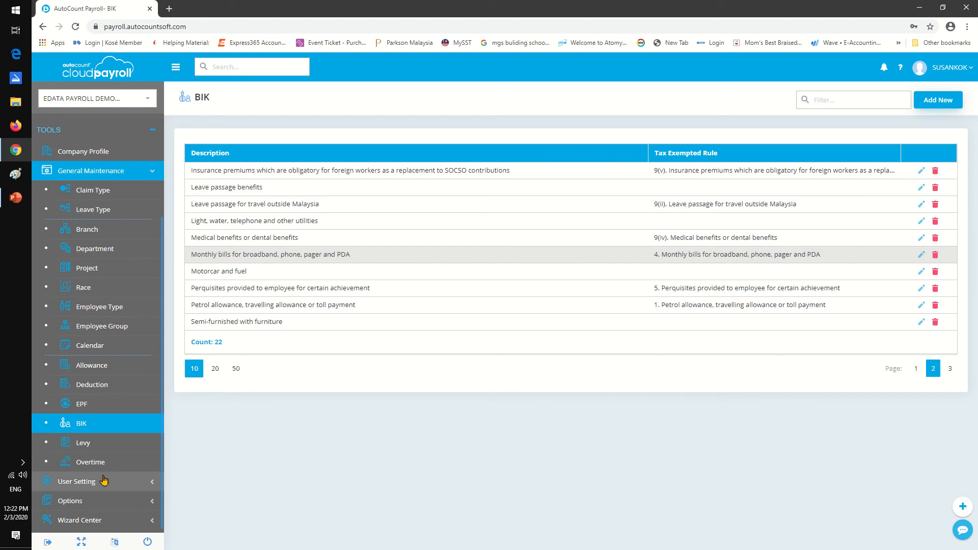
# View the levy list, and open the MONTHLY PAY overtime record to review its rate formulas and save it.
pyautogui.click(105, 444)
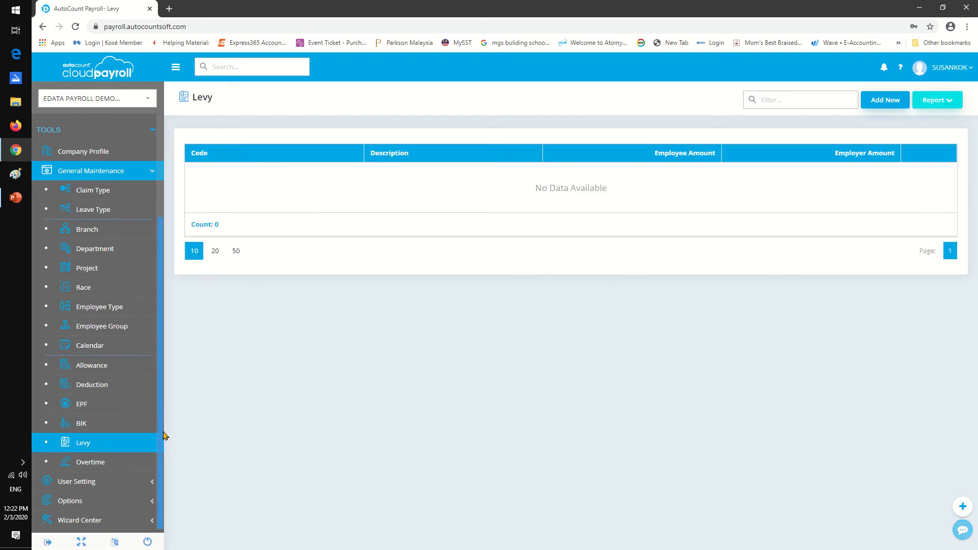
pyautogui.click(101, 462)
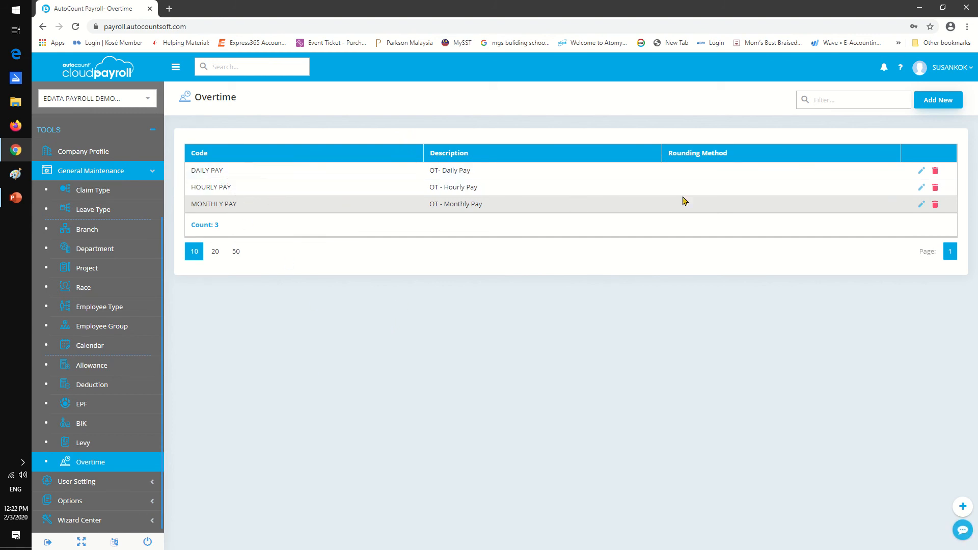
pyautogui.click(921, 204)
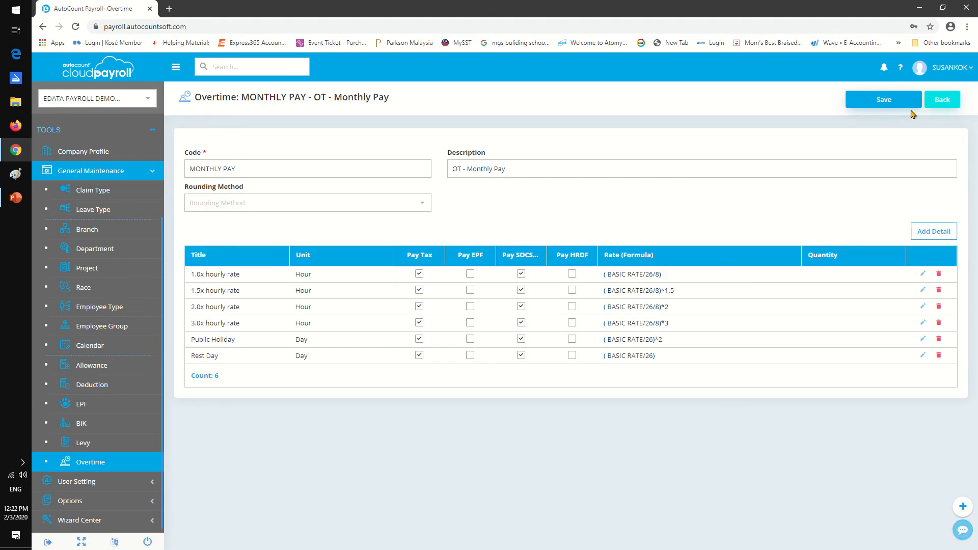
pyautogui.click(883, 102)
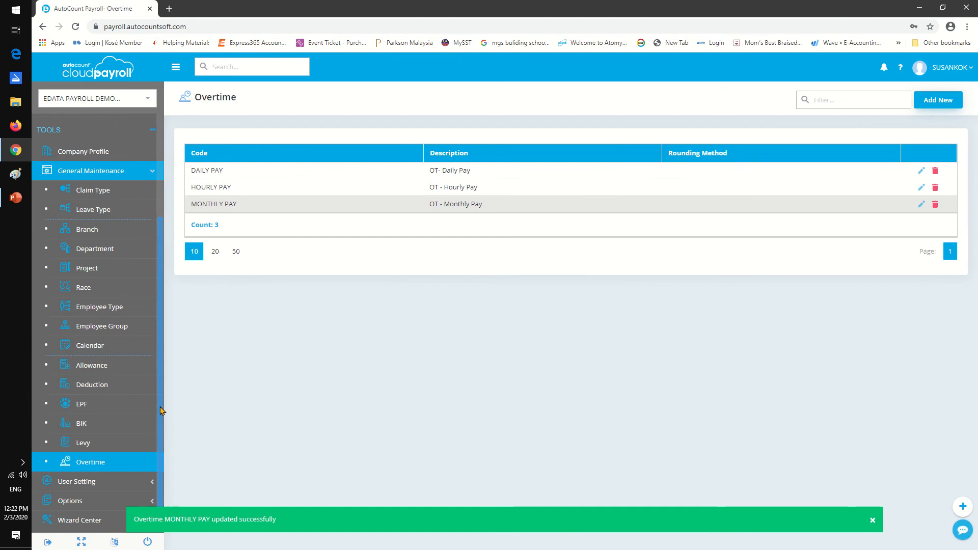
# View the access group list under the user settings.
pyautogui.scroll(1, 156, 447)
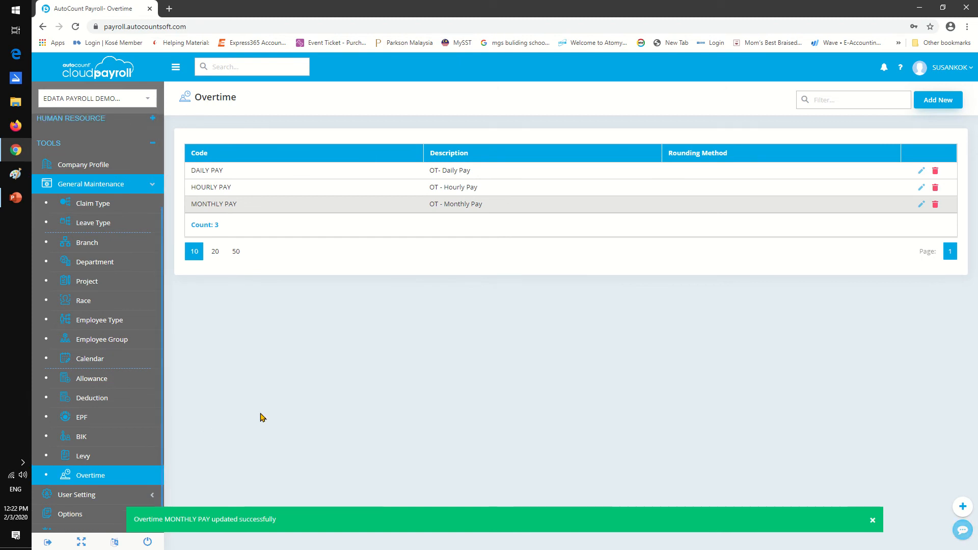
pyautogui.click(87, 497)
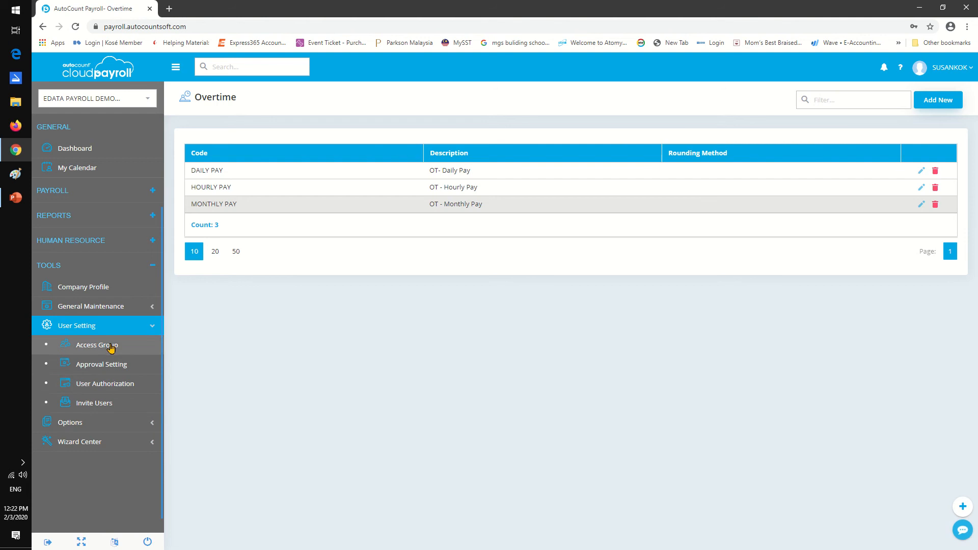
pyautogui.click(111, 348)
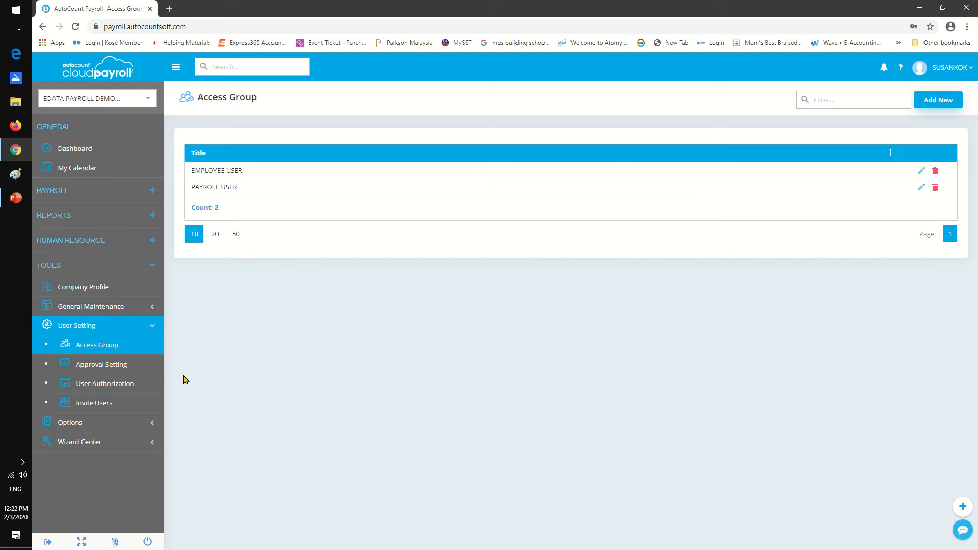
# Open the CLAIM APPROVAL group in the approval settings, review its amount range, departments and users, and save it.
pyautogui.click(116, 364)
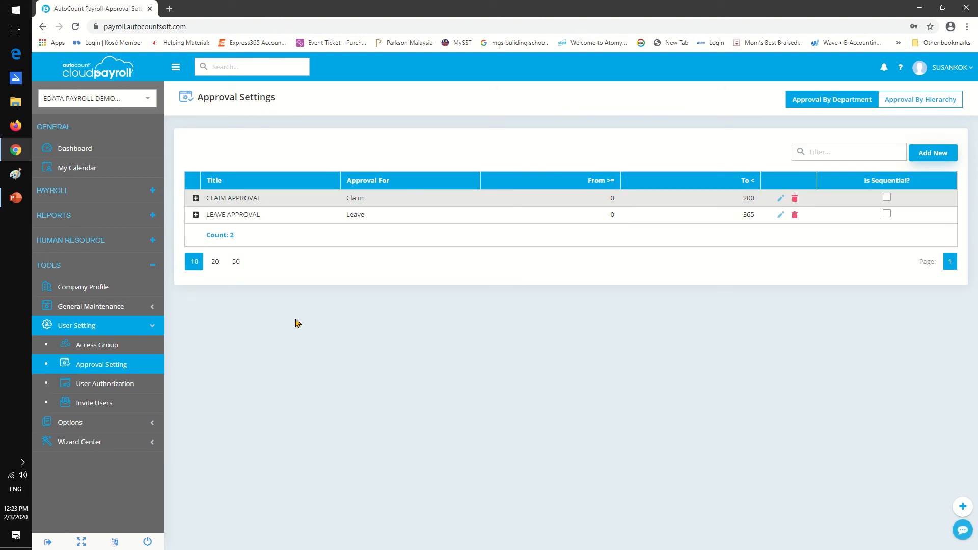
pyautogui.click(780, 198)
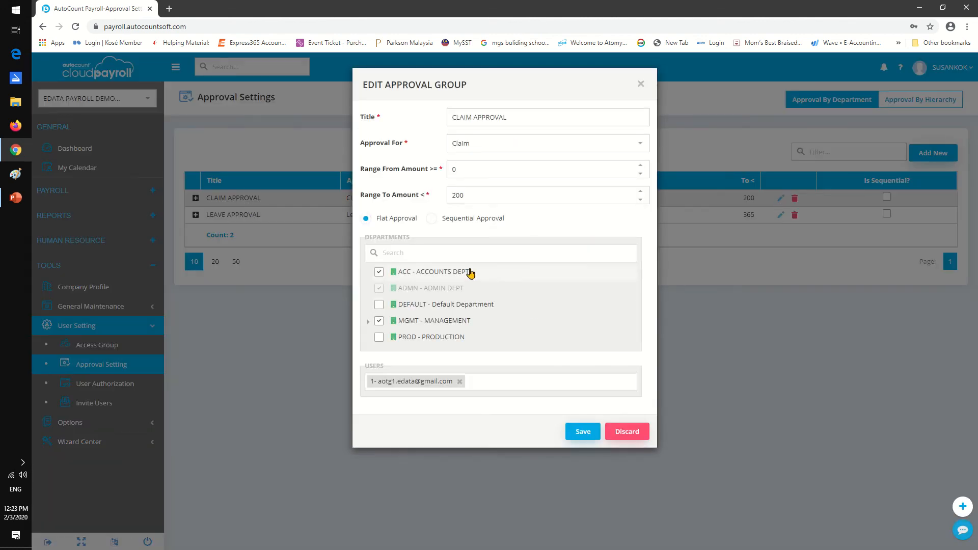
pyautogui.click(455, 252)
pyautogui.click(455, 251)
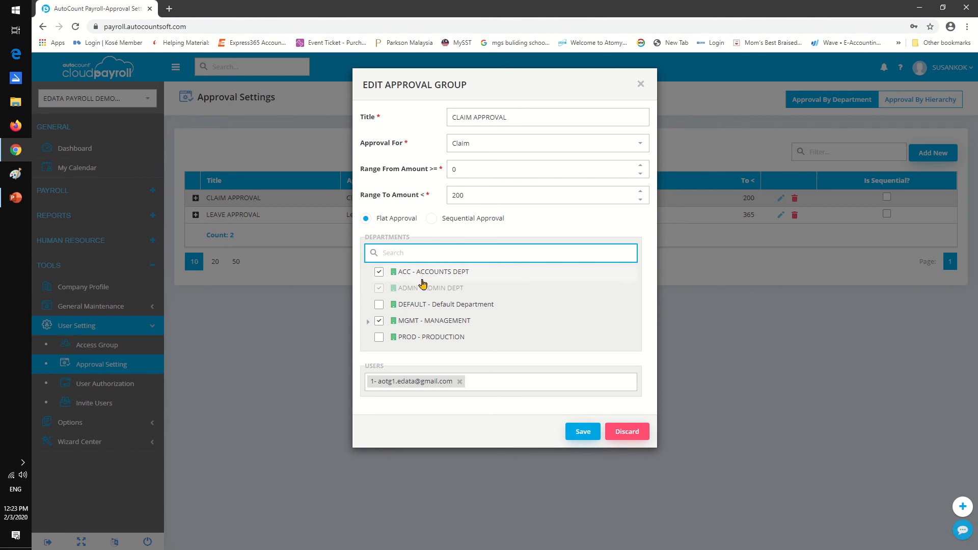
pyautogui.click(582, 432)
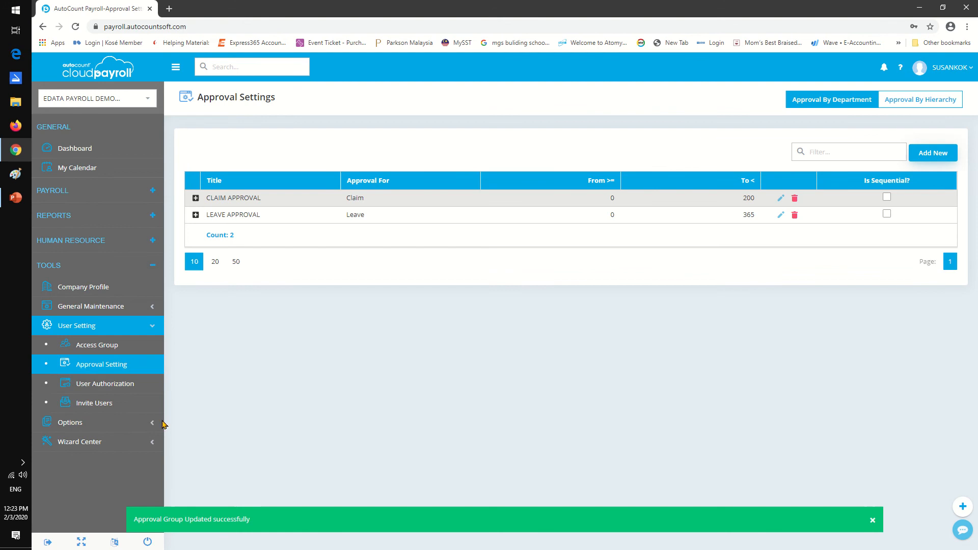
# View the user authorization list and the reminder options in the notification settings.
pyautogui.click(97, 383)
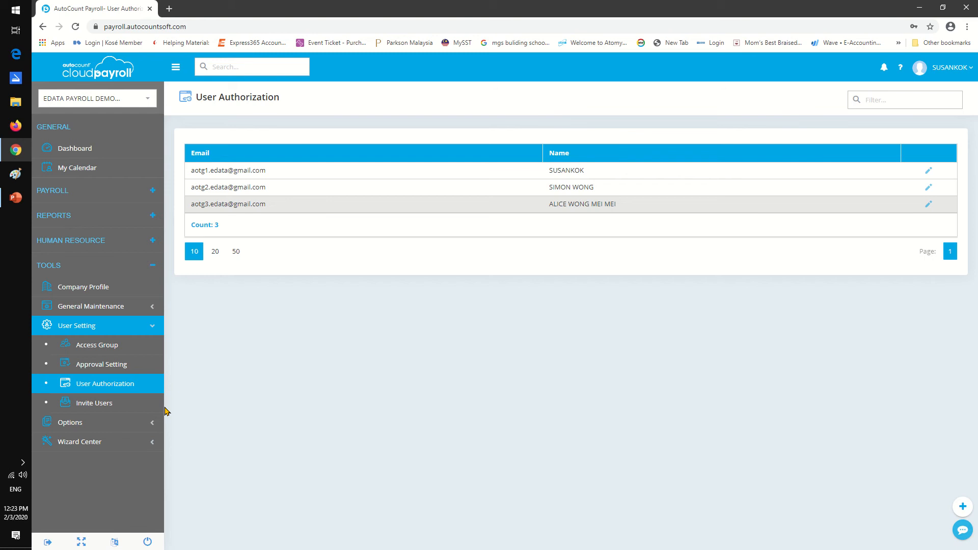
pyautogui.click(111, 423)
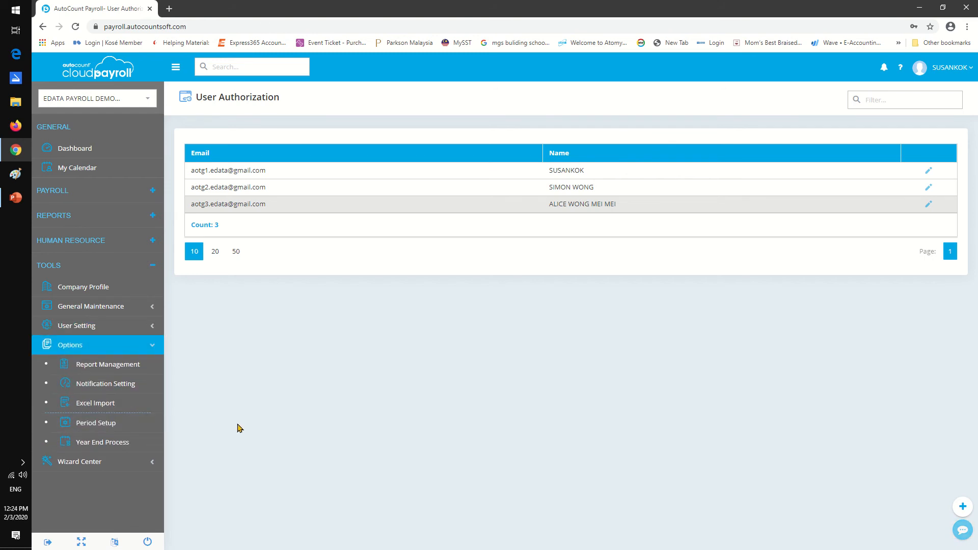
pyautogui.click(108, 387)
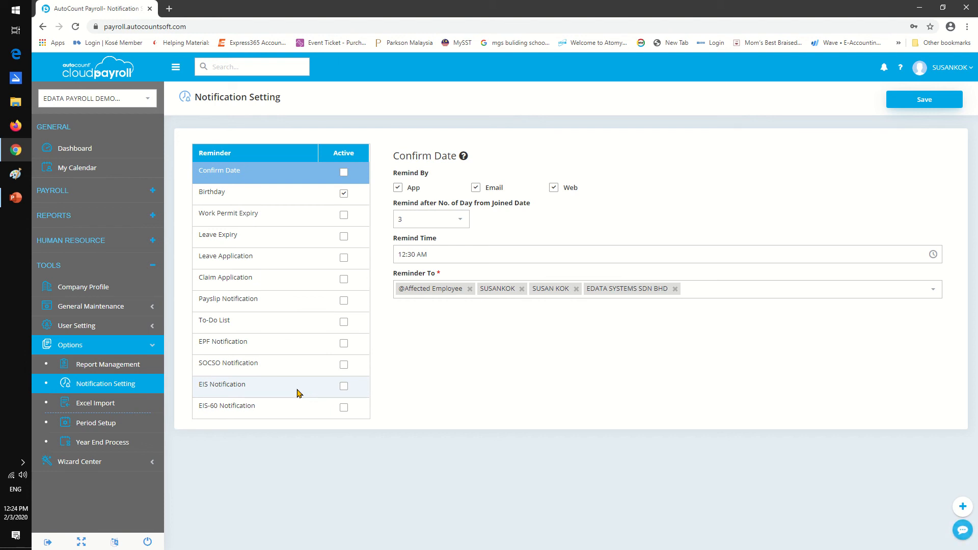
# Open the Excel import dialog, view its available templates and close it.
pyautogui.click(118, 401)
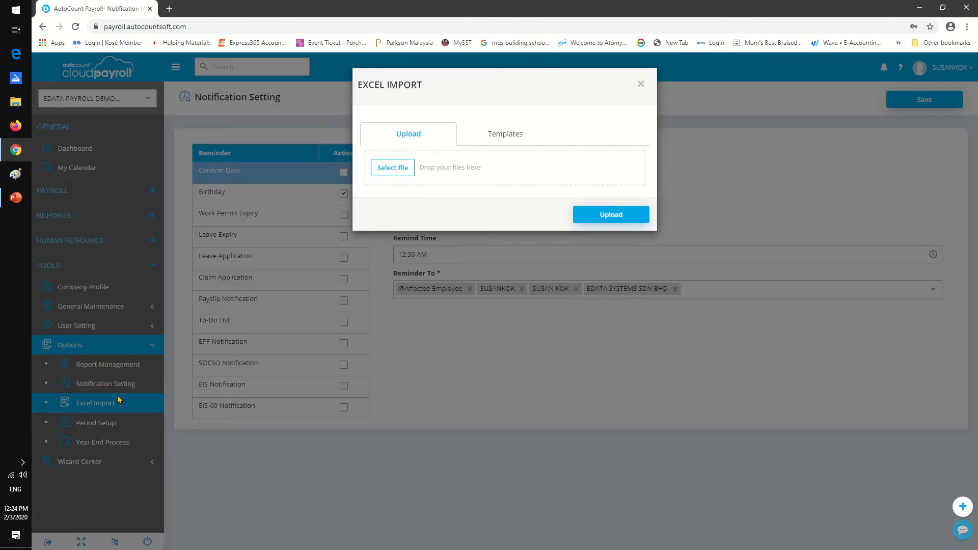
pyautogui.click(525, 134)
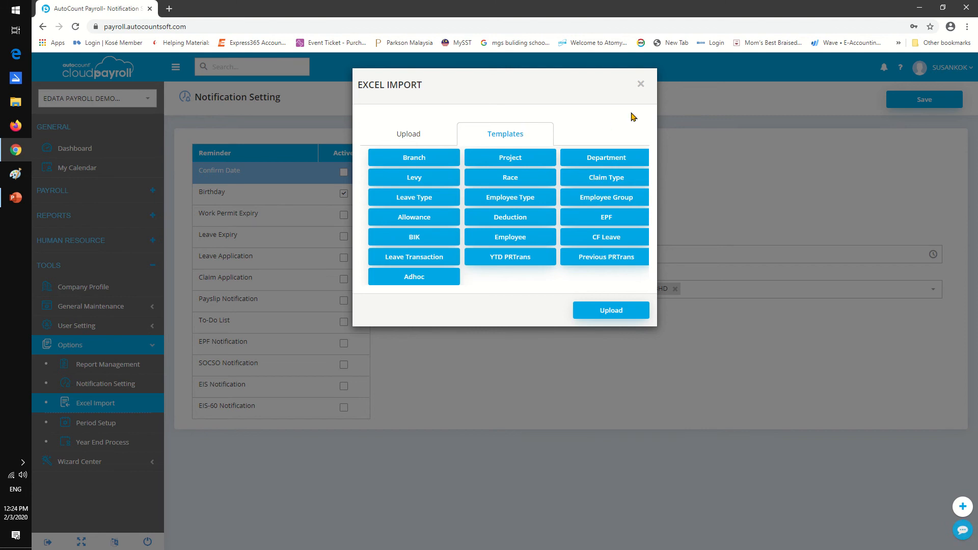
pyautogui.click(641, 84)
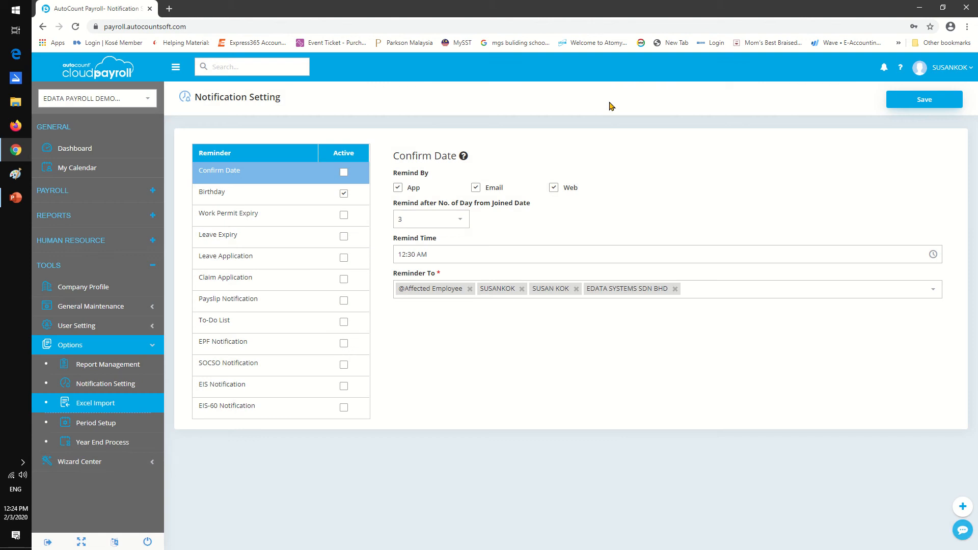
# View the period setup years and the year end process list.
pyautogui.click(102, 424)
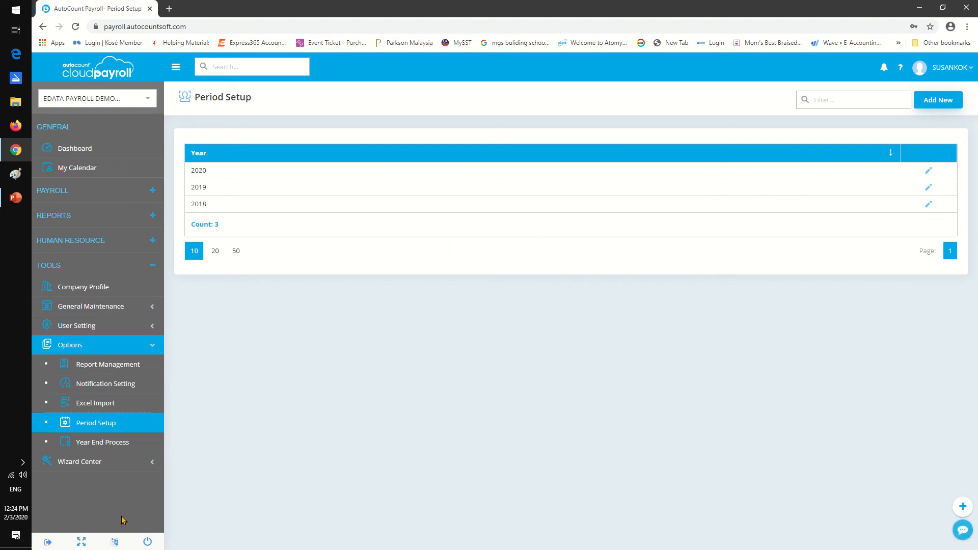
pyautogui.click(127, 443)
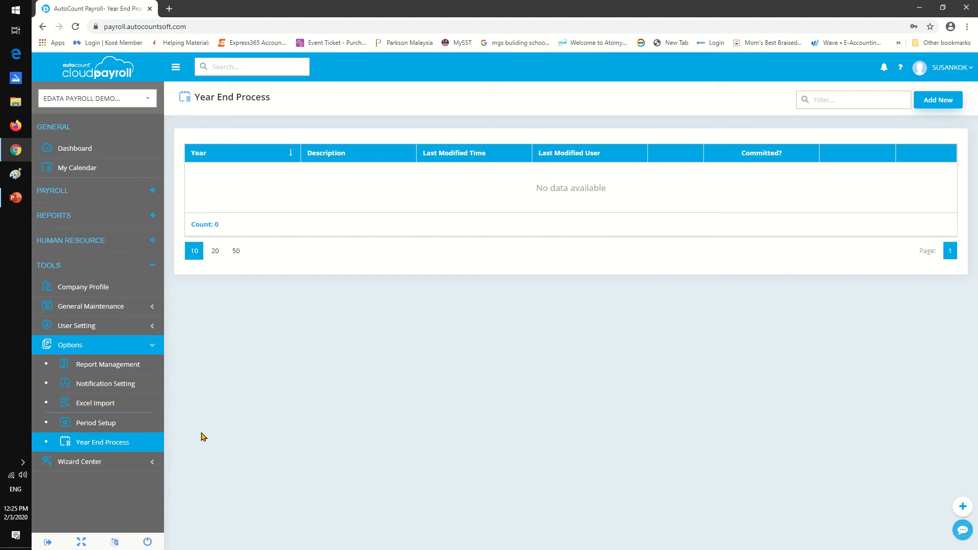
# Open the Leave Setup wizard, skip the leave information stage, view the employee group leave entitlements and close the wizard.
pyautogui.click(120, 461)
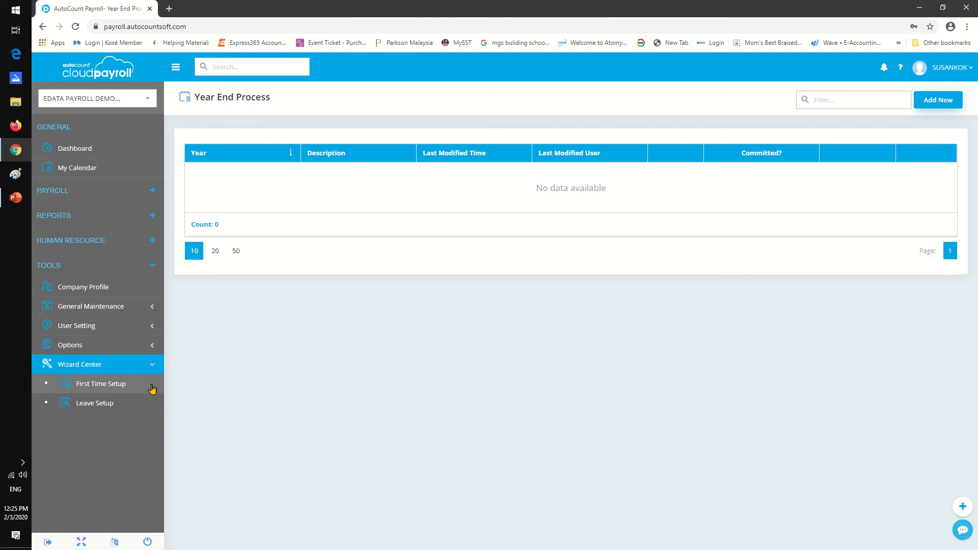
pyautogui.click(115, 402)
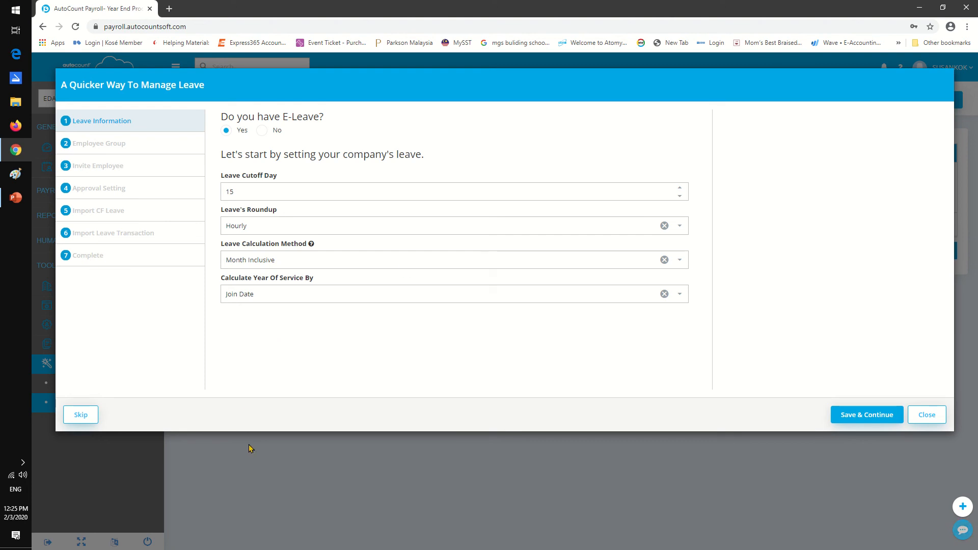
pyautogui.click(90, 414)
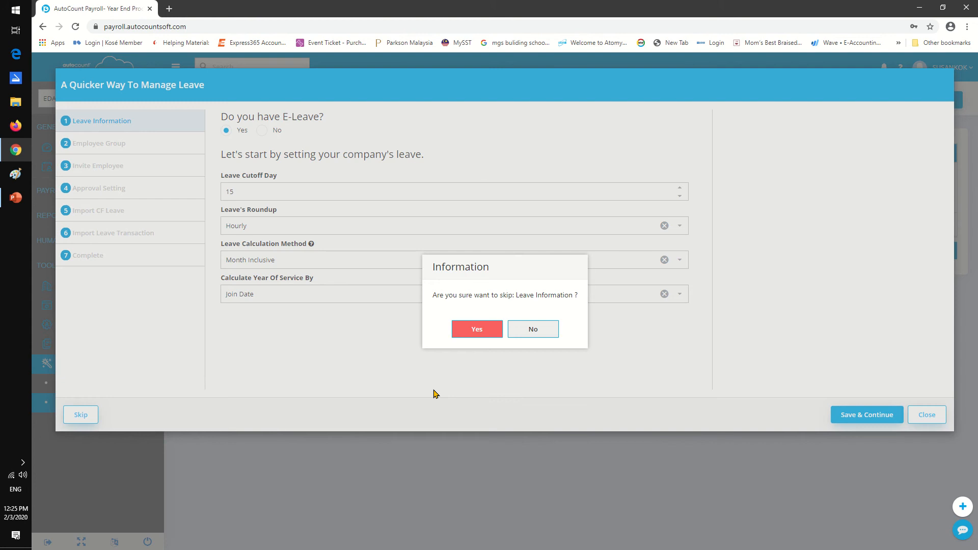
pyautogui.click(483, 330)
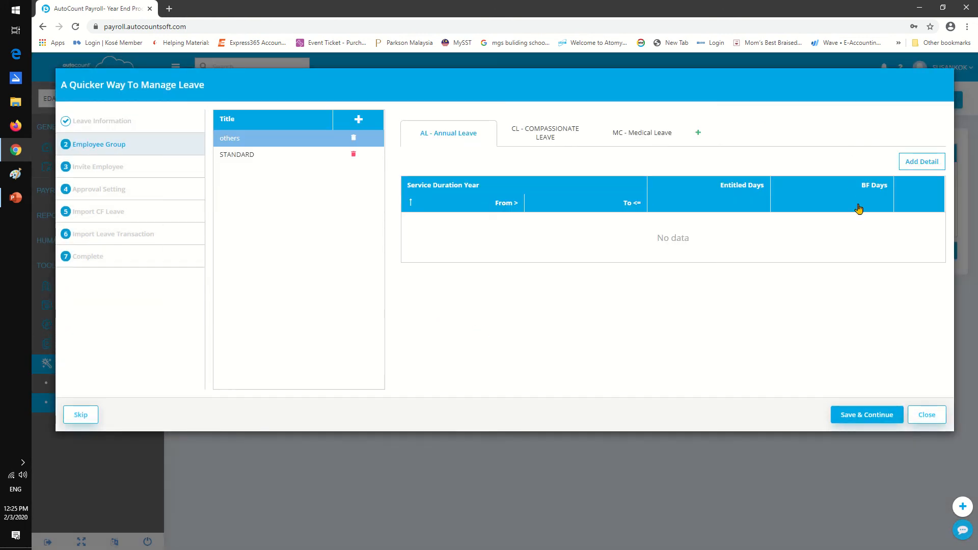
pyautogui.click(921, 416)
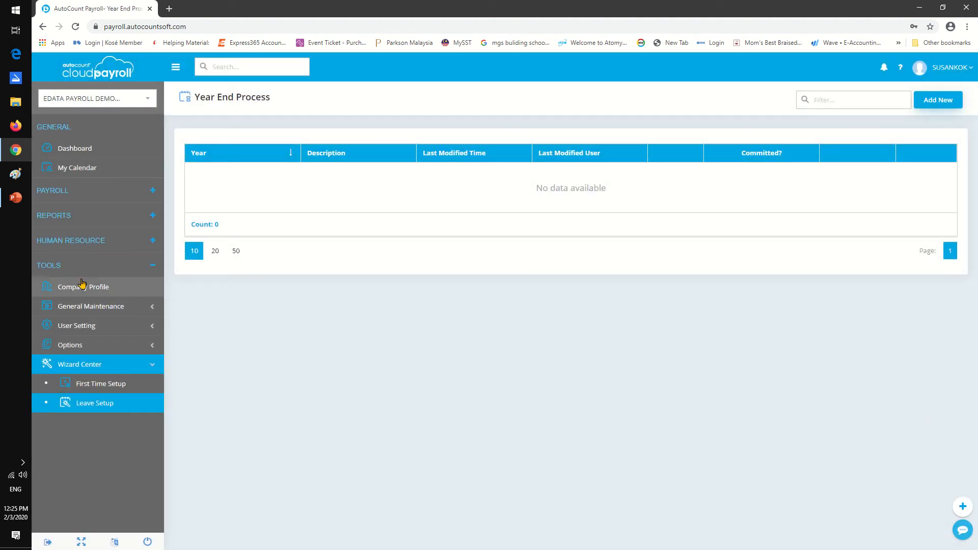
# Open the second employee's record in Employee Maintenance and review the personal profile down to the emergency contact section.
pyautogui.click(82, 190)
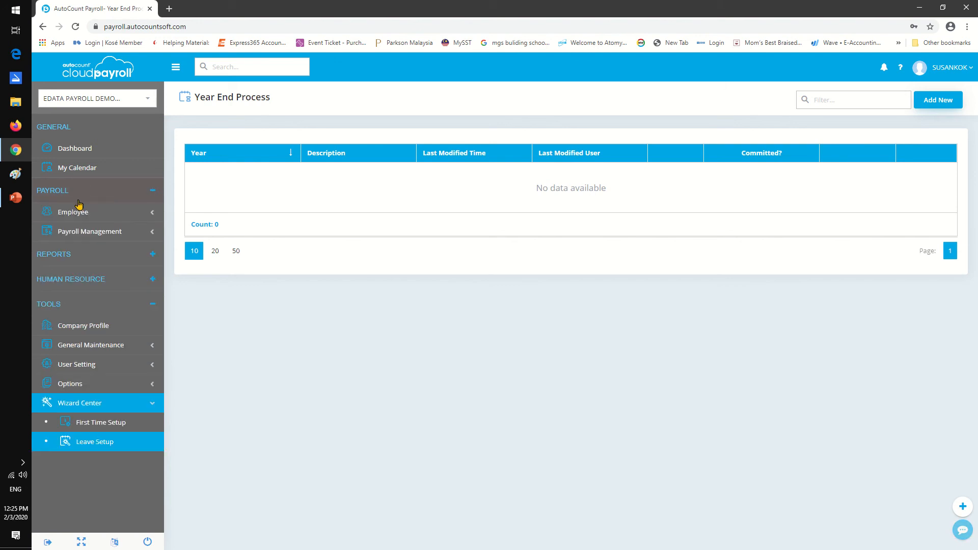
pyautogui.click(76, 210)
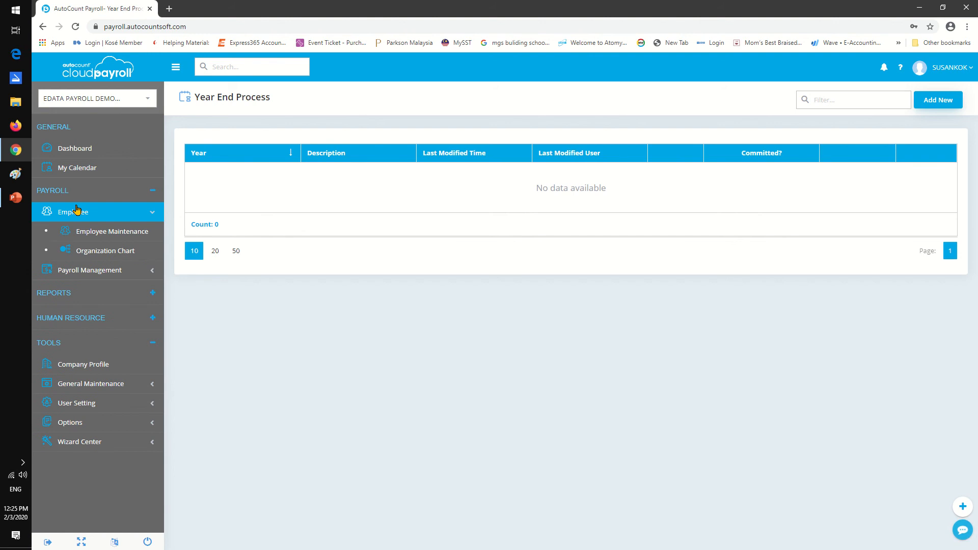
pyautogui.click(88, 228)
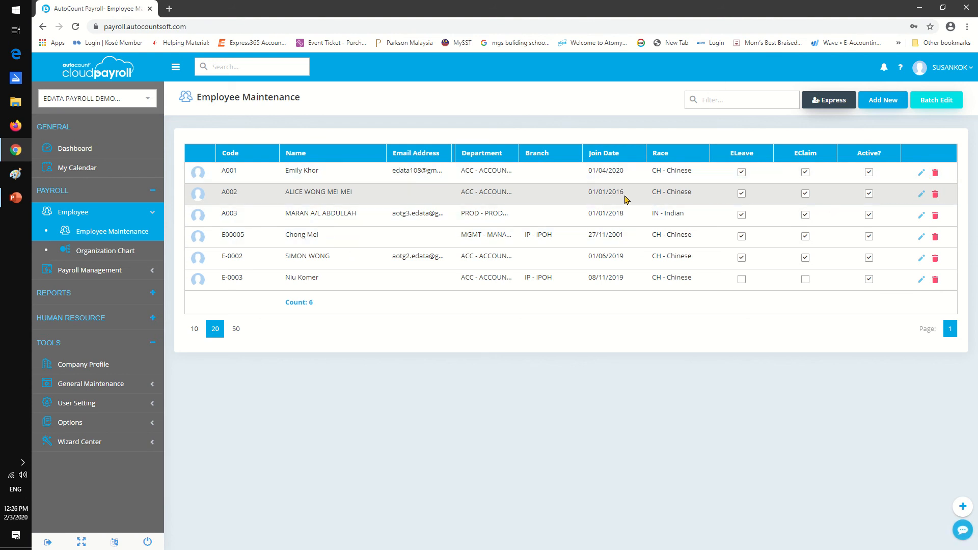
pyautogui.click(920, 195)
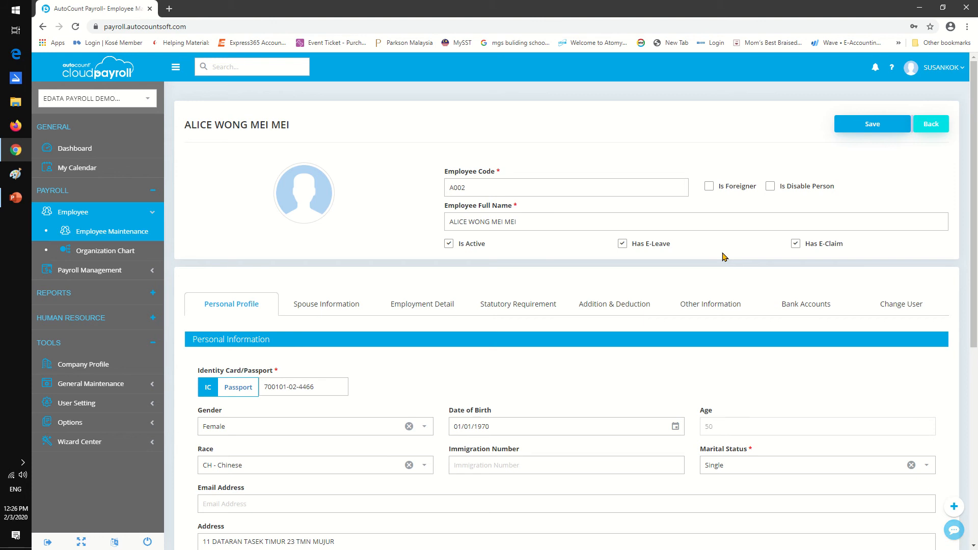
pyautogui.click(500, 222)
pyautogui.scroll(-3, 712, 283)
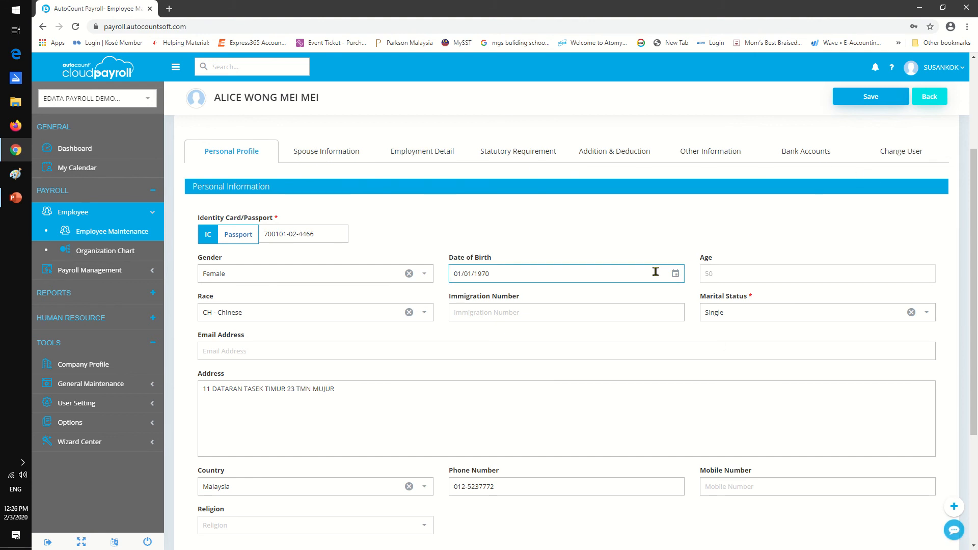
pyautogui.scroll(-4, 655, 272)
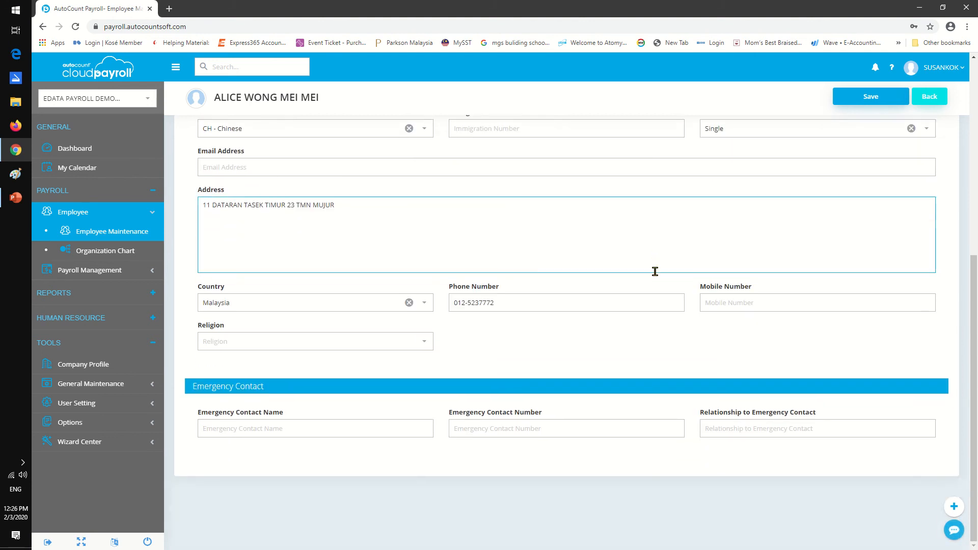
pyautogui.scroll(5, 655, 273)
pyautogui.scroll(-2, 646, 273)
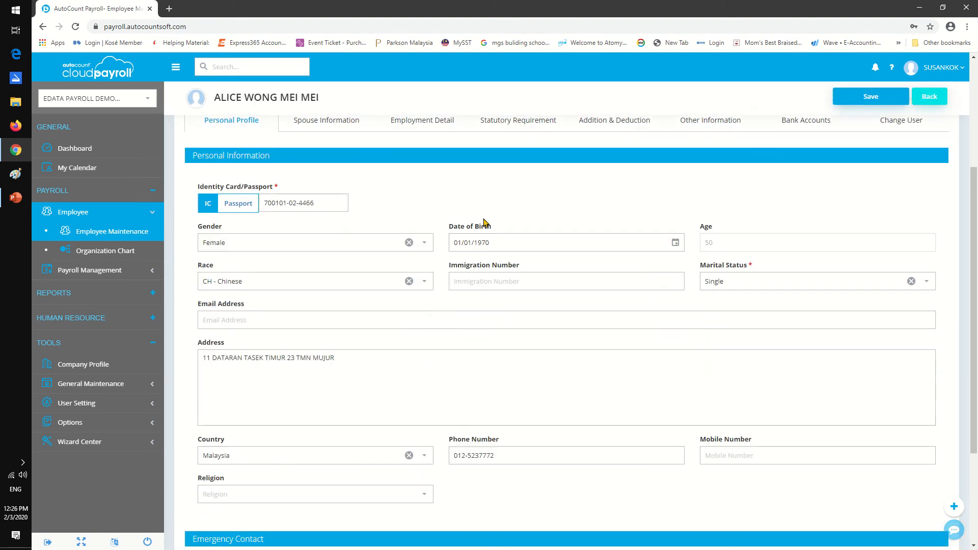
# Review the employee's spouse information and employment detail, including the calendar and overtime settings, and return to the employee list.
pyautogui.click(329, 123)
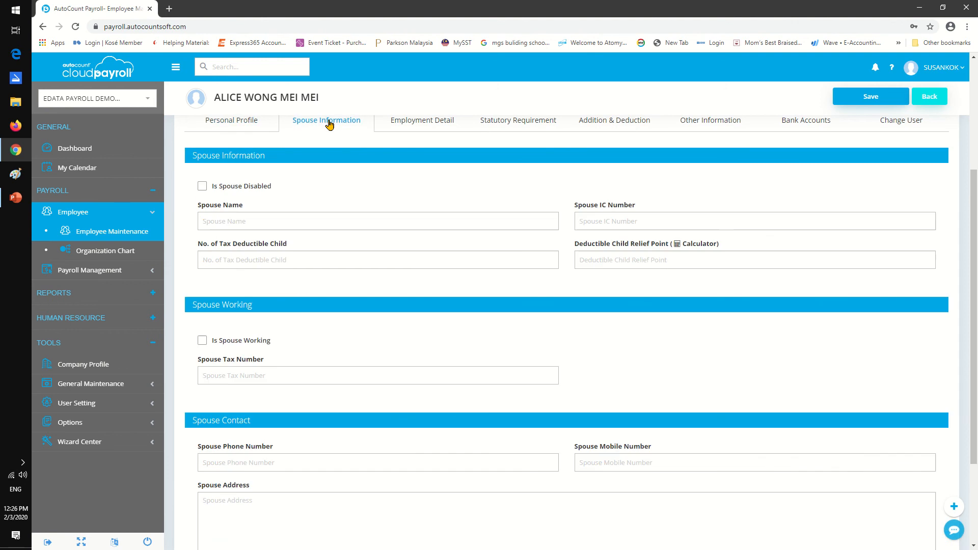
pyautogui.click(430, 124)
pyautogui.scroll(-2, 555, 277)
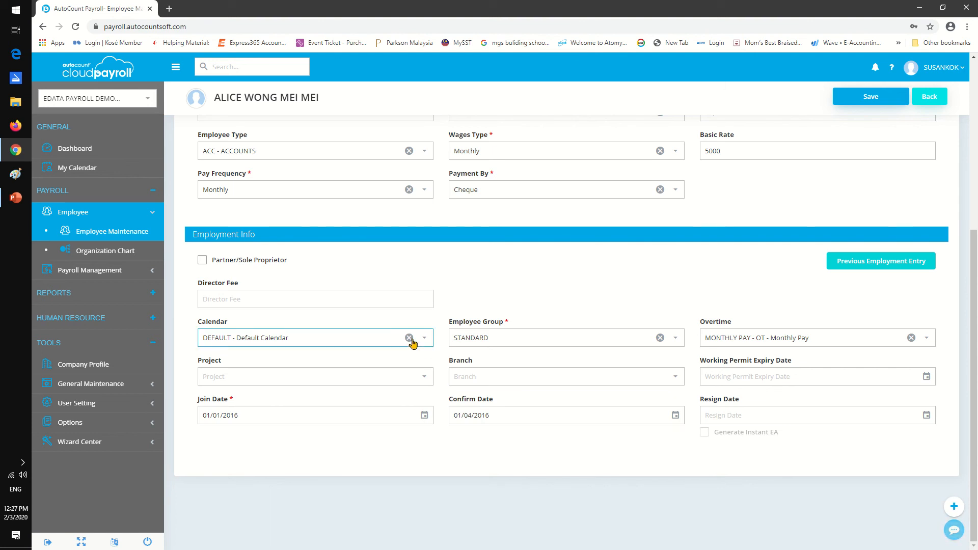
pyautogui.scroll(5, 410, 338)
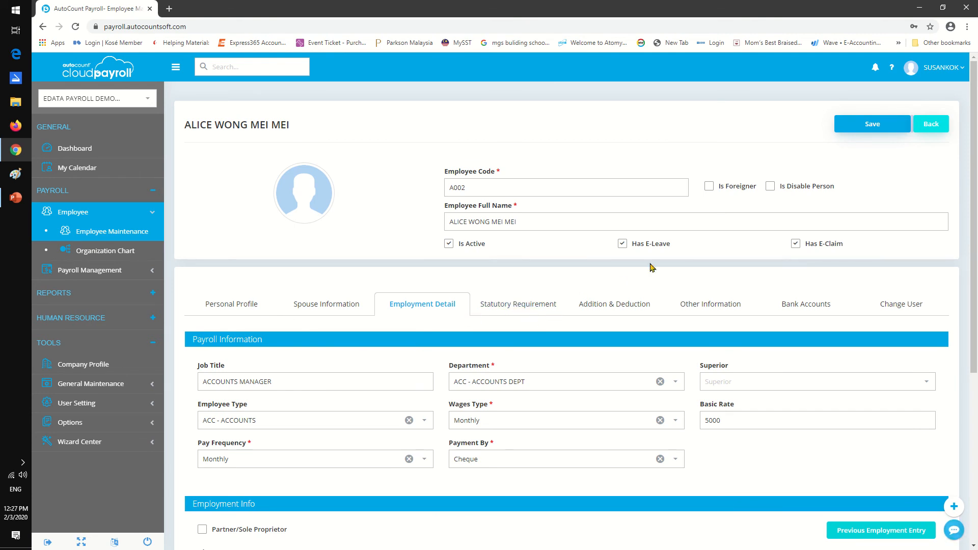
pyautogui.click(928, 127)
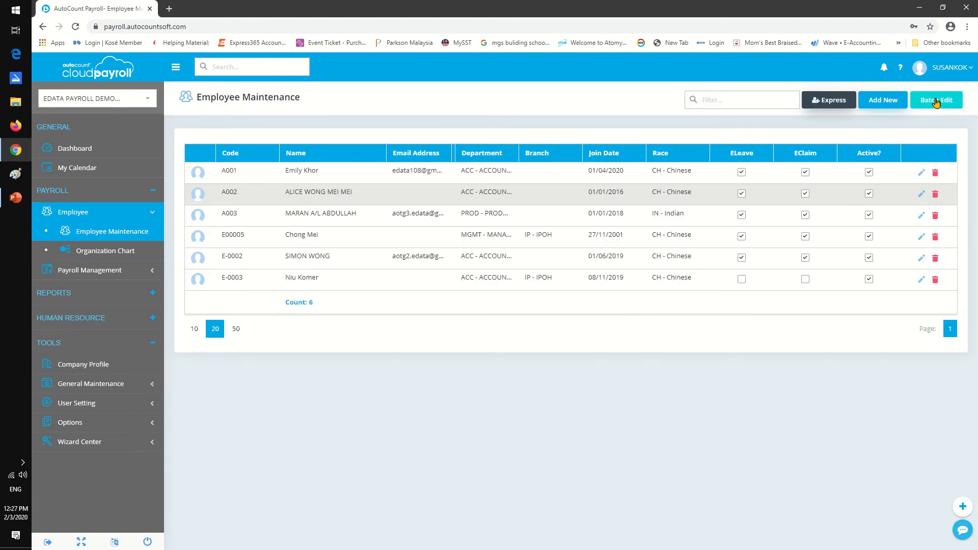
# In Employee Batch Edit, update the first three employees with a blank gender and clear their selection.
pyautogui.click(936, 102)
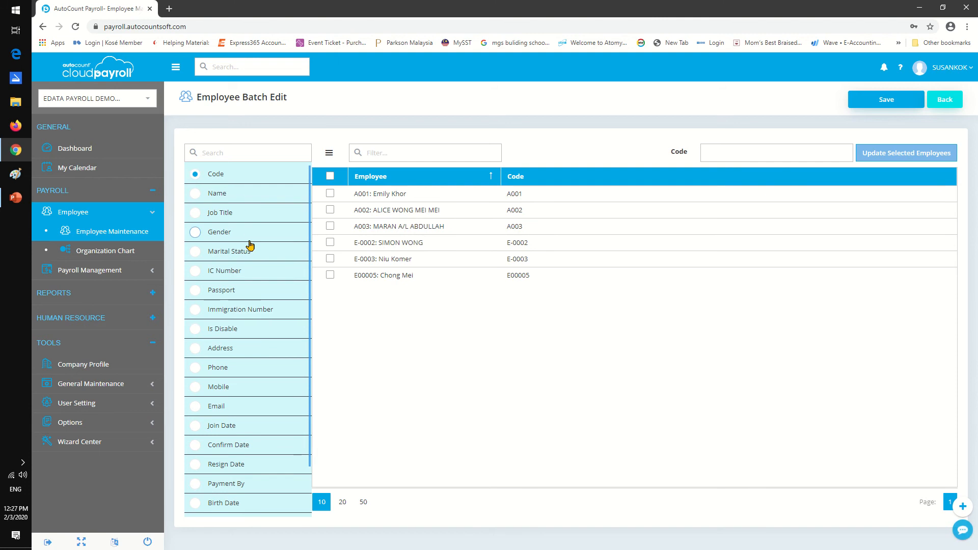
pyautogui.click(206, 234)
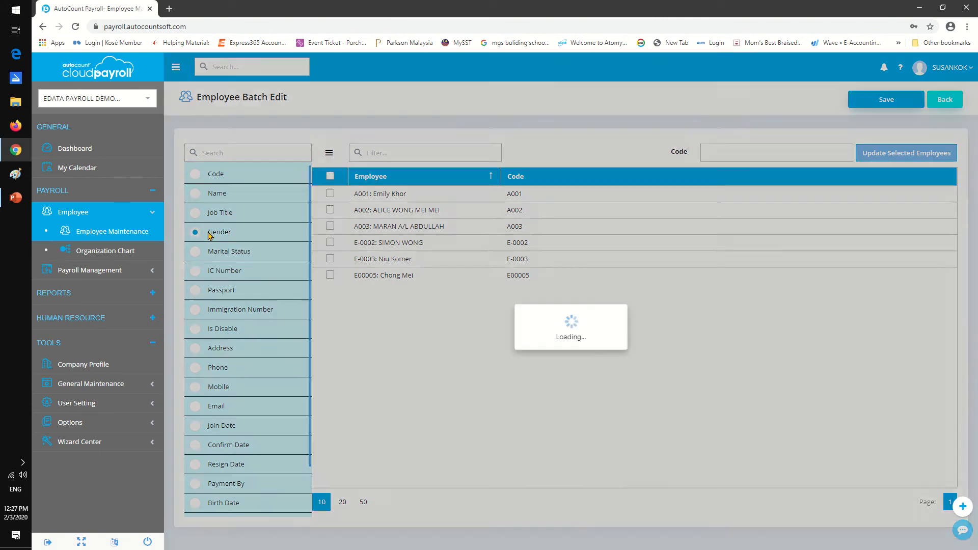
pyautogui.click(331, 193)
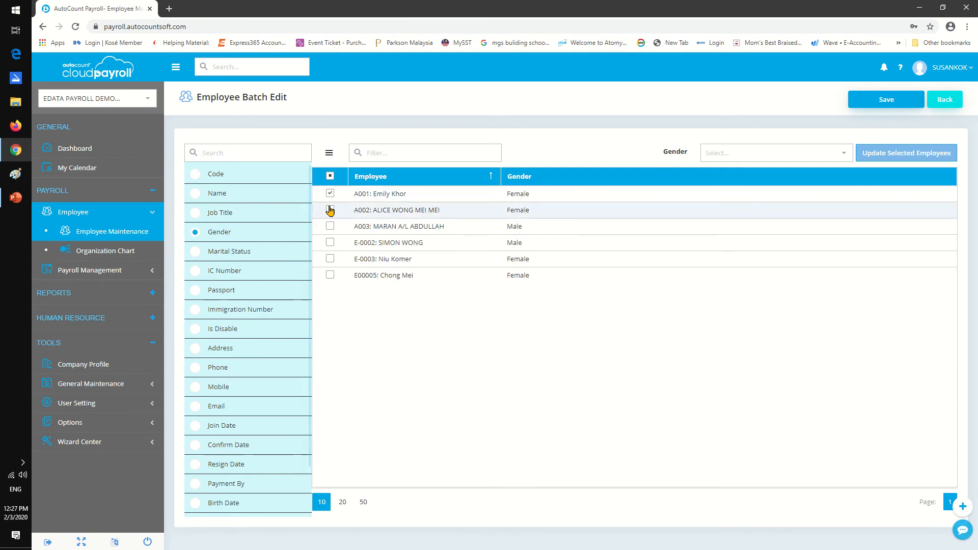
pyautogui.click(330, 210)
pyautogui.click(329, 226)
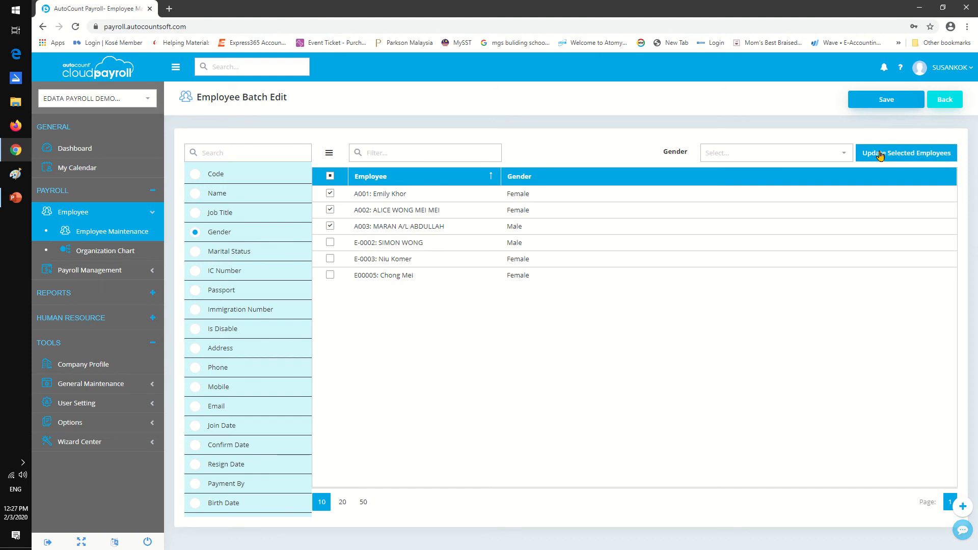
pyautogui.click(881, 154)
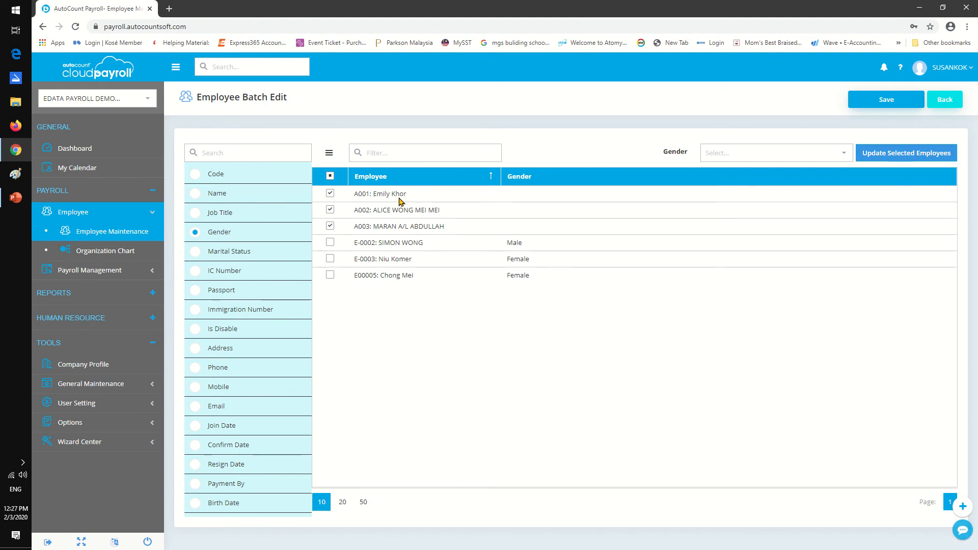
pyautogui.click(330, 194)
pyautogui.click(330, 210)
pyautogui.click(330, 226)
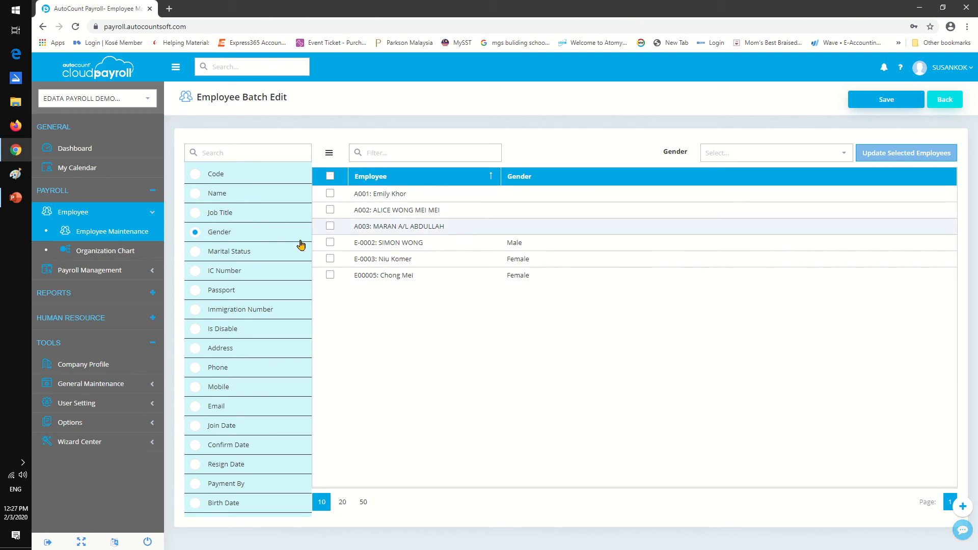
# Load the additional fields in the batch edit field list and choose Education as the field to edit.
pyautogui.scroll(-1, 278, 269)
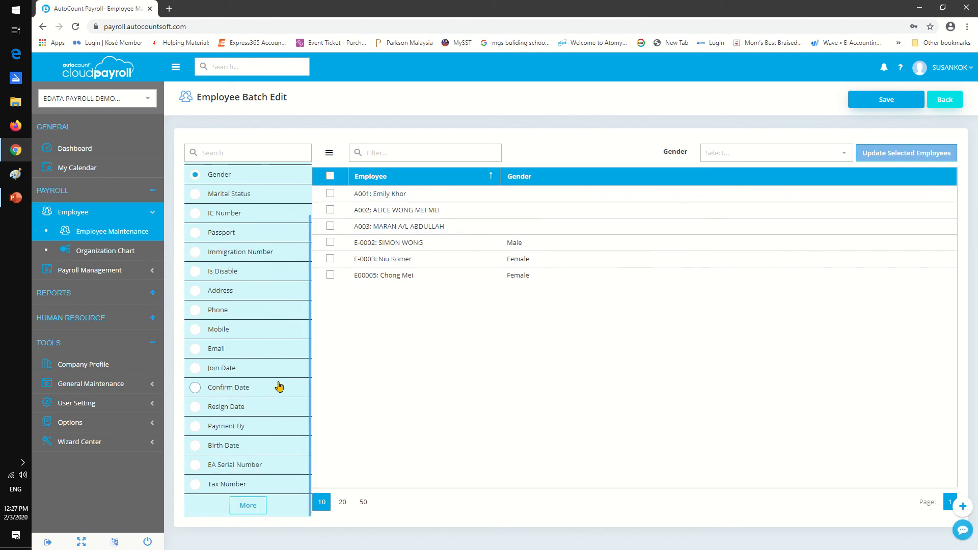
pyautogui.click(248, 505)
pyautogui.scroll(-4, 273, 432)
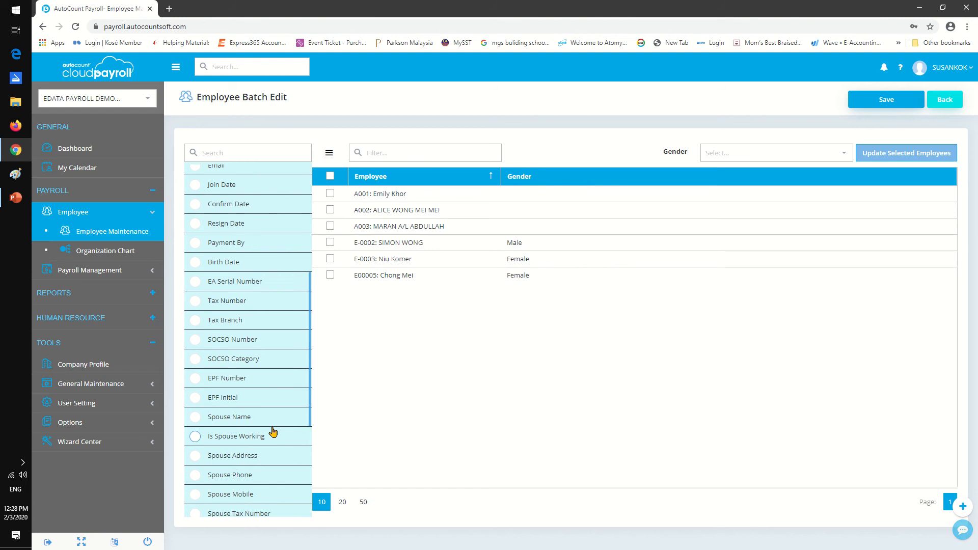
pyautogui.scroll(-4, 273, 432)
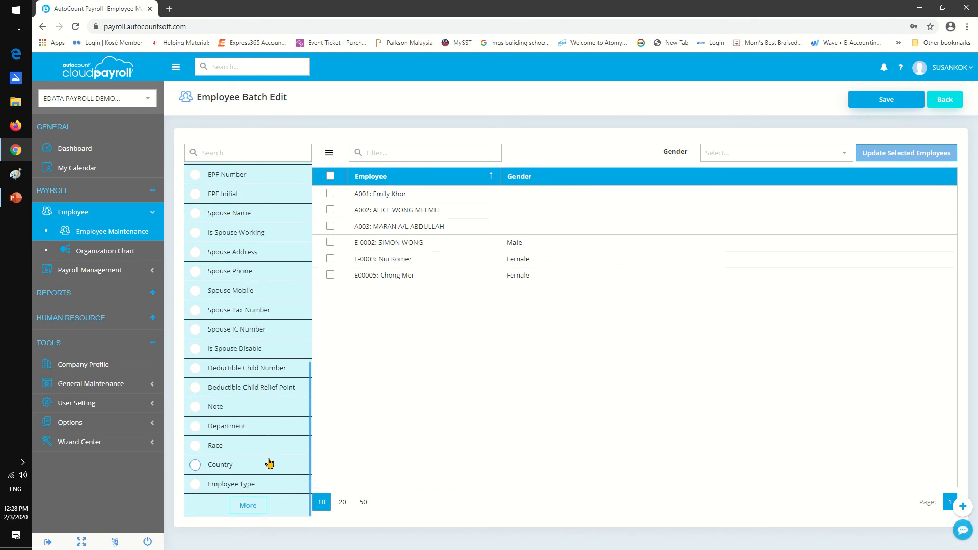
pyautogui.click(251, 505)
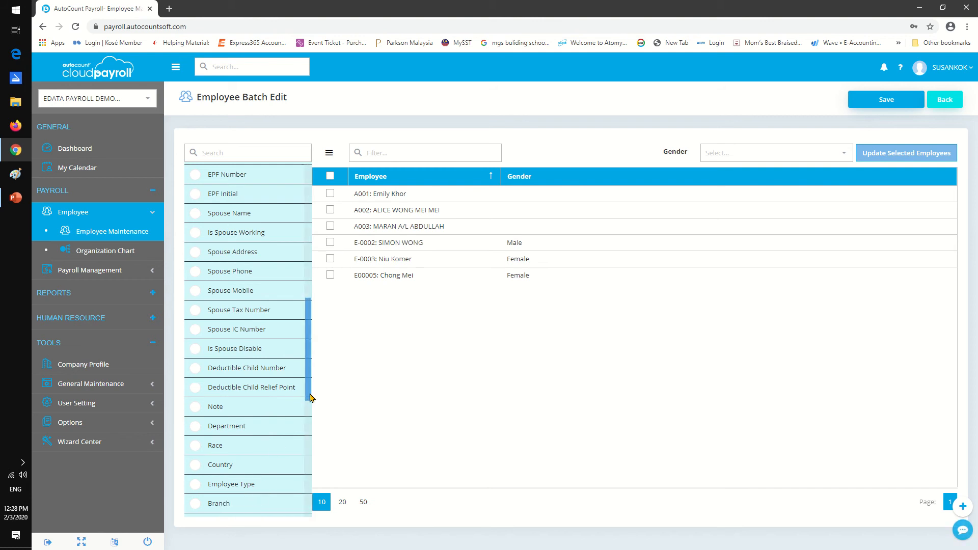
pyautogui.moveTo(310, 398); pyautogui.dragTo(288, 507)
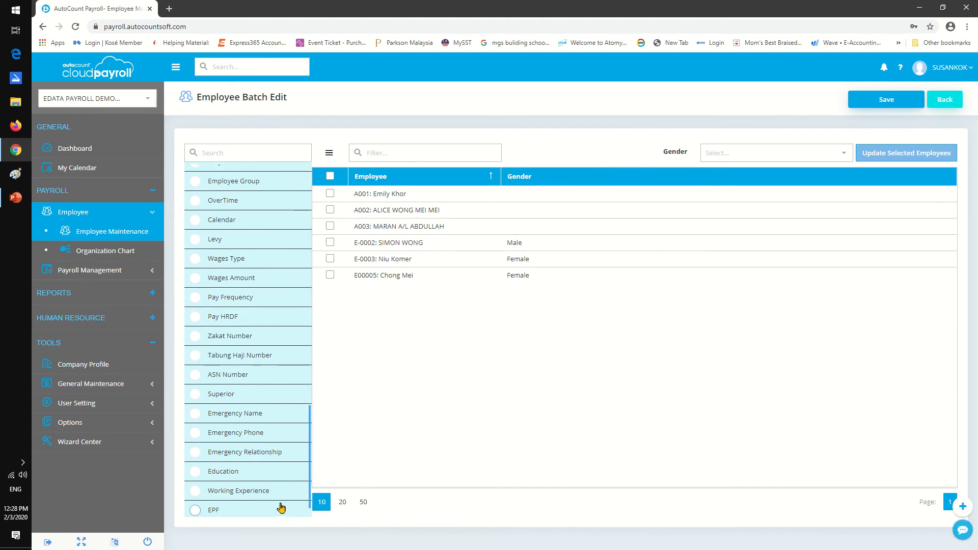
pyautogui.click(264, 472)
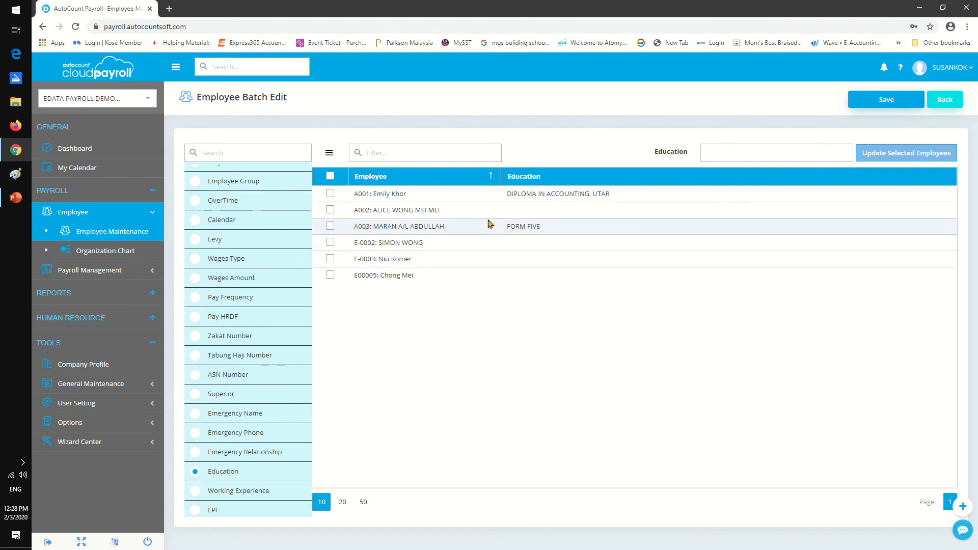
# Set the second employee's education to DEGREE IN ACCOUNTING.
pyautogui.click(607, 213)
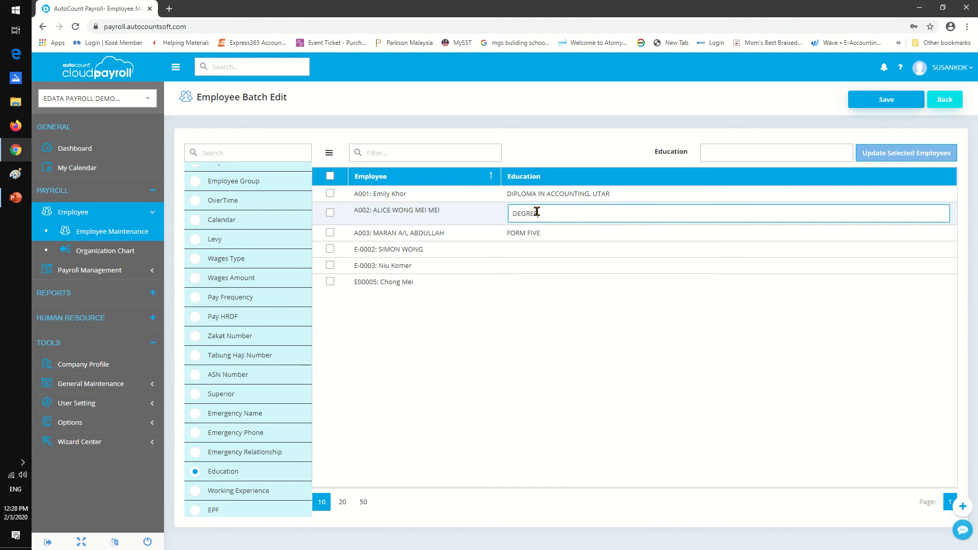
pyautogui.write('ACCOUNTING')
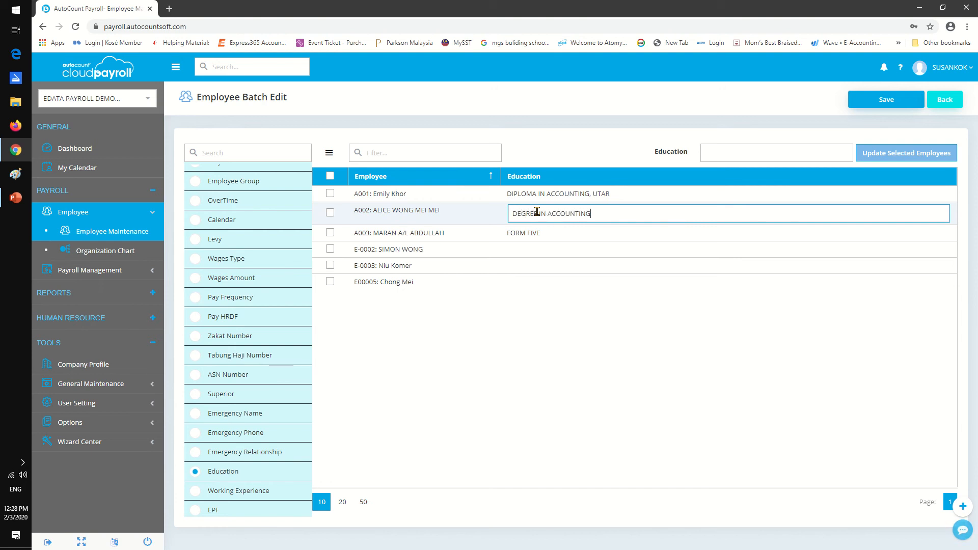
pyautogui.click(562, 234)
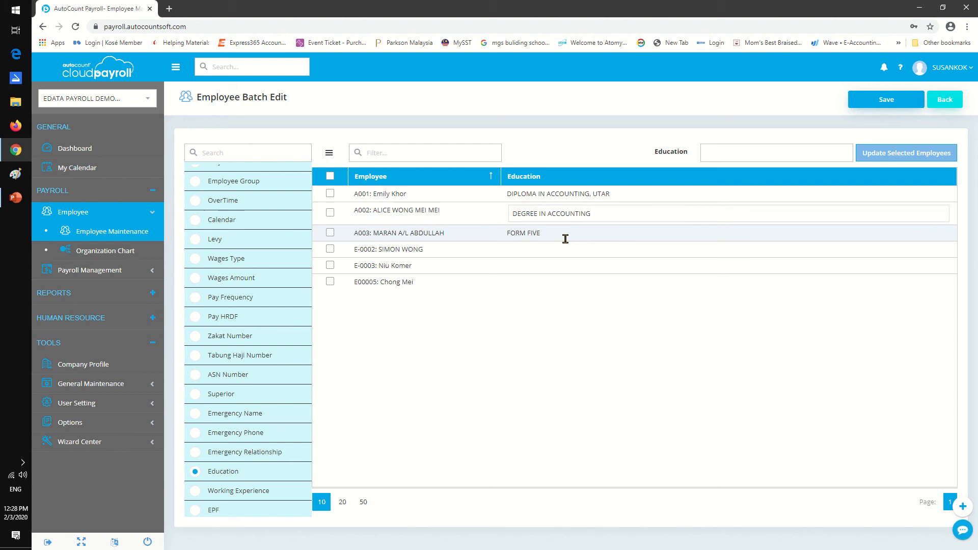
# Enter DIPLOMA IN MARKETING as the fourth employee's education and save the batch edit.
pyautogui.click(534, 246)
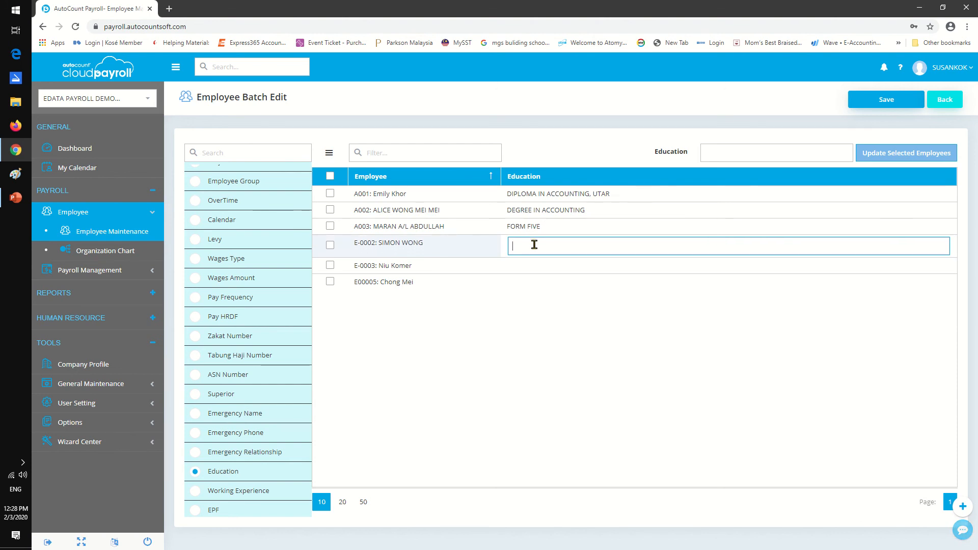
pyautogui.write('DIPLOMA ')
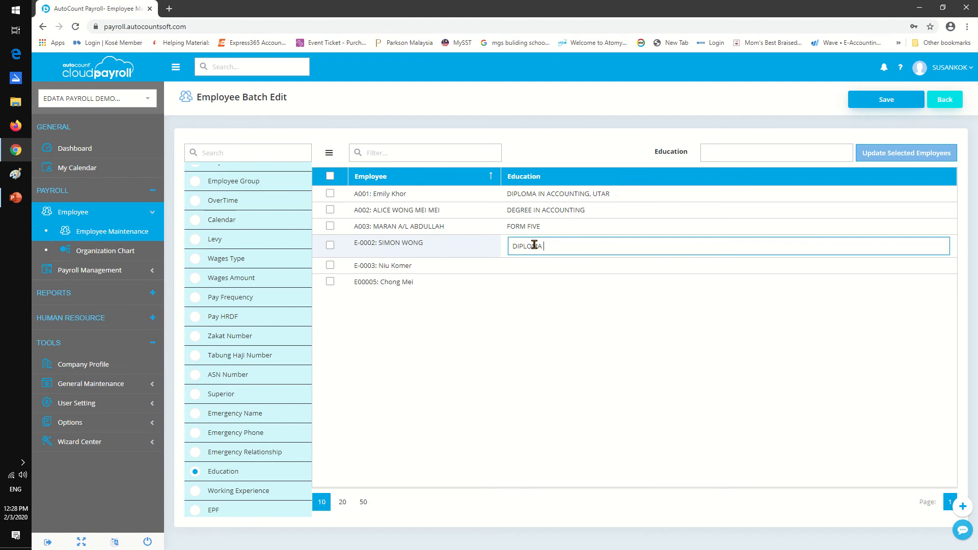
pyautogui.write('IN MARKETING')
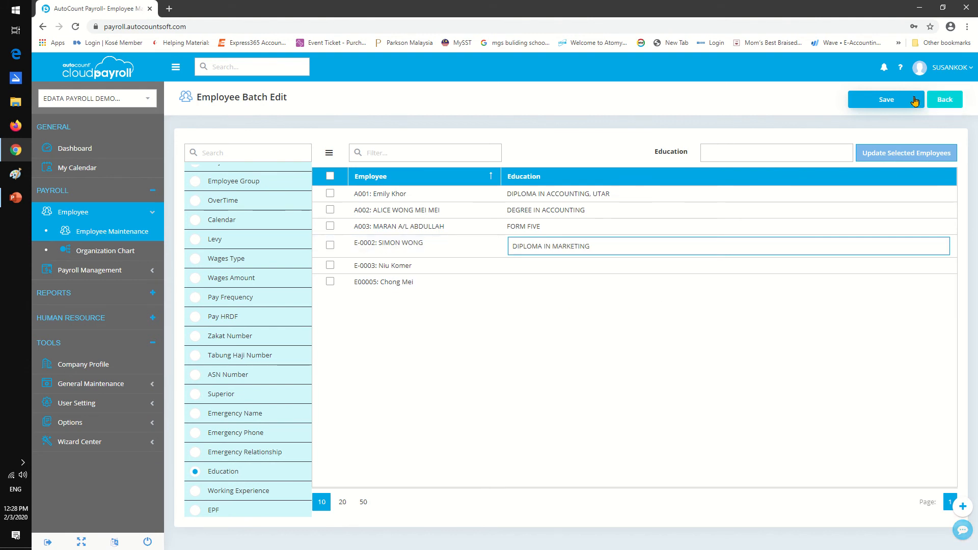
pyautogui.click(880, 98)
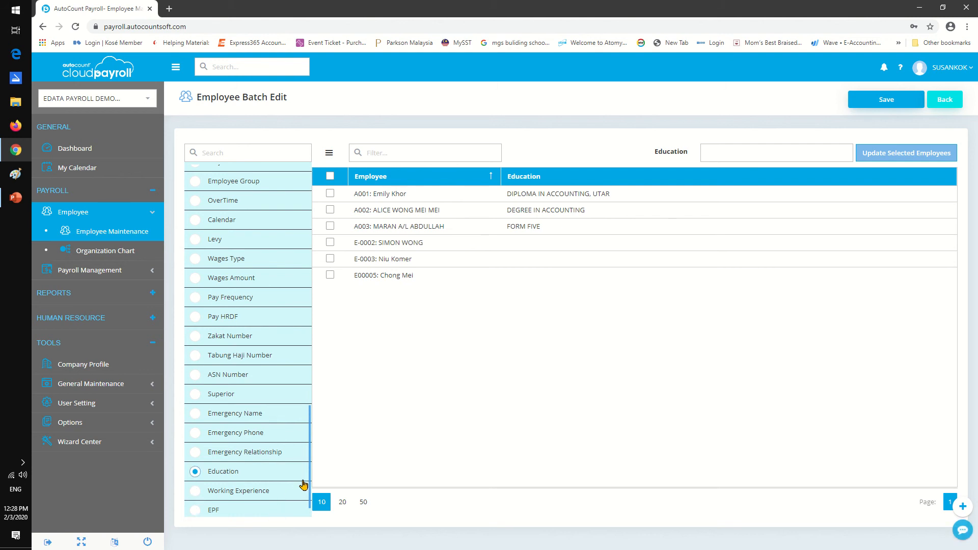
# View the employees' EPF field, load all remaining fields, and choose Allowance as the batch edit field.
pyautogui.click(240, 510)
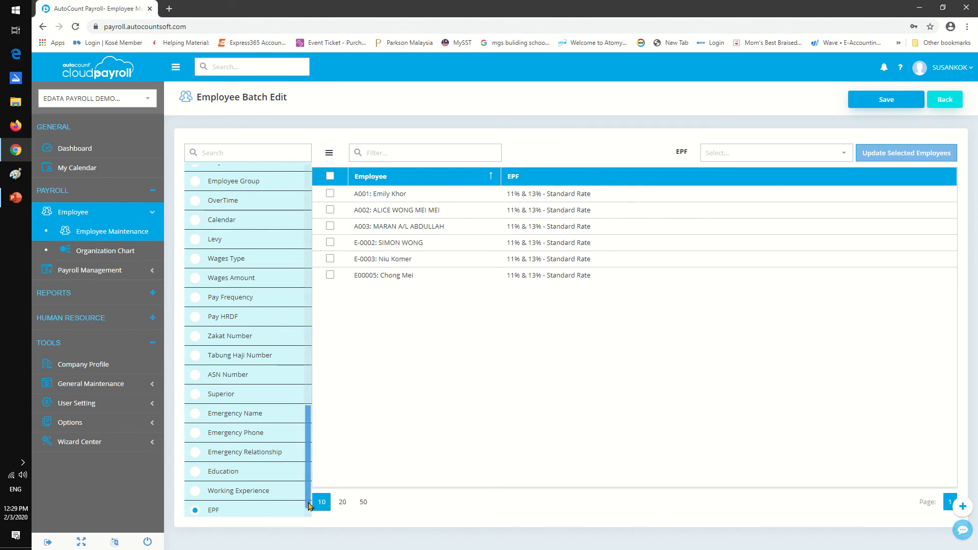
pyautogui.scroll(-1, 291, 476)
pyautogui.click(249, 504)
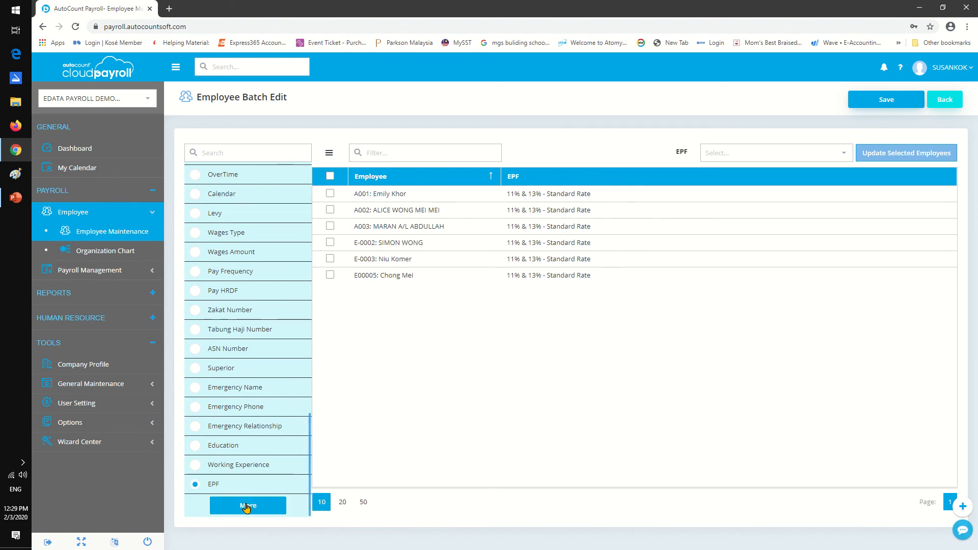
pyautogui.scroll(-5, 263, 488)
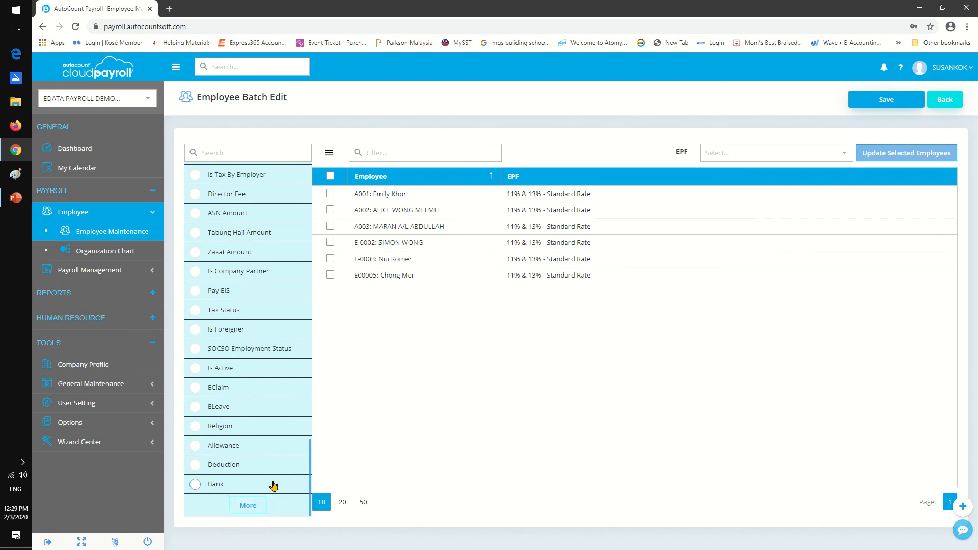
pyautogui.click(250, 503)
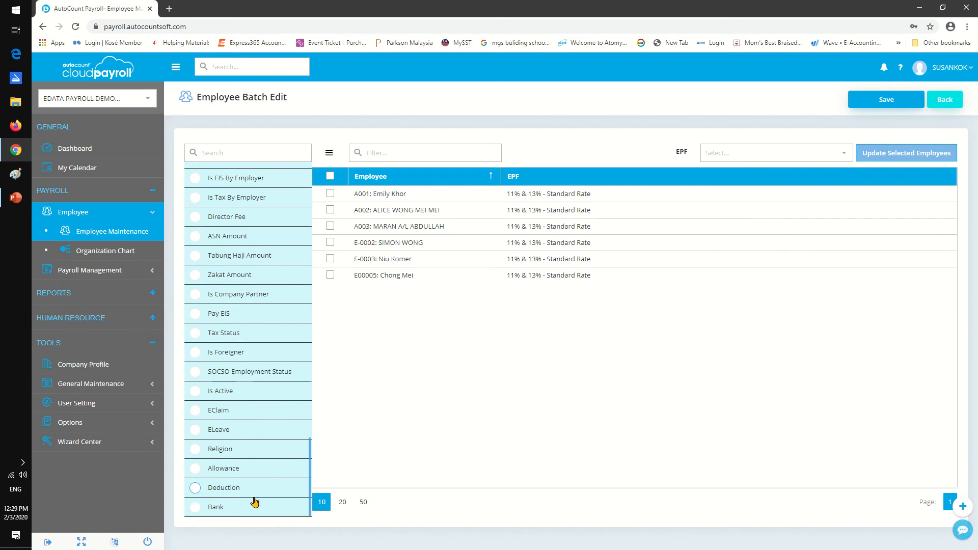
pyautogui.click(250, 470)
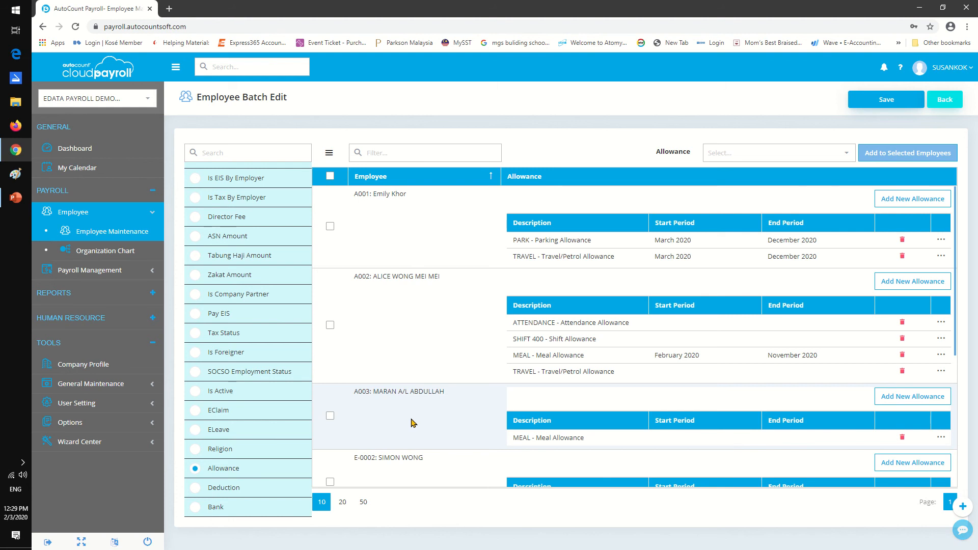
# Select the first three employees, start a new allowance line for the first one and view the available allowance types.
pyautogui.click(330, 227)
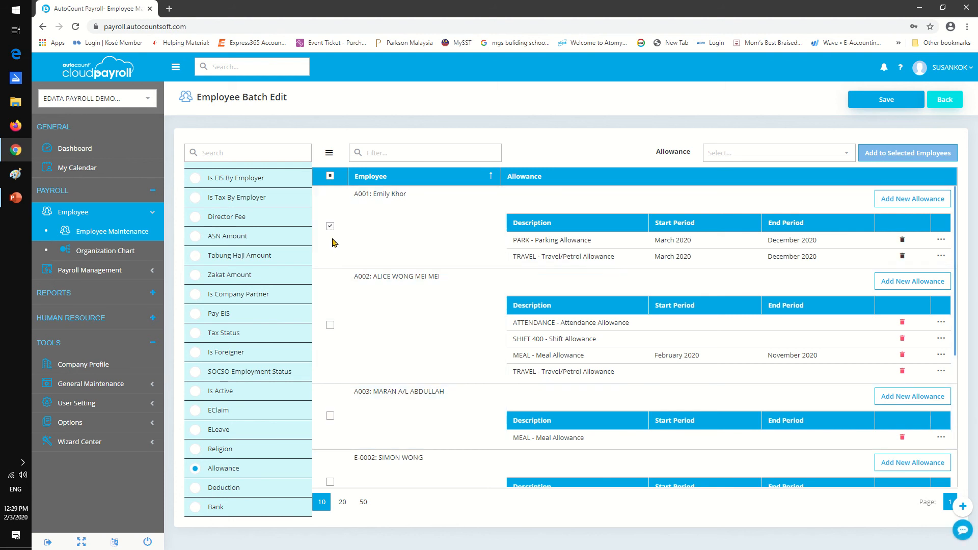
pyautogui.click(330, 324)
pyautogui.click(330, 415)
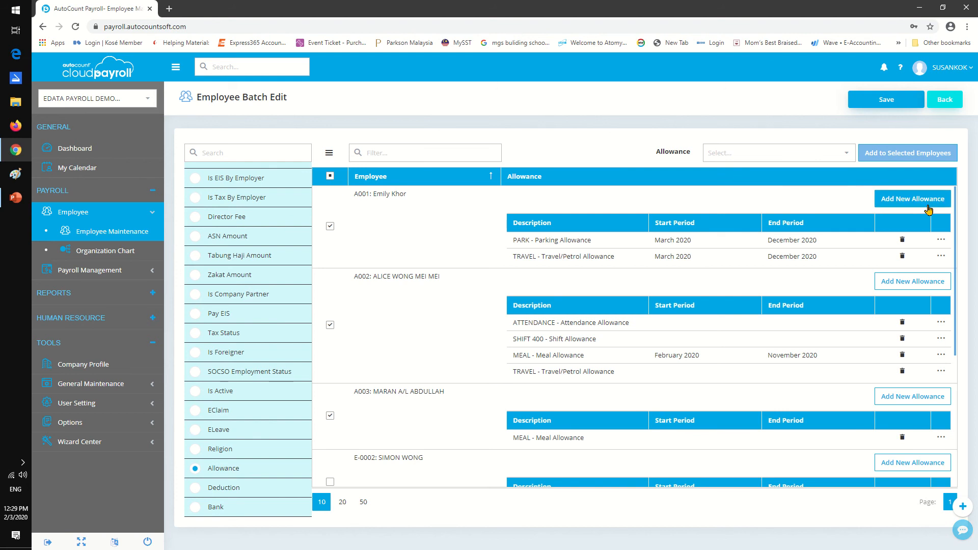
pyautogui.click(906, 202)
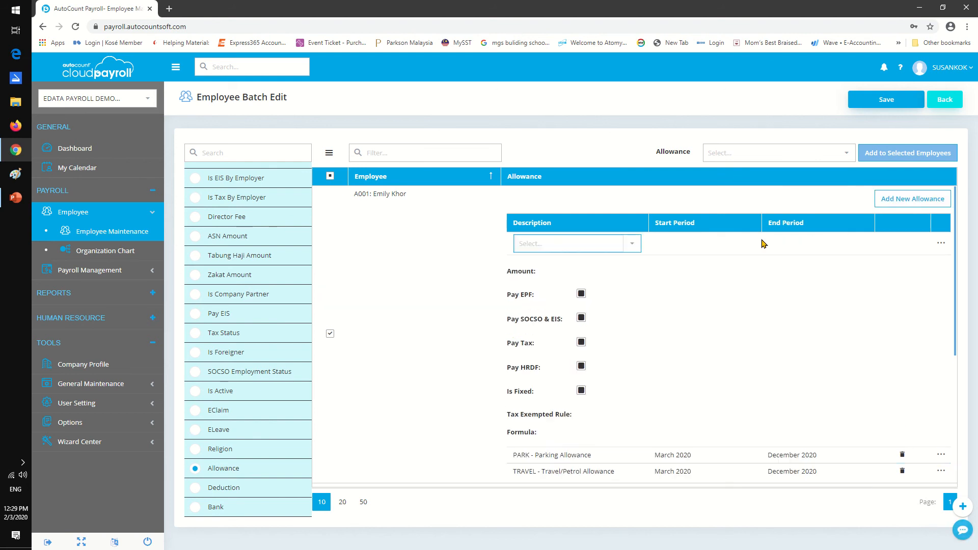
pyautogui.click(628, 244)
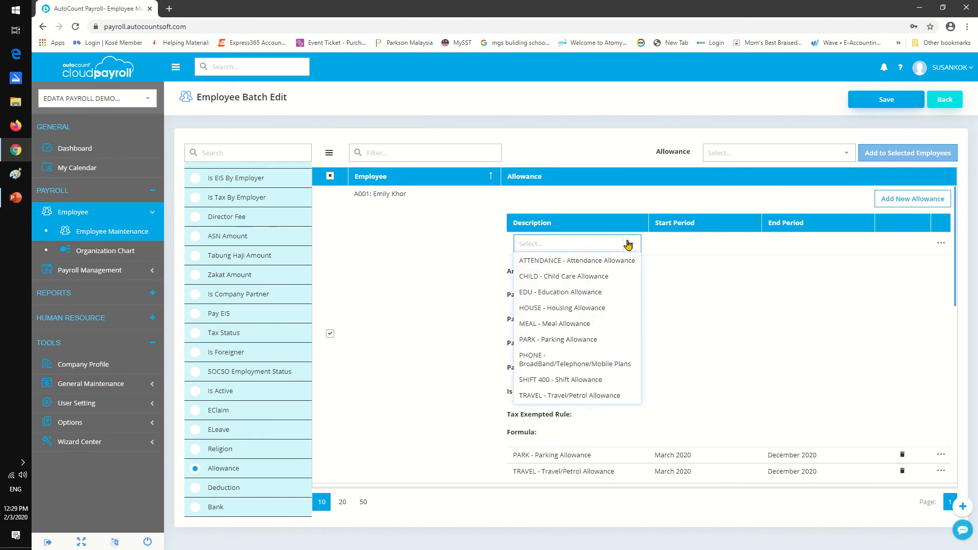
pyautogui.click(714, 269)
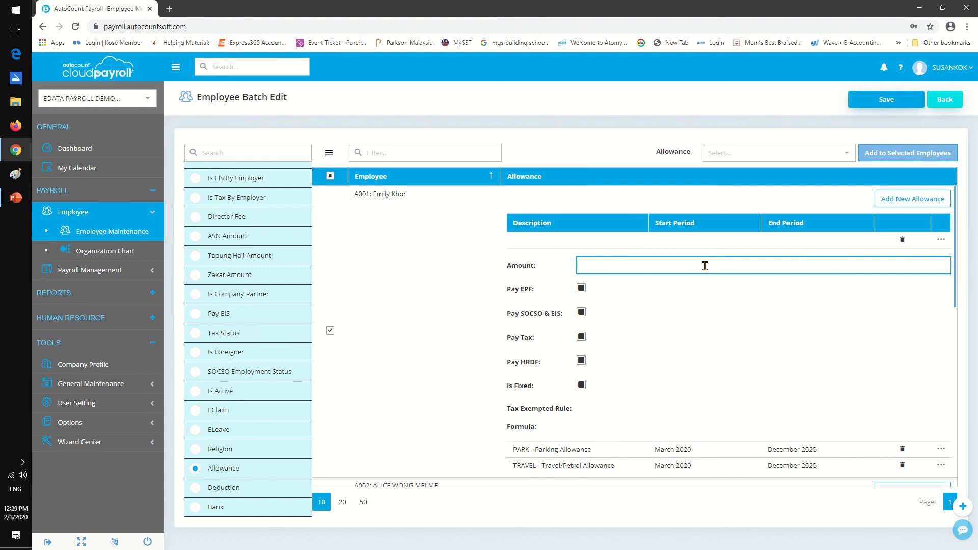
# Leave Employee Batch Edit without saving and view the Organization Chart.
pyautogui.click(950, 100)
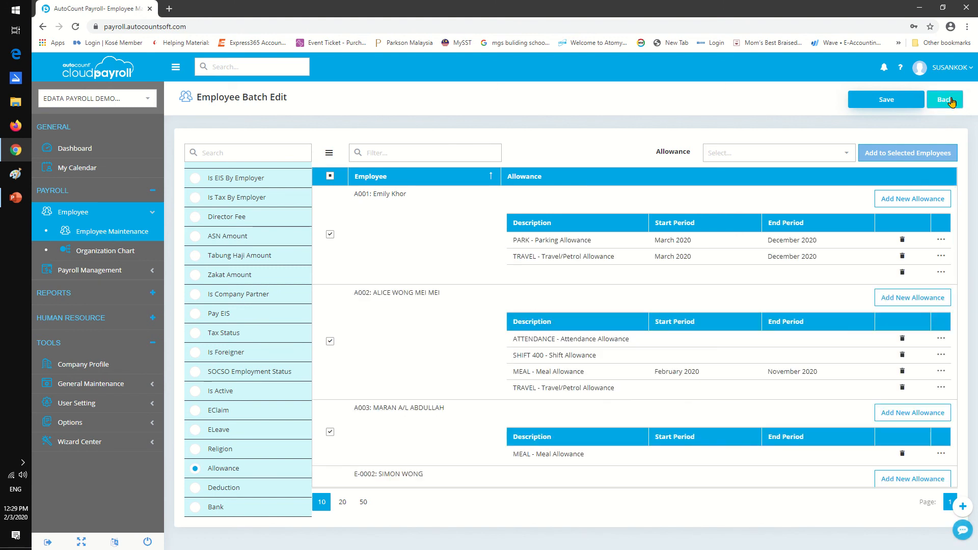
pyautogui.click(950, 100)
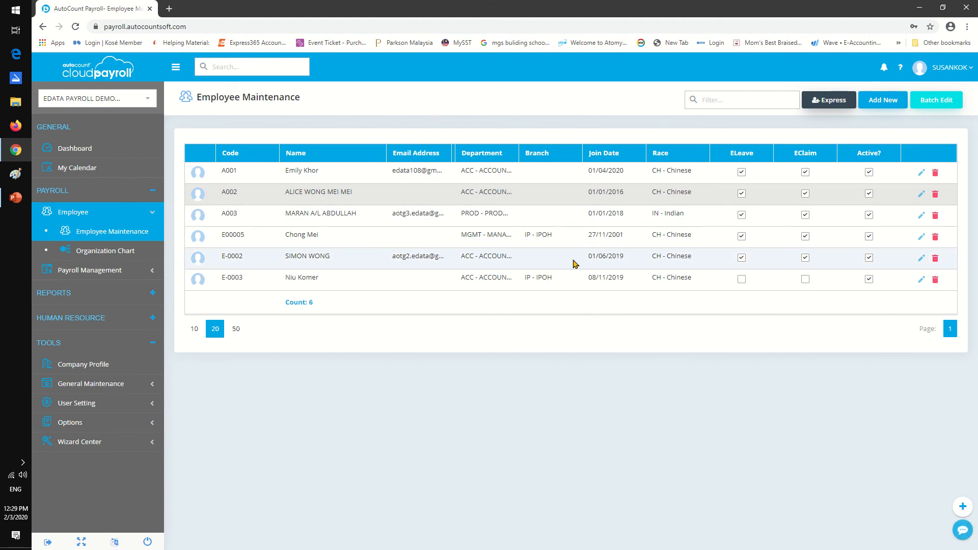
pyautogui.click(105, 252)
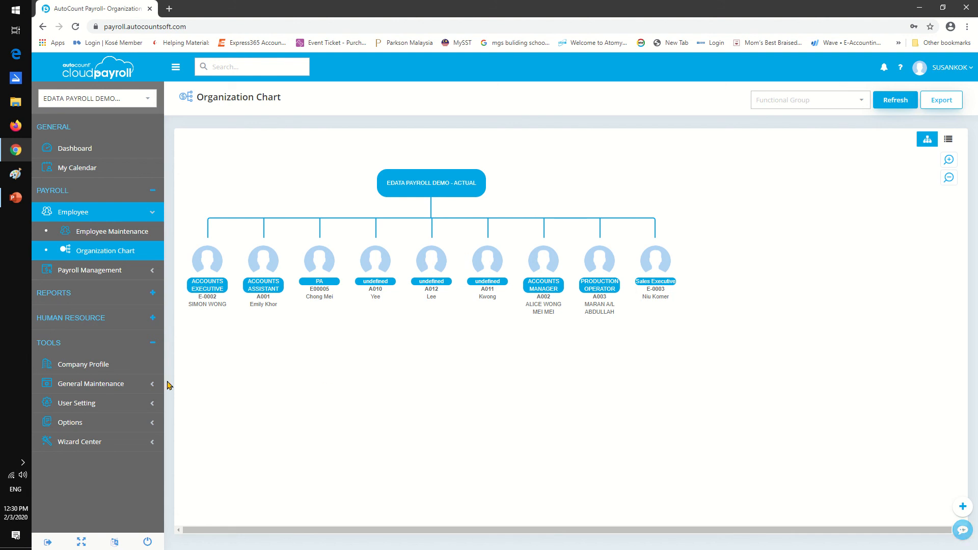
# Open Process Payroll and look over the list of processed payroll periods.
pyautogui.click(97, 274)
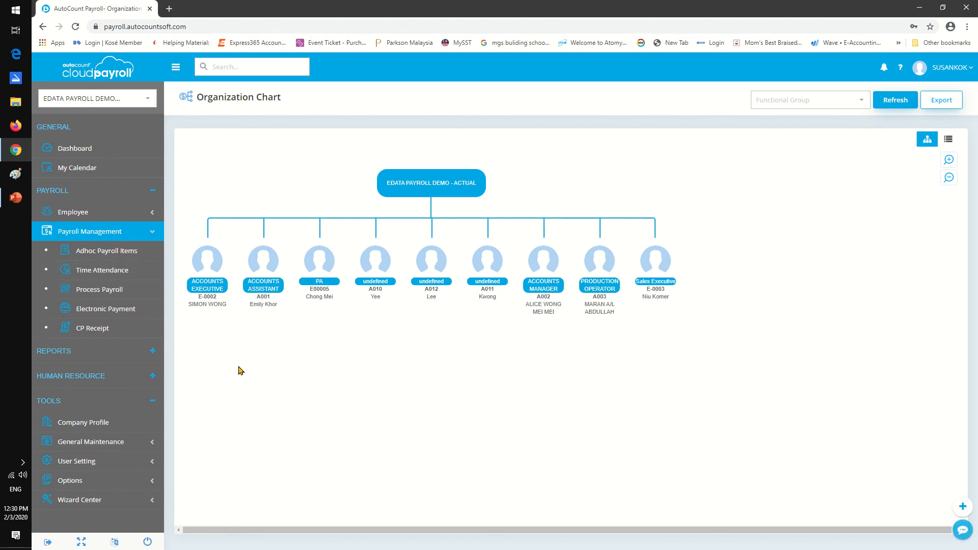
pyautogui.click(111, 289)
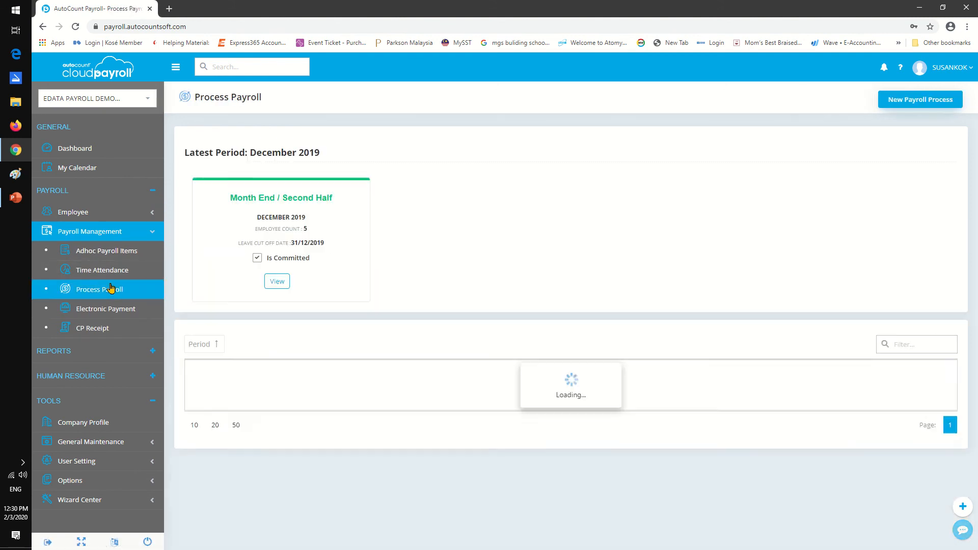
pyautogui.scroll(-2, 439, 208)
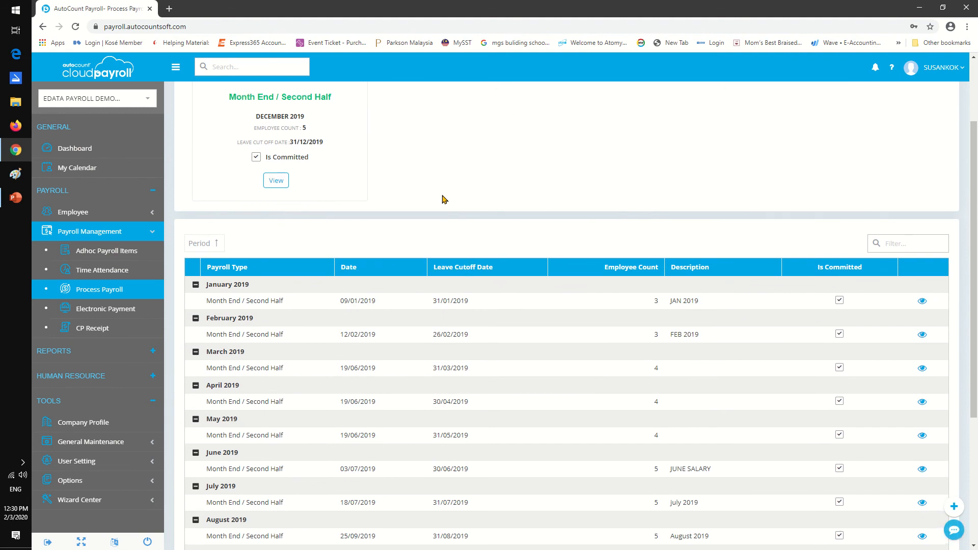
pyautogui.scroll(2, 441, 204)
# Open the December 2019 Month End / Second Half payroll and uncommit it for all employees.
pyautogui.click(276, 281)
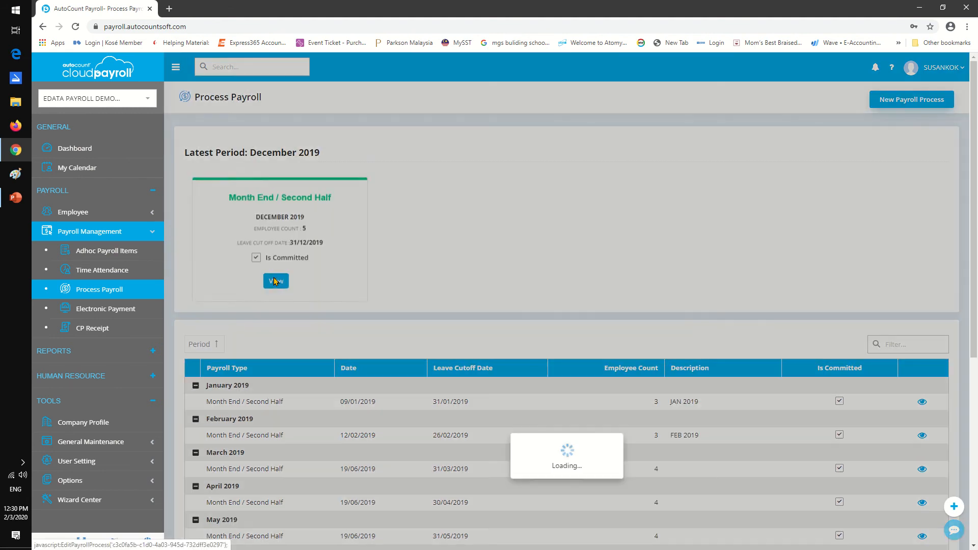
pyautogui.scroll(-2, 426, 263)
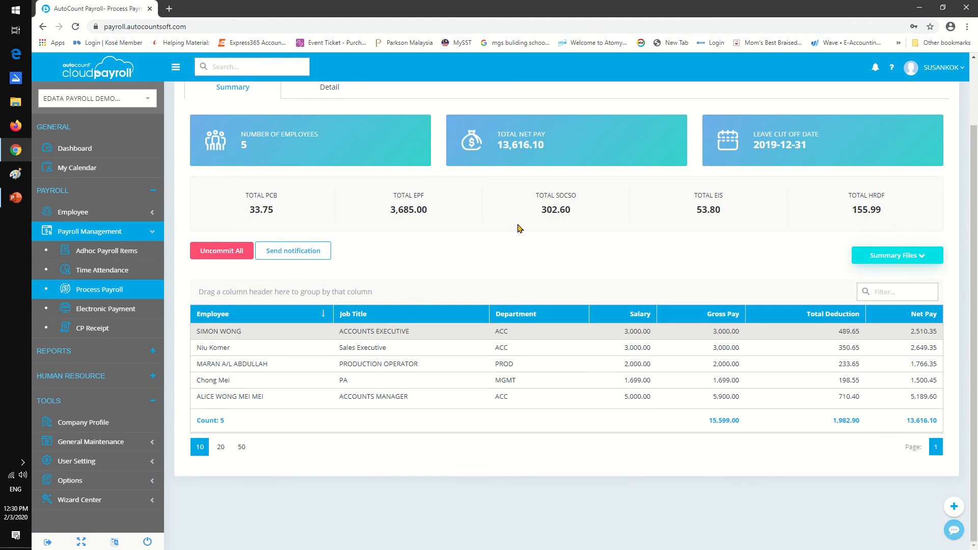
pyautogui.click(206, 252)
pyautogui.click(472, 327)
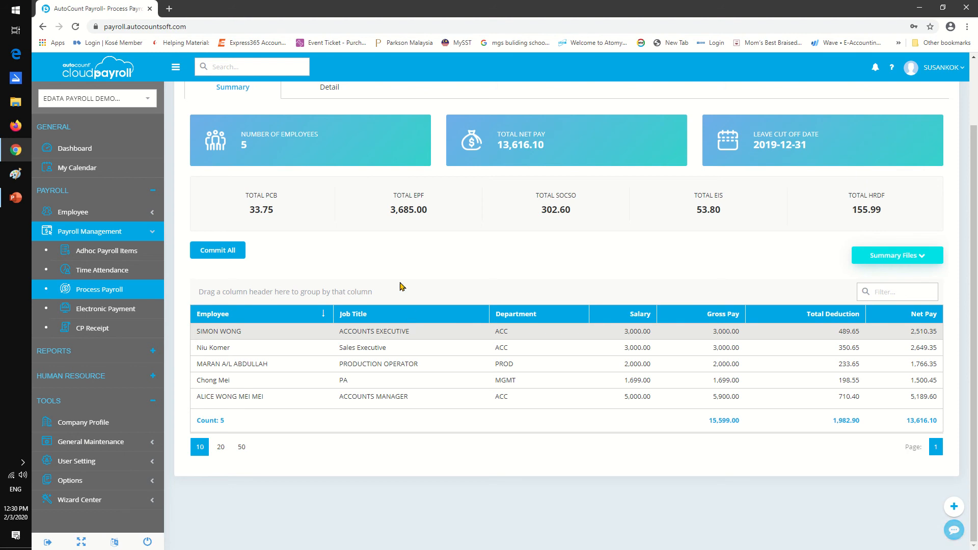
# Save and recalculate the payroll details for all employees.
pyautogui.scroll(1, 400, 283)
pyautogui.click(355, 138)
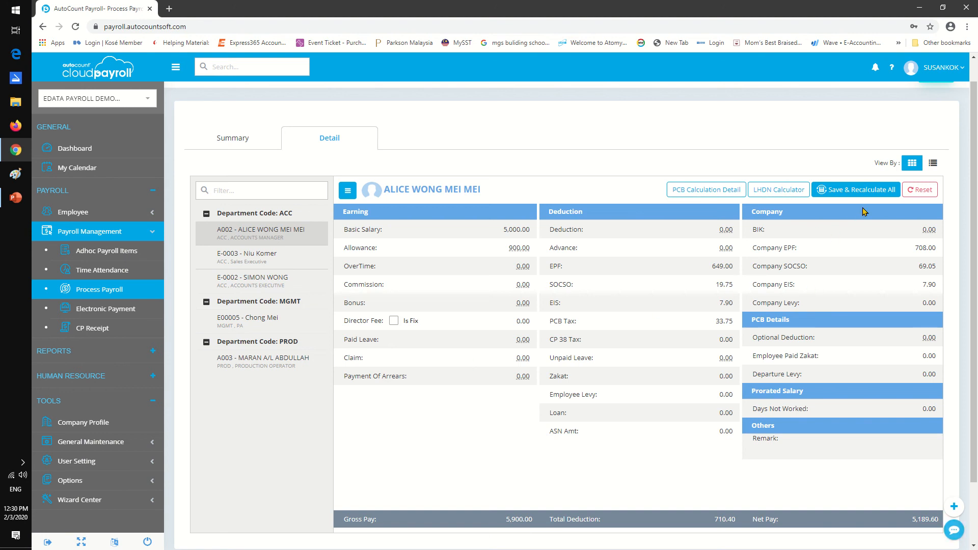
pyautogui.click(850, 190)
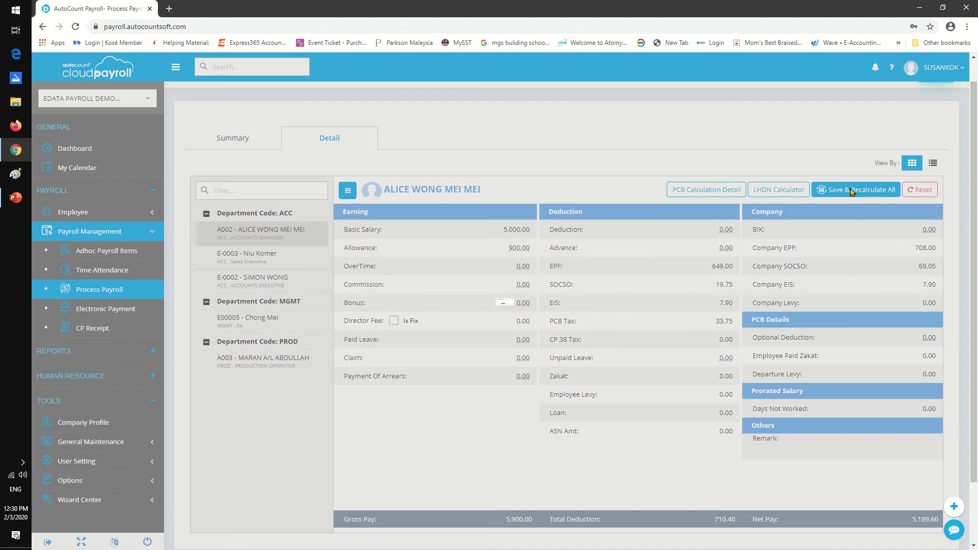
pyautogui.click(478, 329)
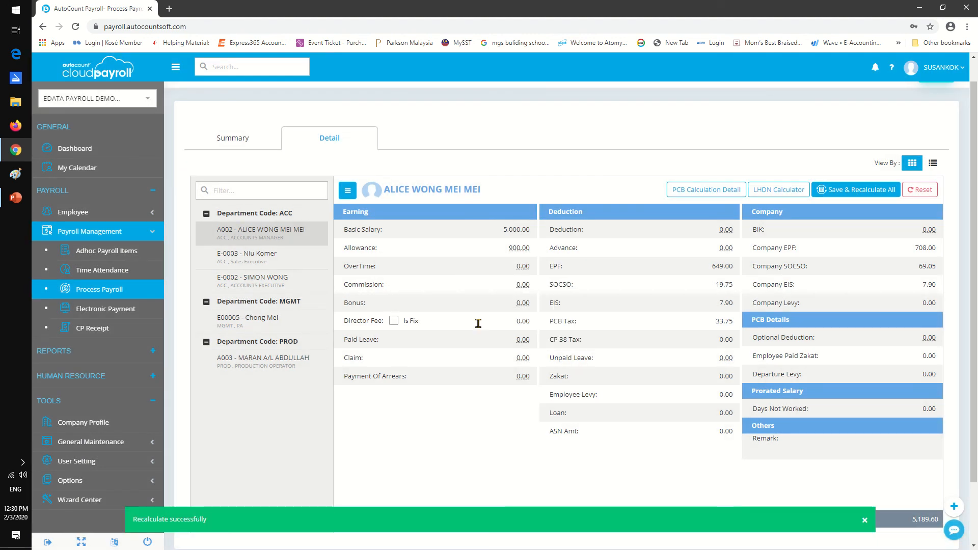
# Commit the recalculated December 2019 payroll for all employees from its summary.
pyautogui.click(246, 142)
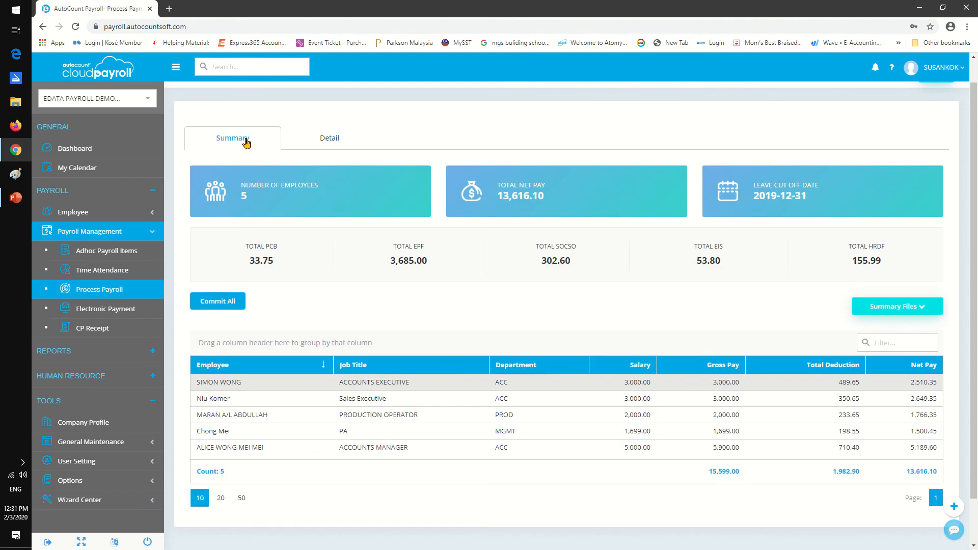
pyautogui.click(229, 301)
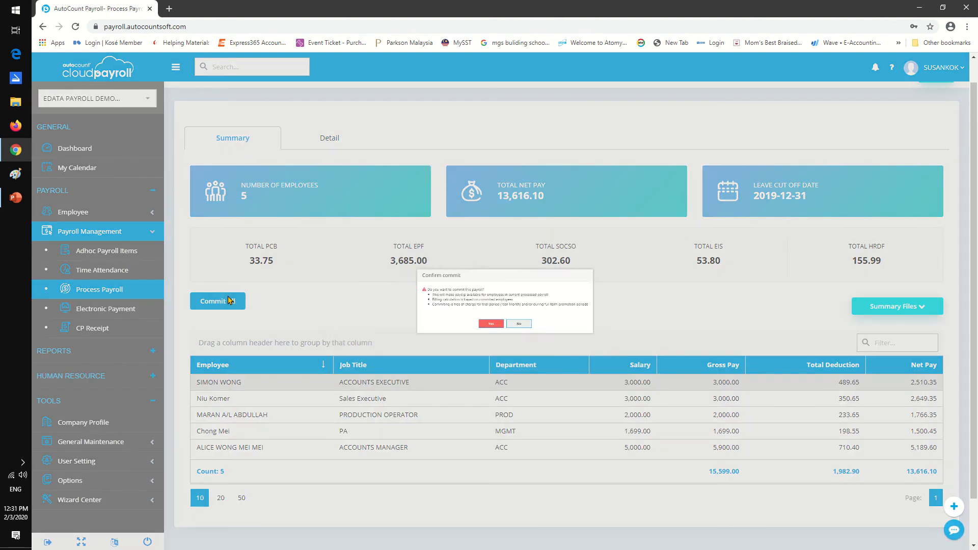
pyautogui.click(468, 345)
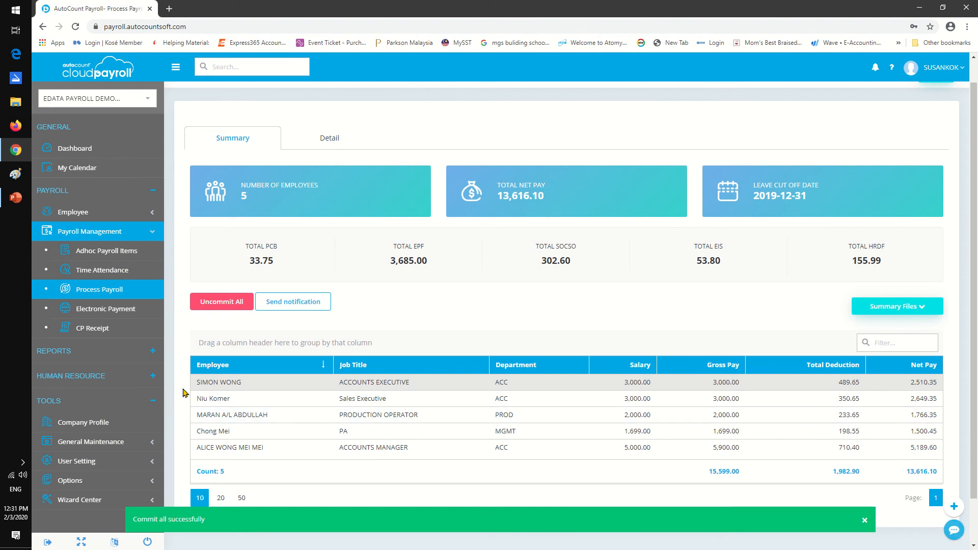
pyautogui.scroll(-1, 428, 282)
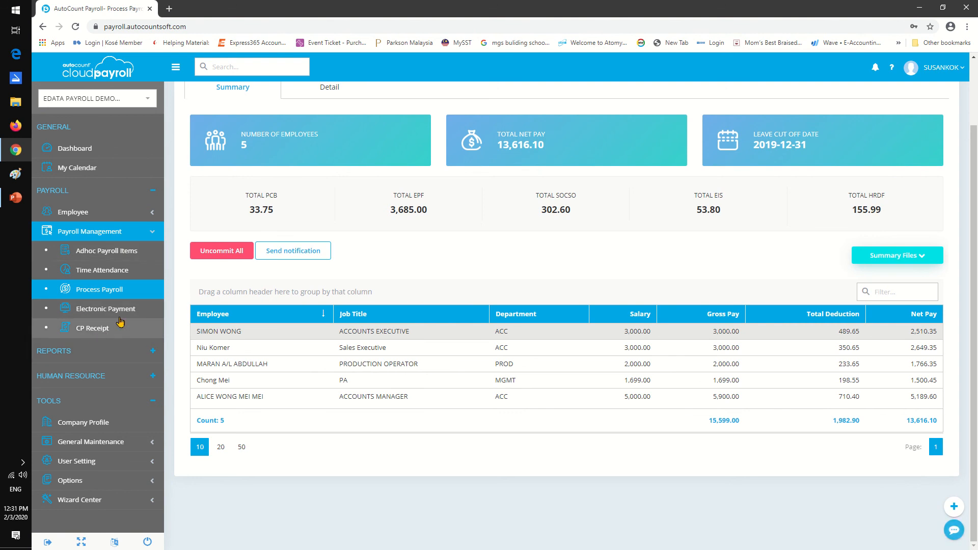
# Examine the Electronic Payment files and the bank choices for EPF (Borang A), and open the CP Receipt page.
pyautogui.click(98, 310)
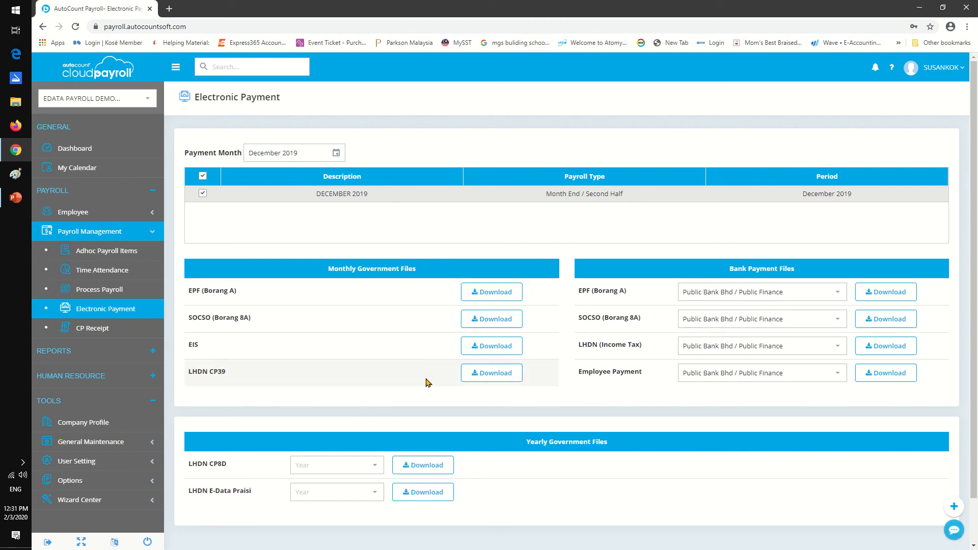
pyautogui.click(837, 295)
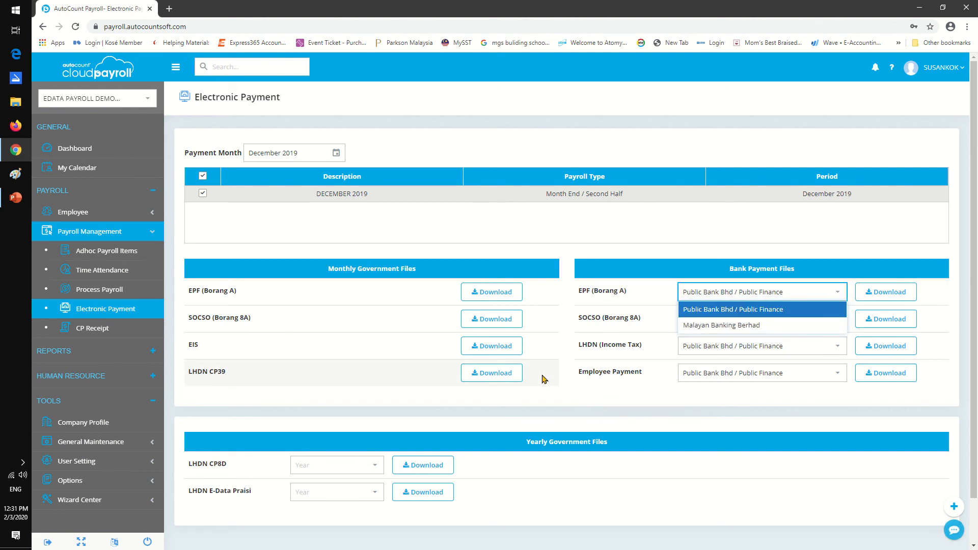
pyautogui.click(567, 386)
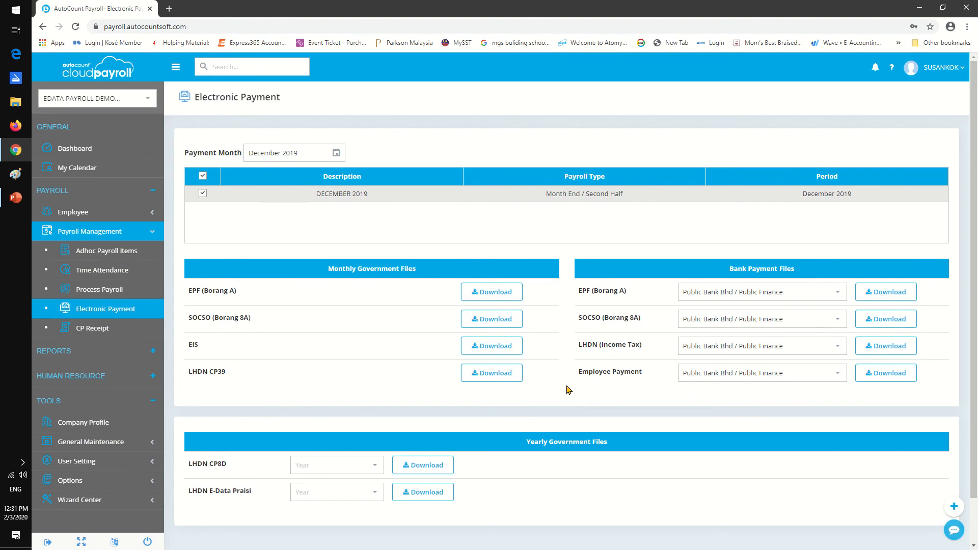
pyautogui.scroll(-1, 568, 390)
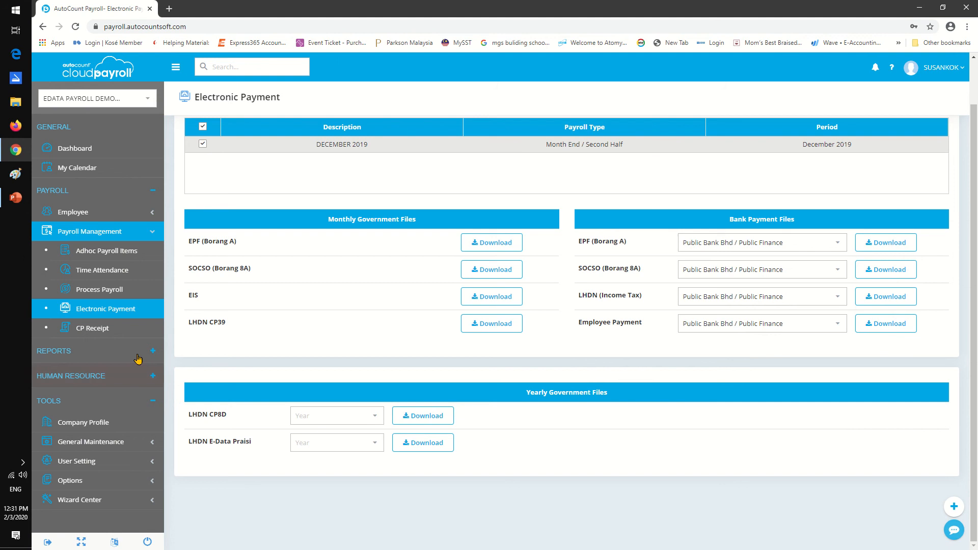
pyautogui.click(96, 328)
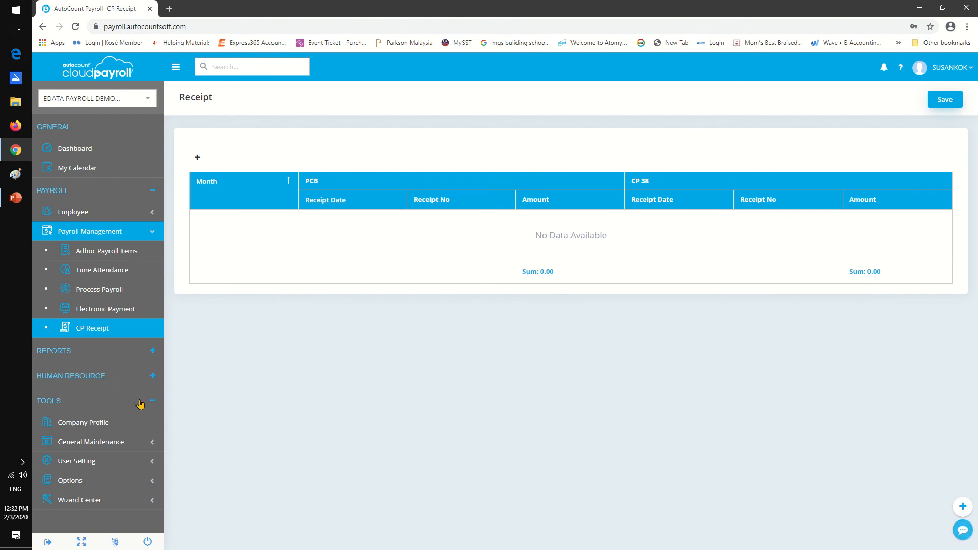
# Open the management Payroll Report and preview the Payroll Summary report.
pyautogui.click(96, 346)
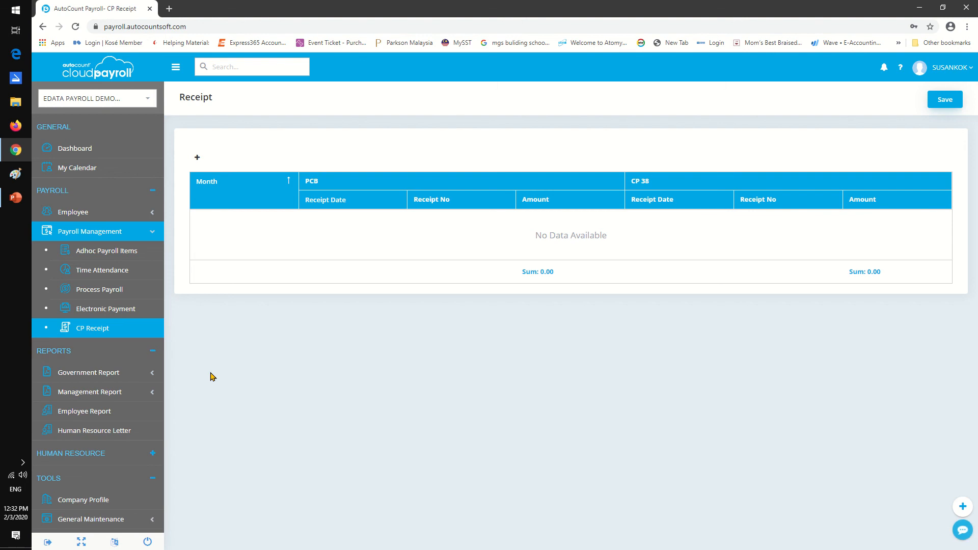
pyautogui.click(113, 392)
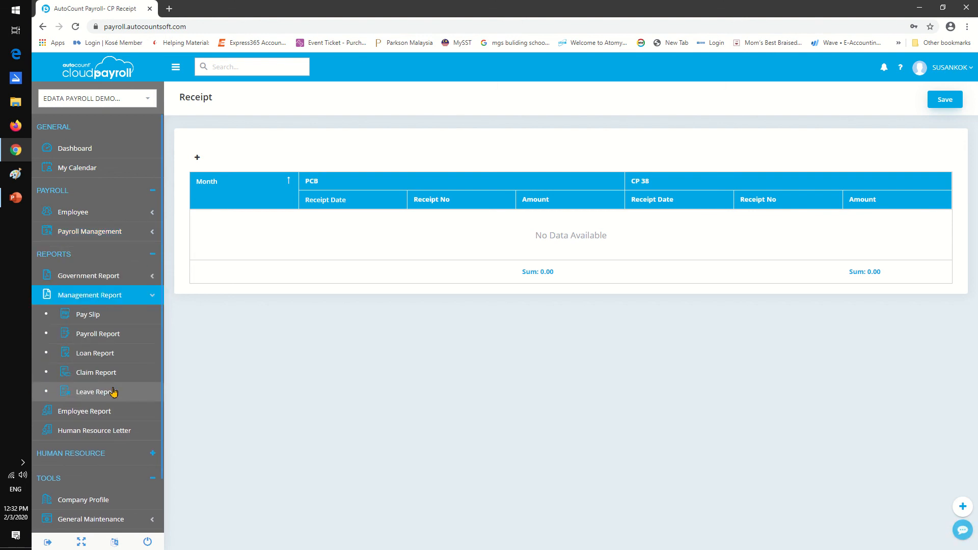
pyautogui.click(110, 334)
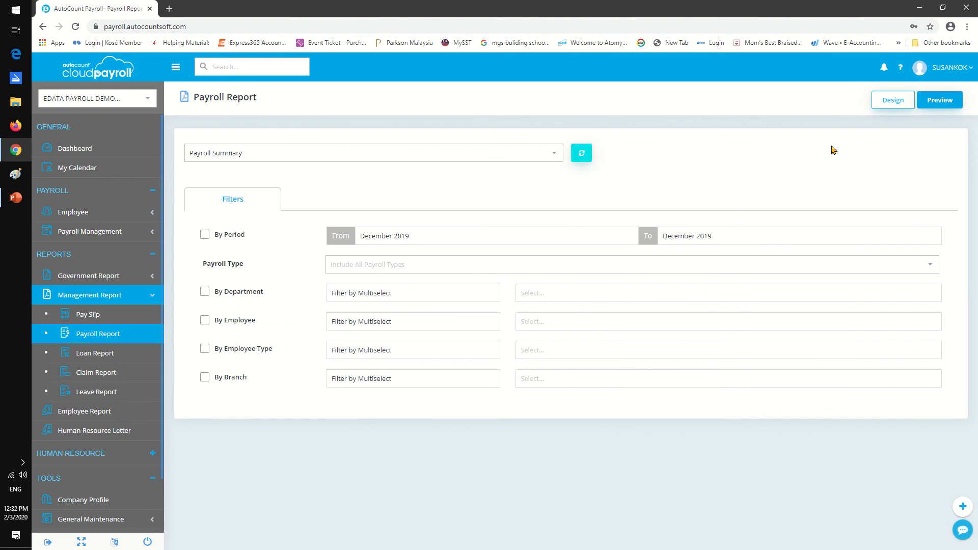
pyautogui.click(937, 101)
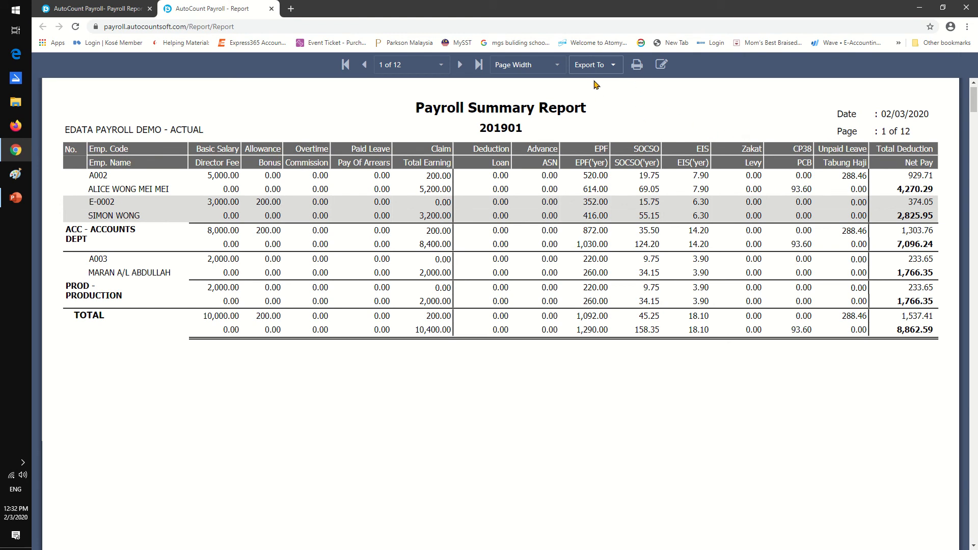
# Preview the Yearly Payroll Summary Report for 2019 in place of the Payroll Summary, and close the preview.
pyautogui.click(272, 8)
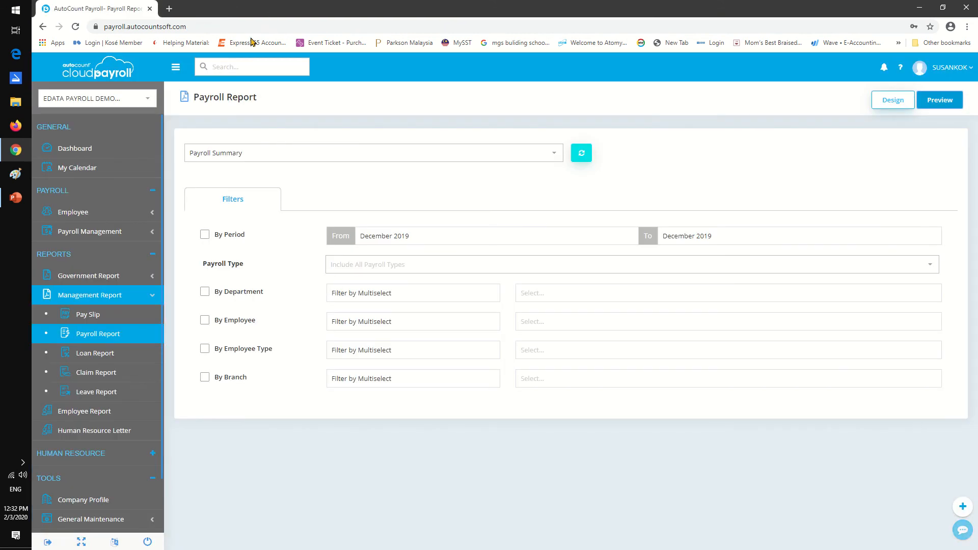
pyautogui.click(557, 153)
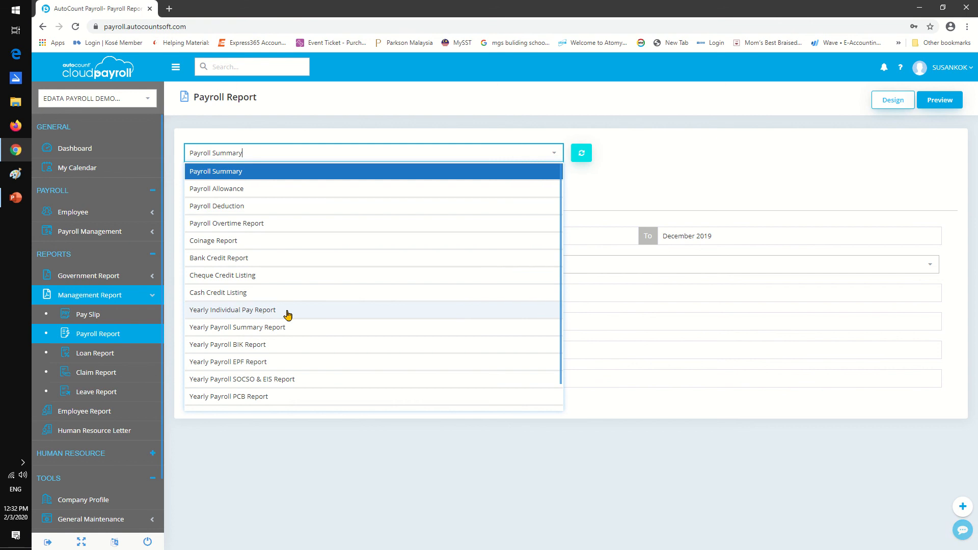
pyautogui.click(308, 327)
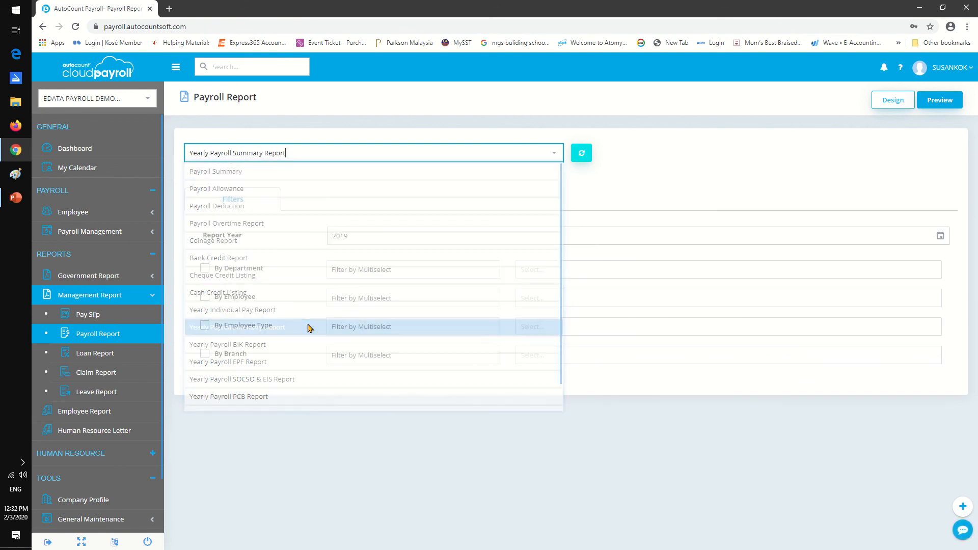
pyautogui.click(944, 102)
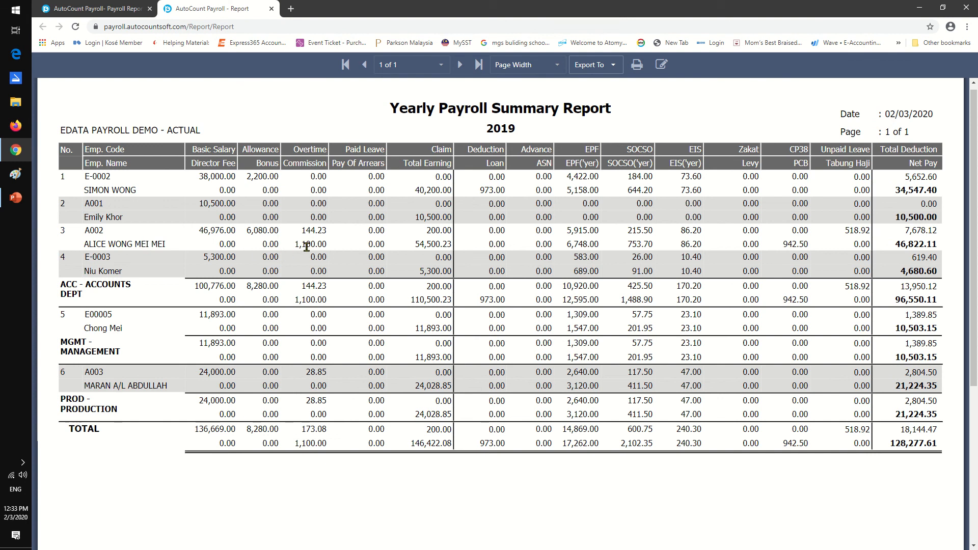
pyautogui.click(271, 9)
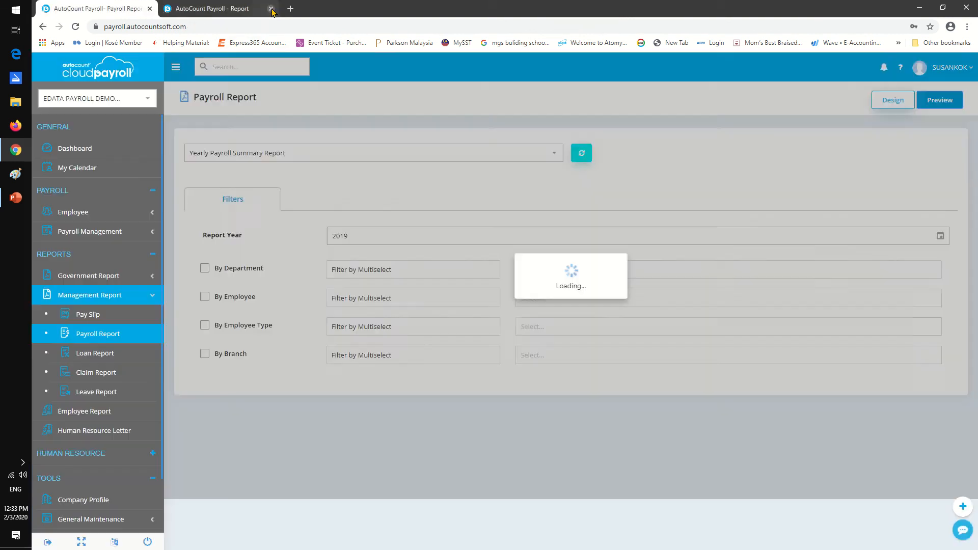
# Preview the Yearly Individual Pay Report for 2019, look through its first page, and return to the choice of payroll reports.
pyautogui.click(554, 153)
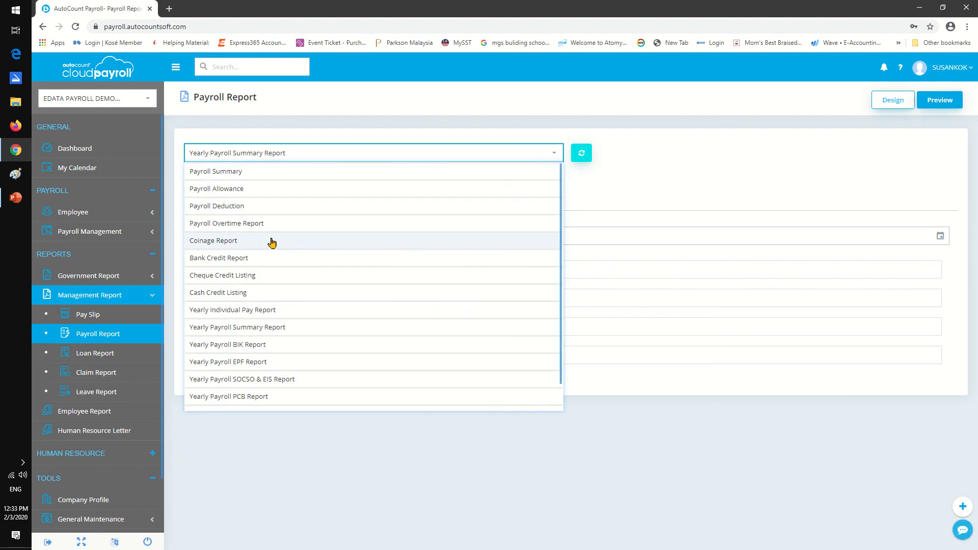
pyautogui.click(267, 310)
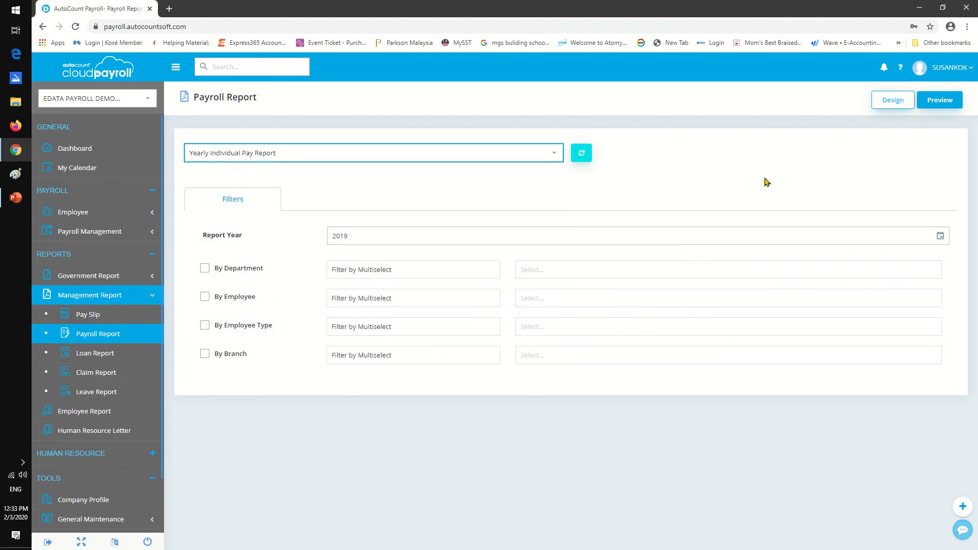
pyautogui.click(937, 100)
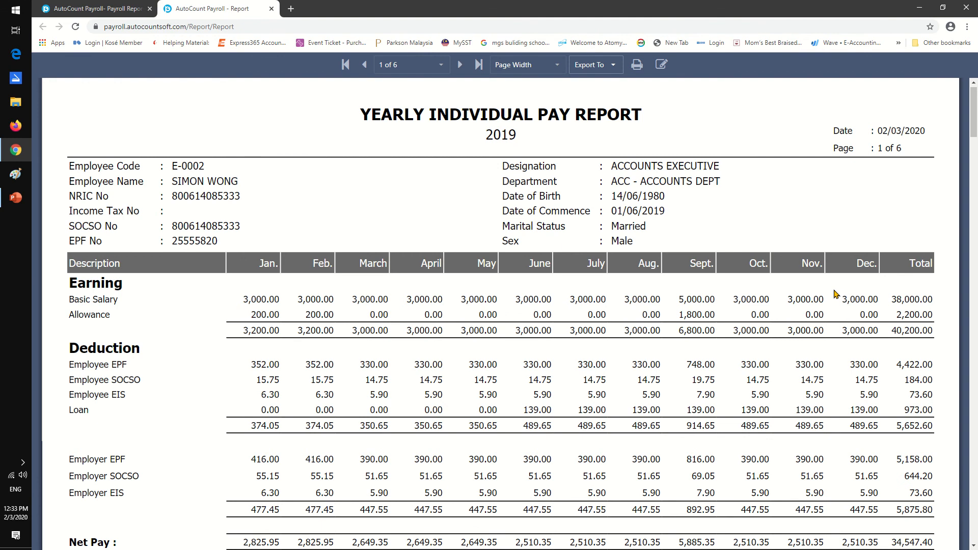
pyautogui.scroll(-3, 579, 283)
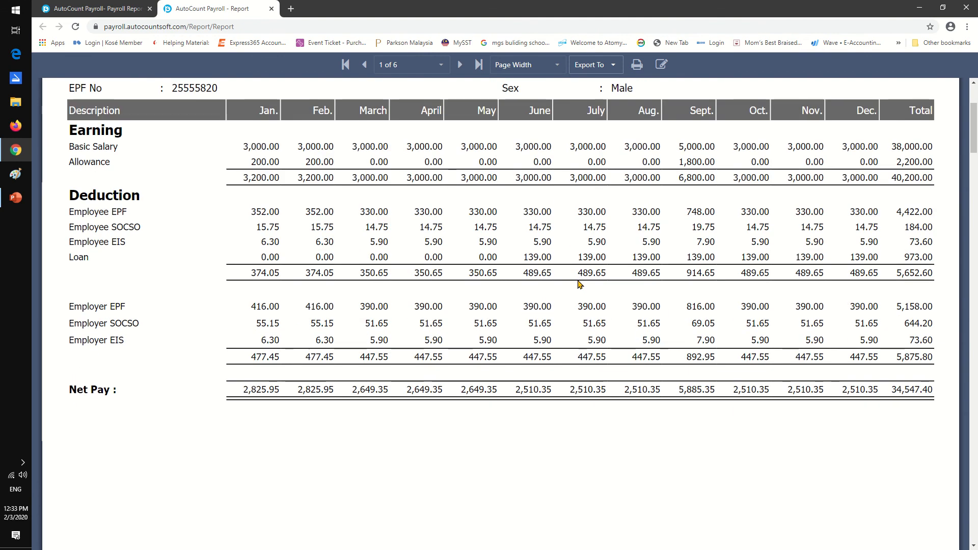
pyautogui.scroll(3, 579, 284)
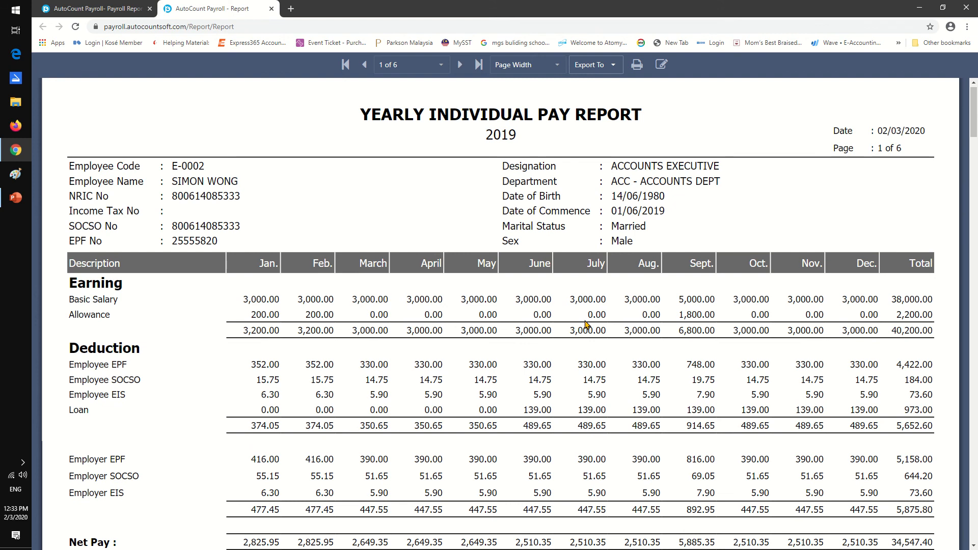
pyautogui.click(271, 9)
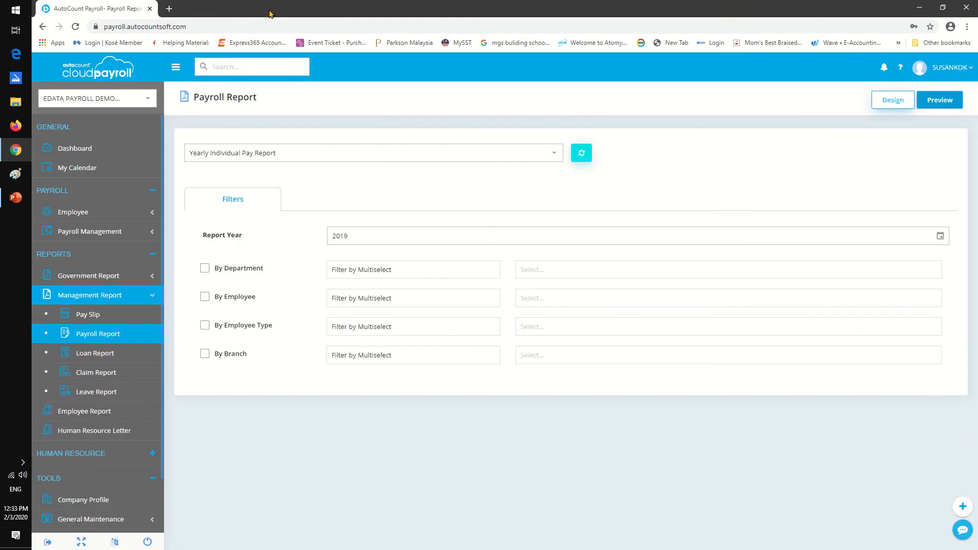
pyautogui.click(558, 153)
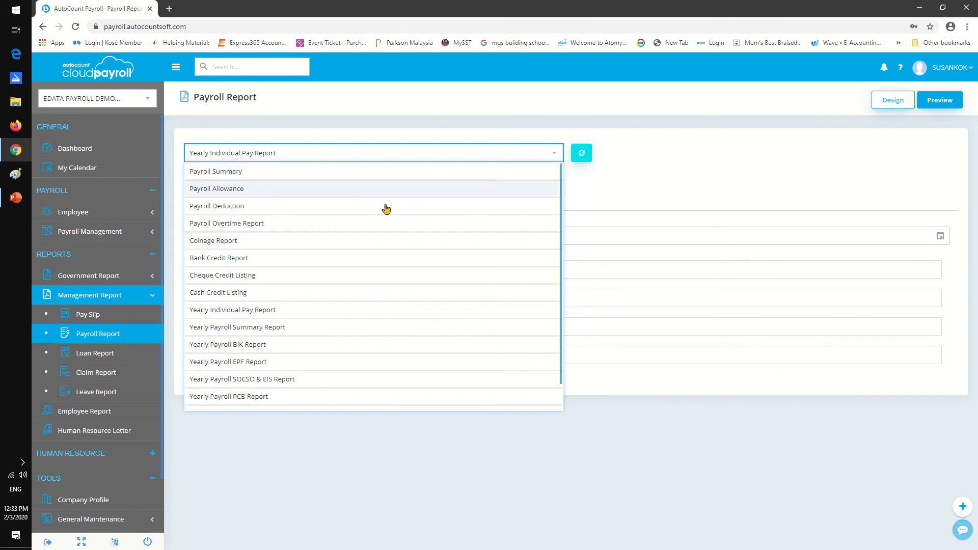
# Open the Pay Slip reports and preview the December 2019 pay slips in the PaySlip - B4 format, examining their current-month and year-to-date sections.
pyautogui.click(106, 313)
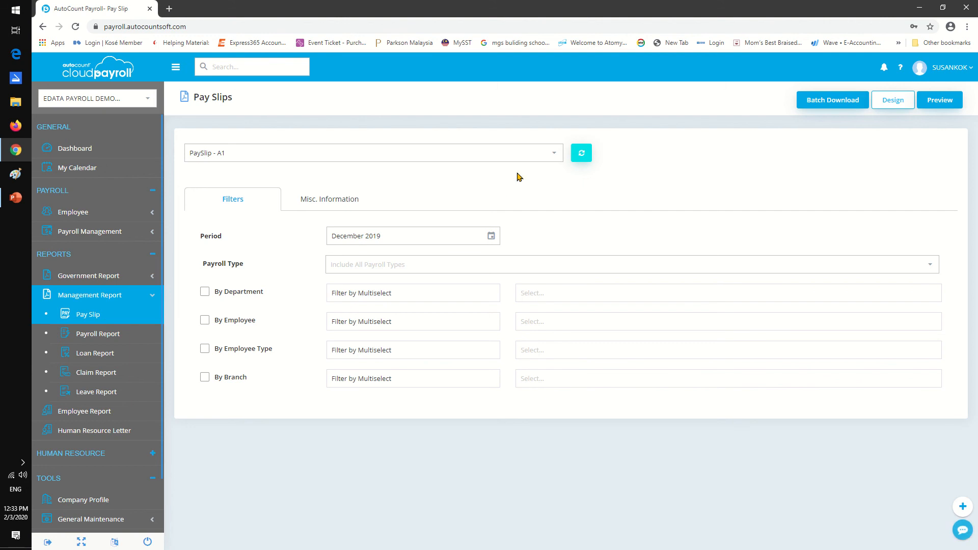
pyautogui.click(554, 155)
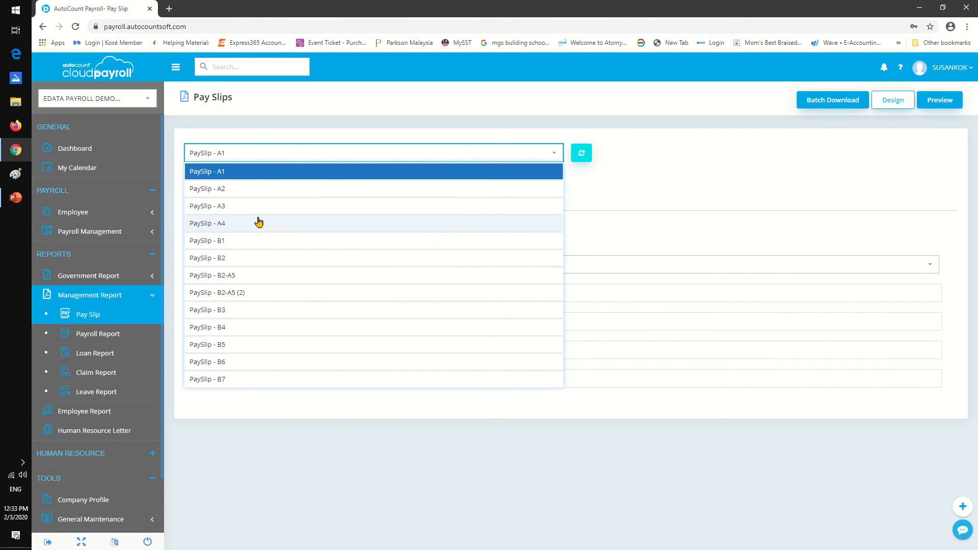
pyautogui.click(258, 327)
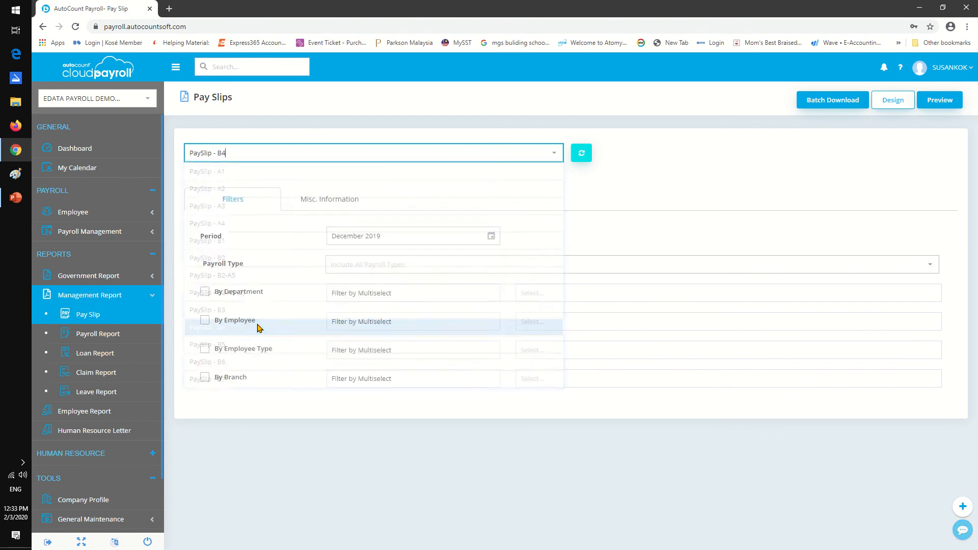
pyautogui.click(941, 100)
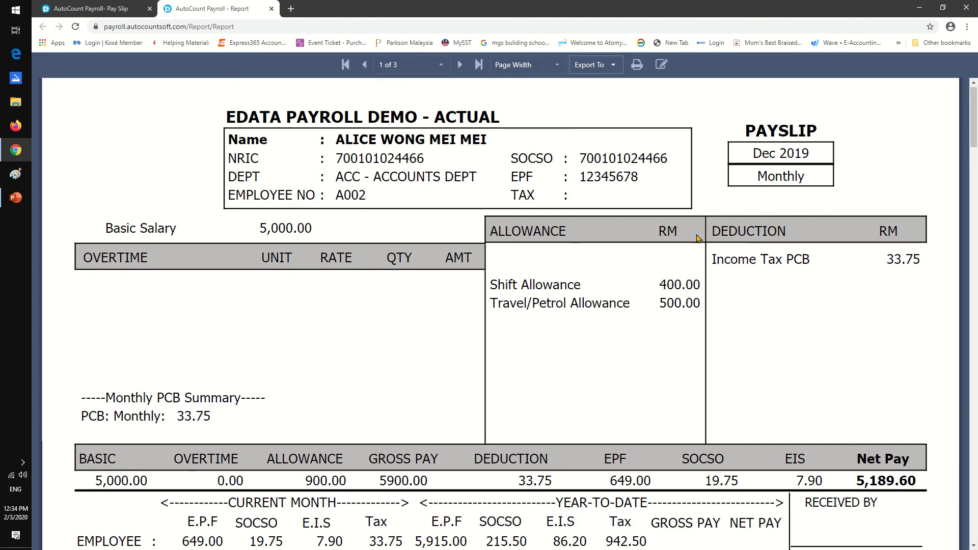
pyautogui.scroll(-2, 703, 255)
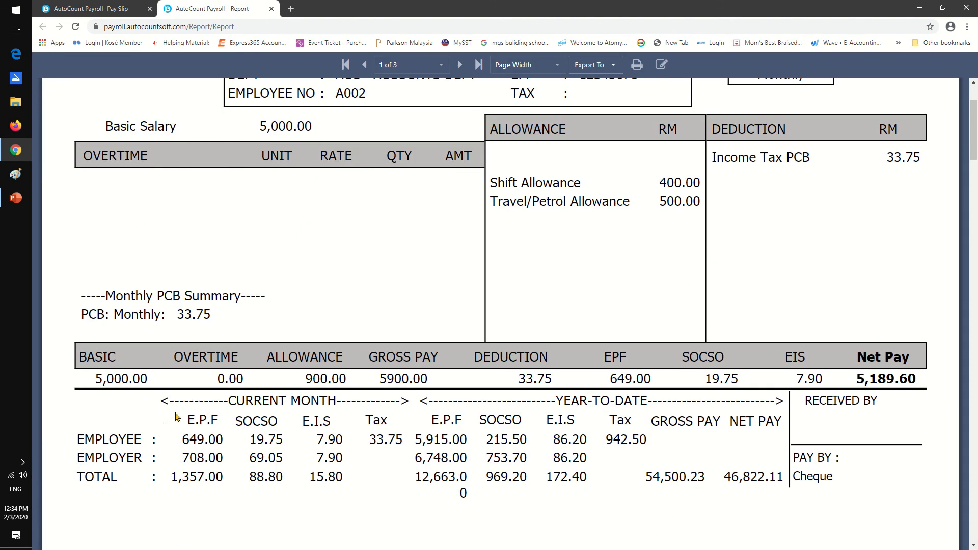
pyautogui.scroll(1, 752, 402)
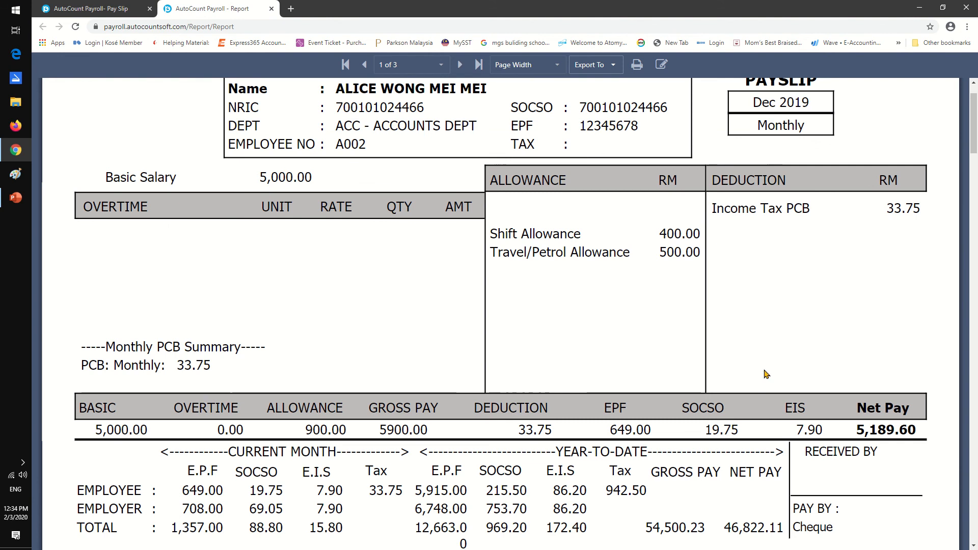
pyautogui.scroll(-3, 642, 337)
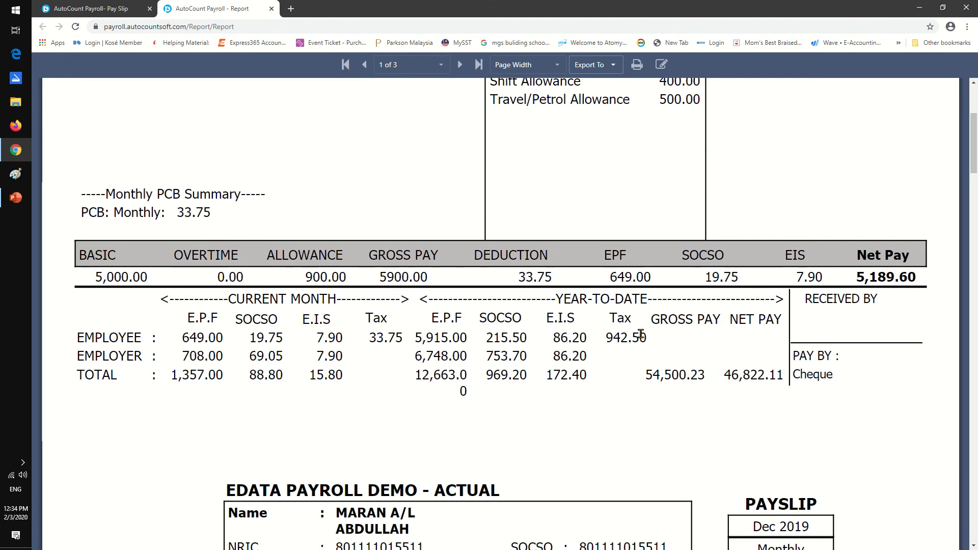
pyautogui.scroll(-3, 641, 334)
pyautogui.scroll(3, 641, 336)
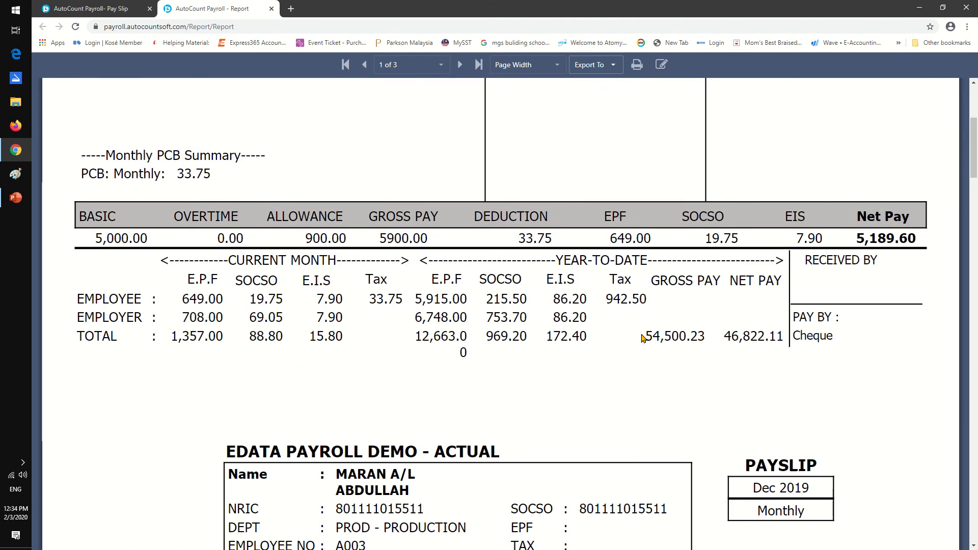
pyautogui.scroll(4, 641, 334)
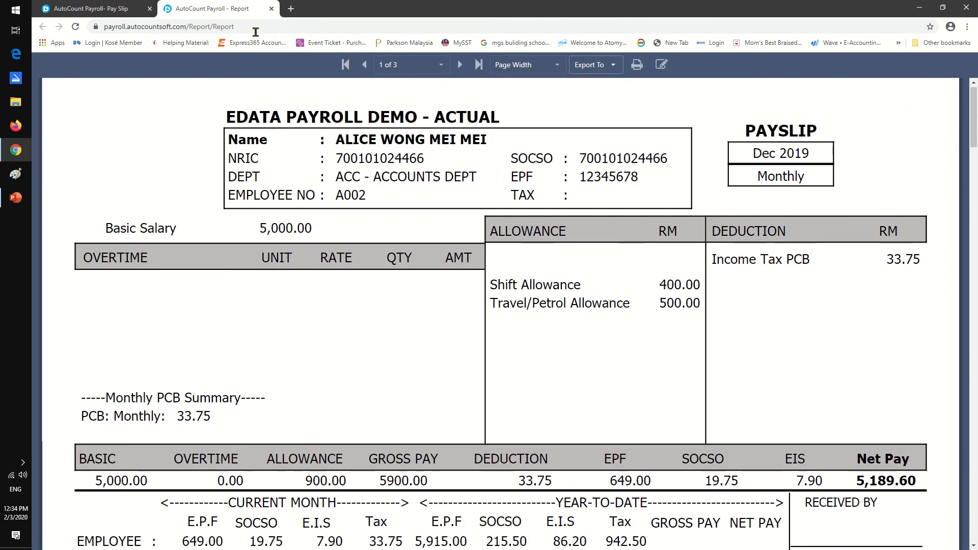
pyautogui.click(270, 8)
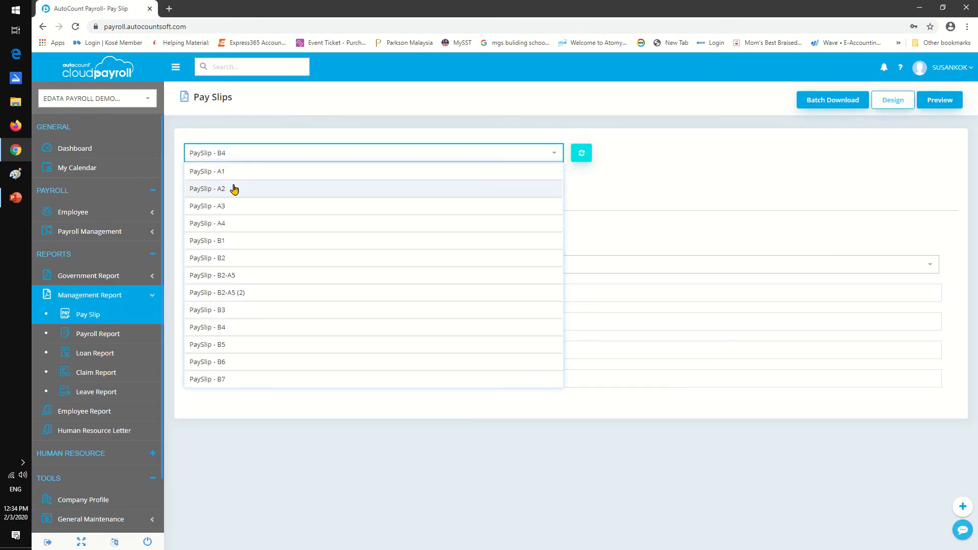
# Preview the December 2019 pay slips in the PaySlip - A4 format, look through the layout, and close the preview.
pyautogui.click(249, 223)
pyautogui.click(939, 100)
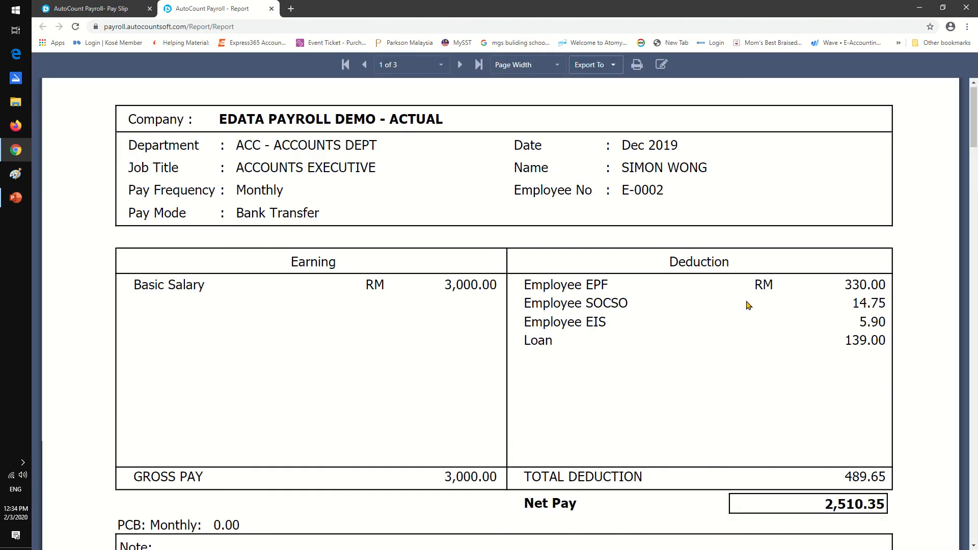
pyautogui.scroll(-3, 727, 335)
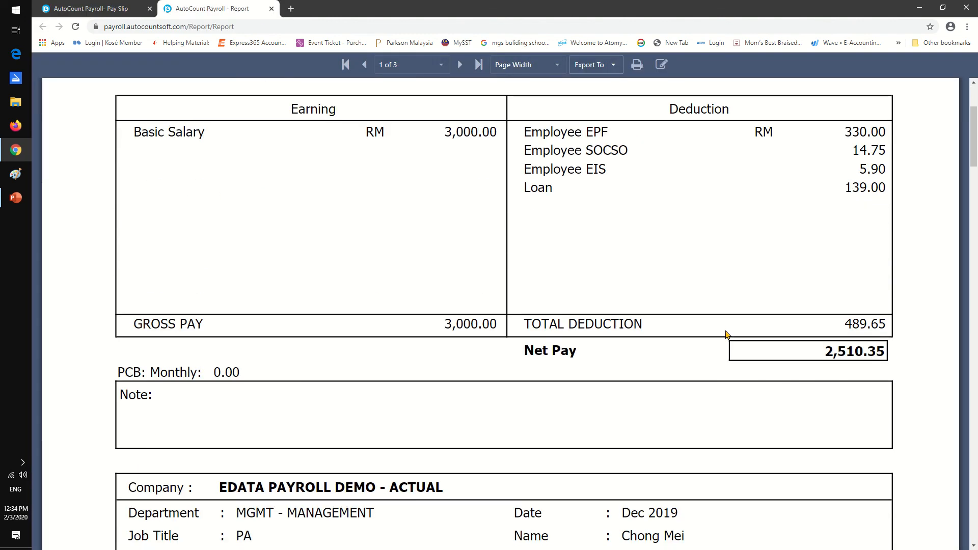
pyautogui.scroll(-7, 727, 335)
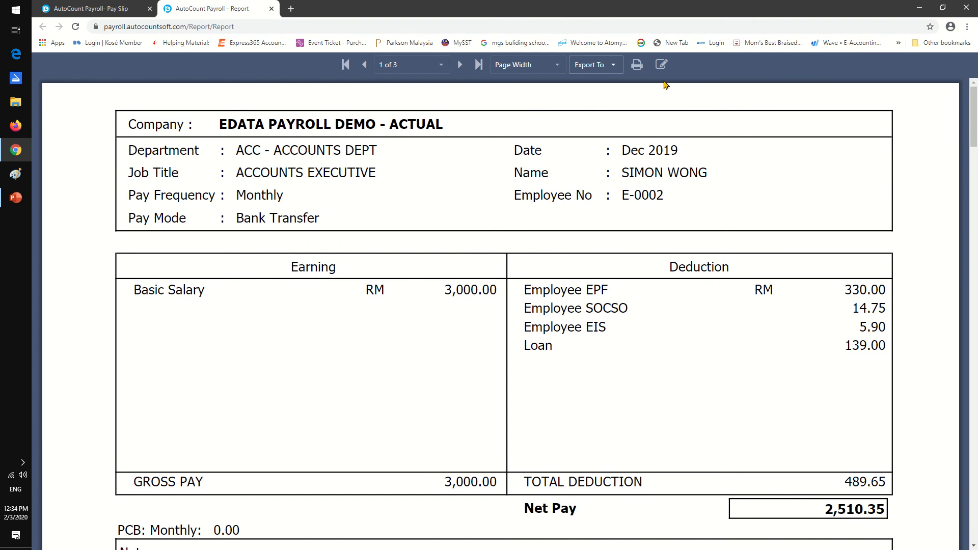
pyautogui.click(271, 9)
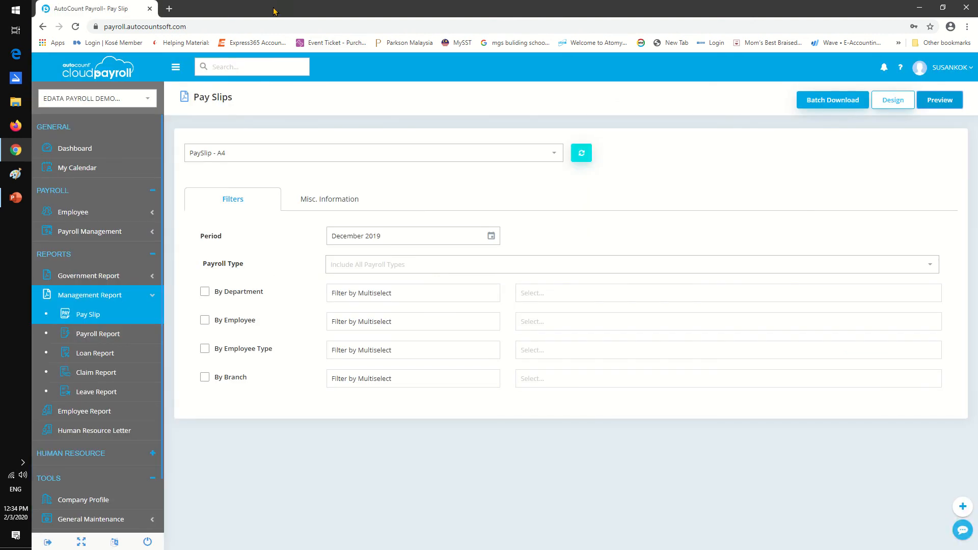
# Preview the December 2019 pay slips in the PaySlip - B2 format, close the preview, and review the available formats.
pyautogui.click(554, 155)
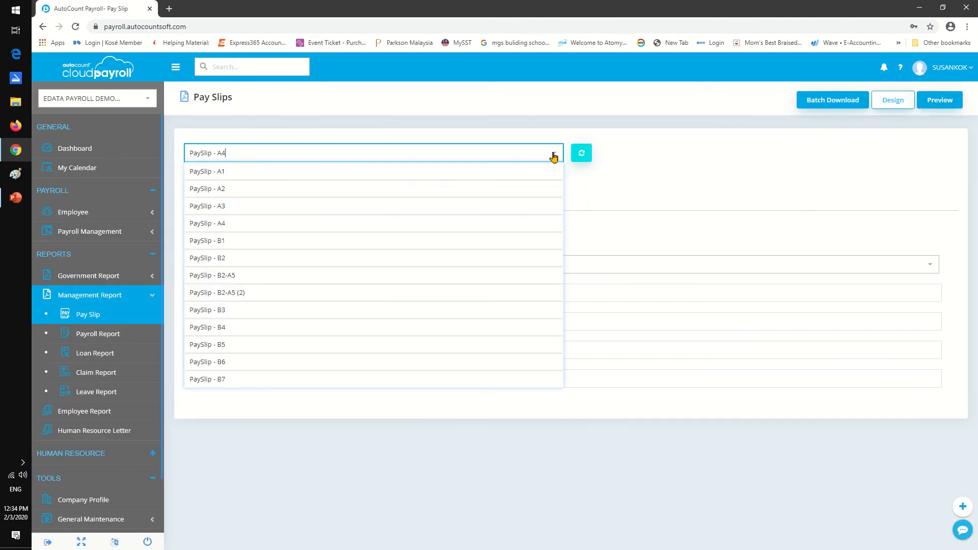
pyautogui.click(296, 261)
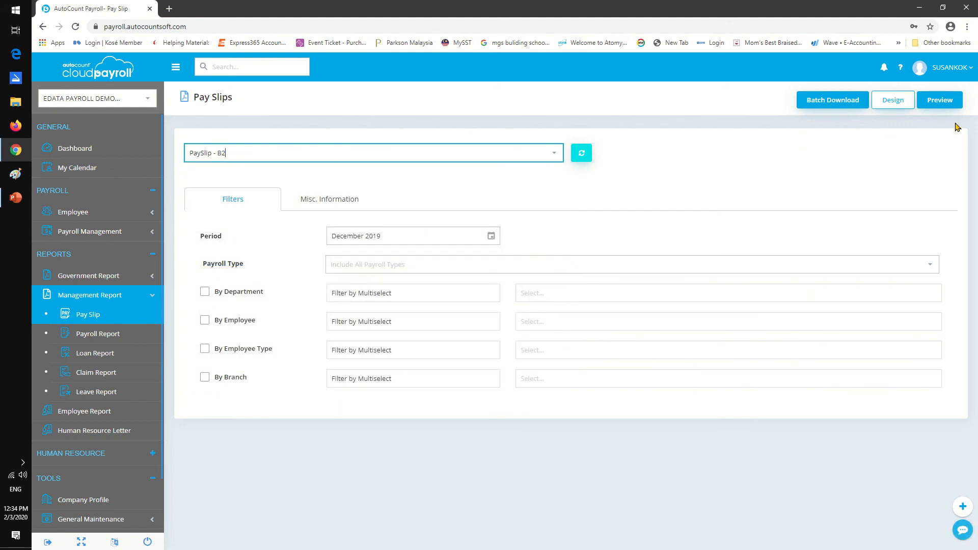
pyautogui.click(942, 100)
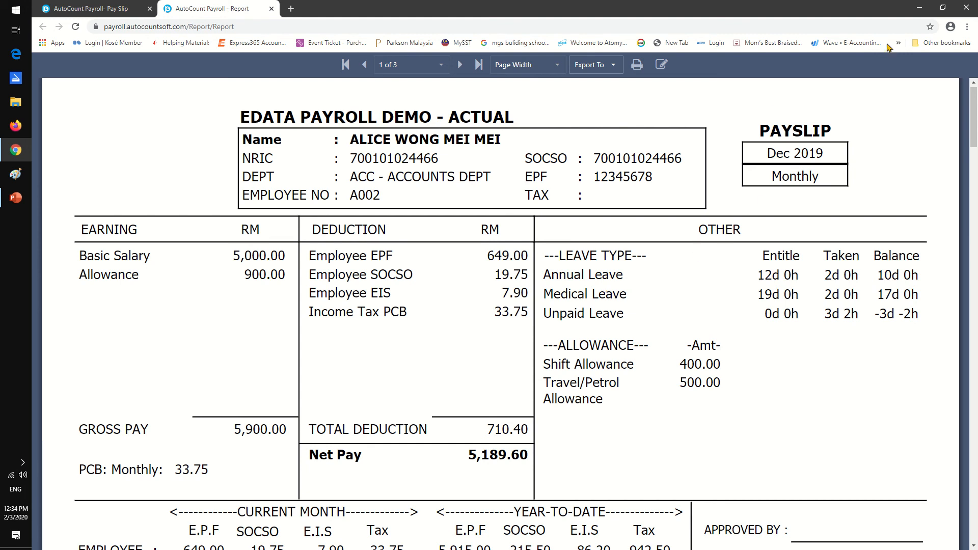
pyautogui.click(272, 8)
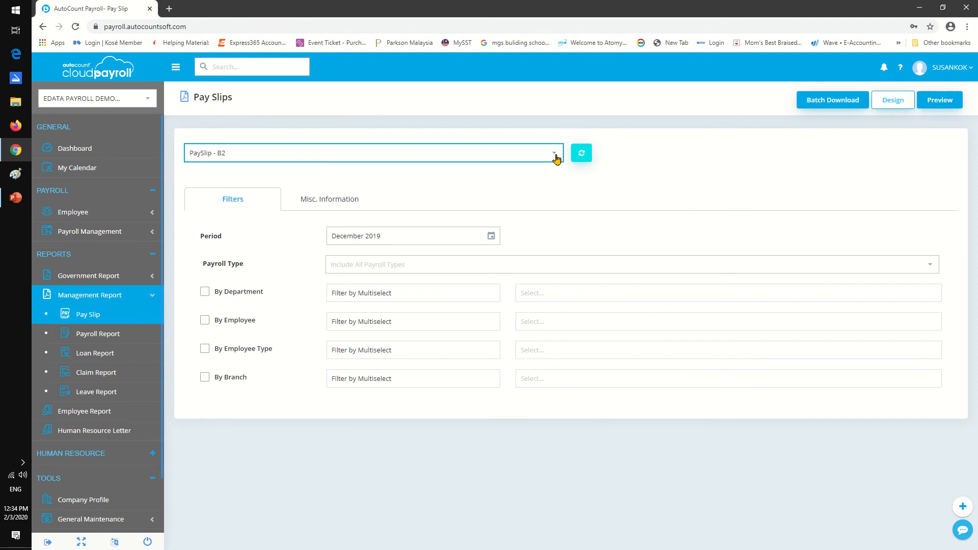
pyautogui.click(535, 151)
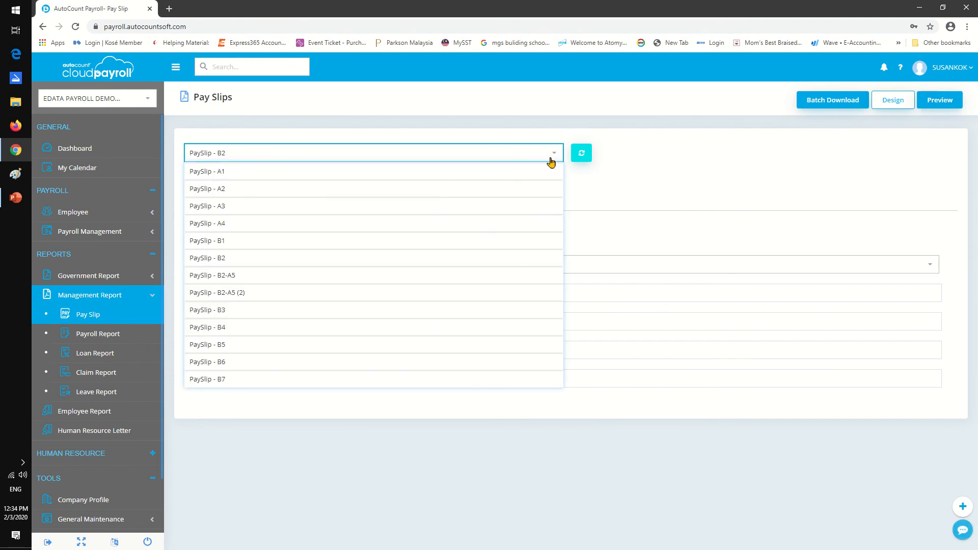
pyautogui.click(553, 156)
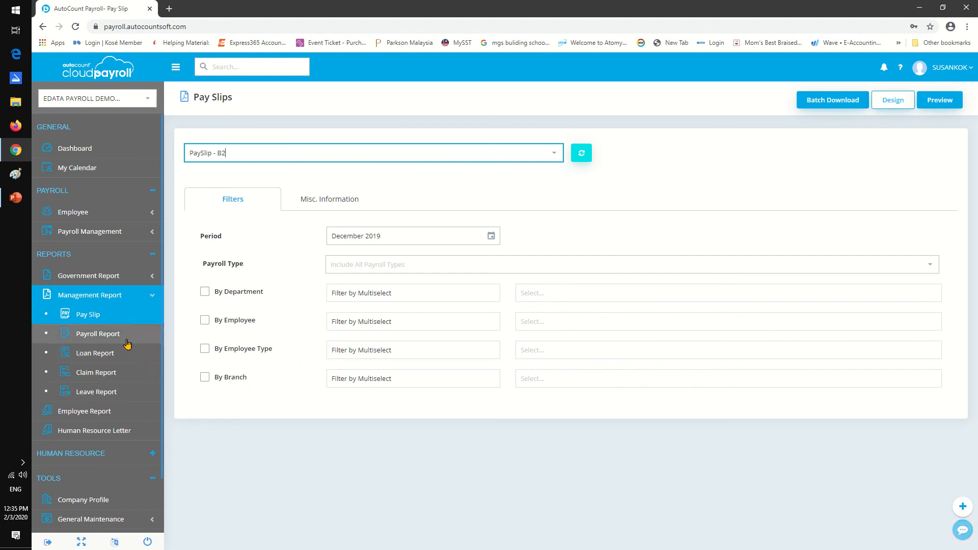
# Open the Claim Report, preview the Claim Request listing, and look through its claims to the end.
pyautogui.click(123, 372)
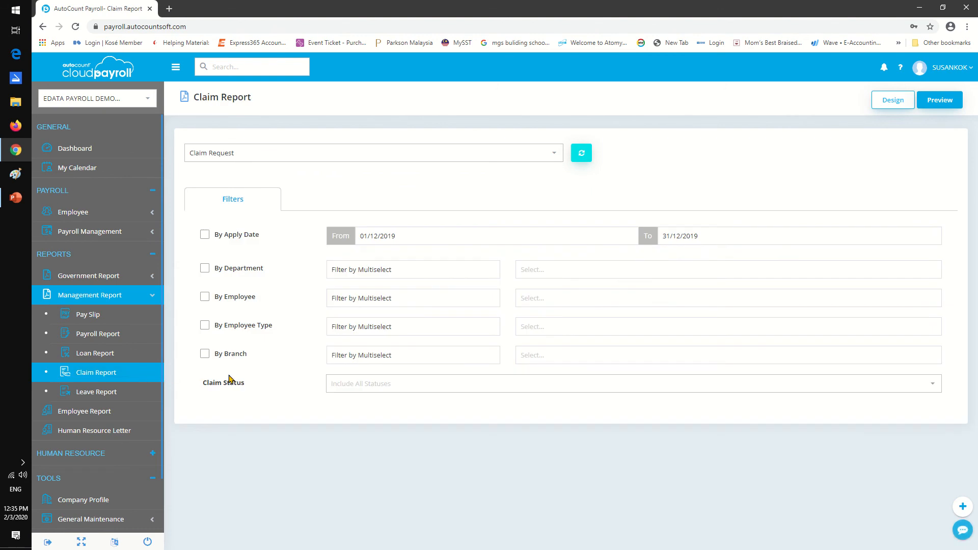
pyautogui.click(936, 101)
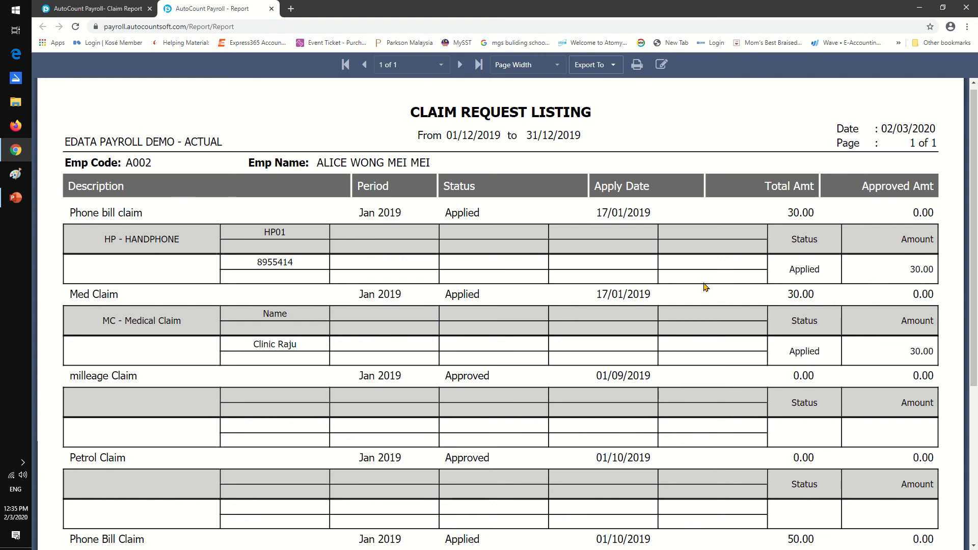
pyautogui.scroll(-1, 698, 319)
pyautogui.scroll(-4, 698, 318)
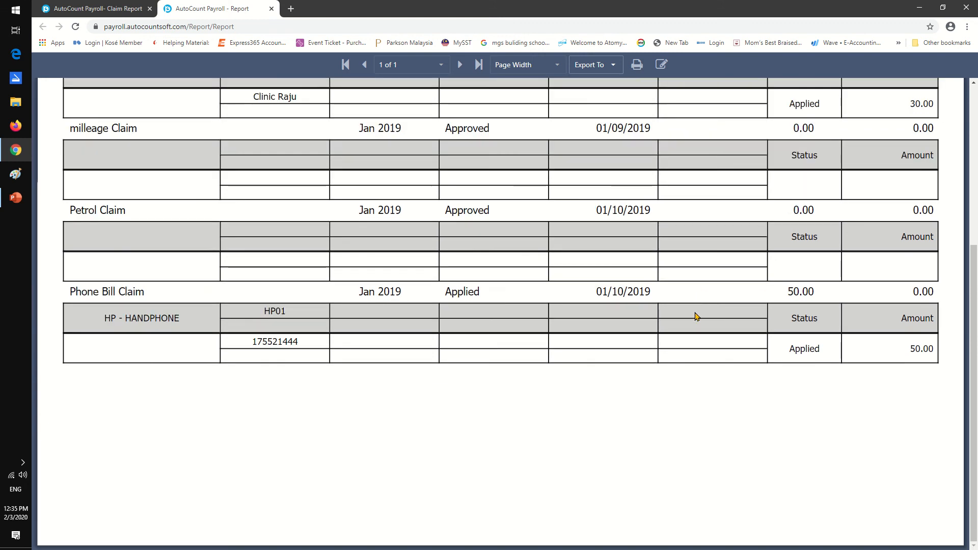
# Close the Claim Request listing preview and open the Leave Report.
pyautogui.scroll(5, 696, 317)
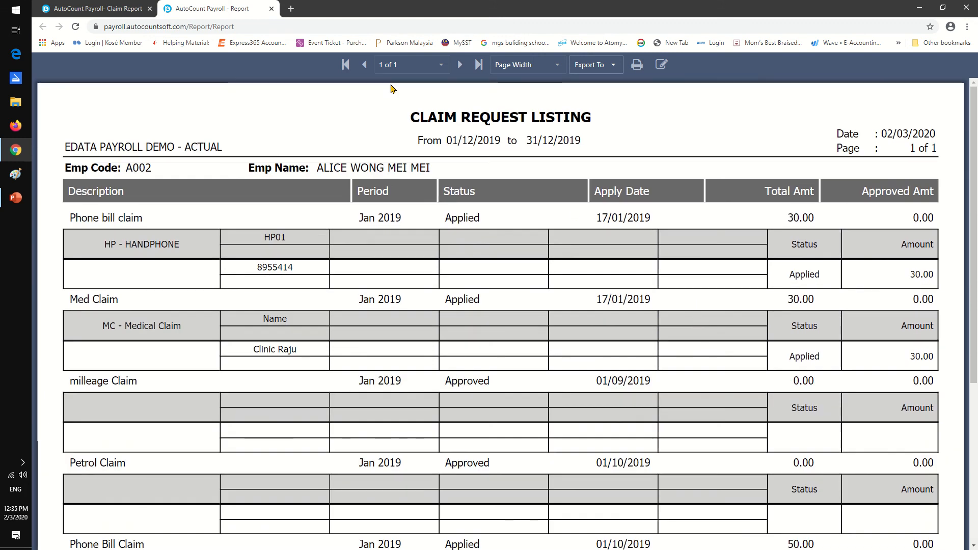
pyautogui.click(271, 9)
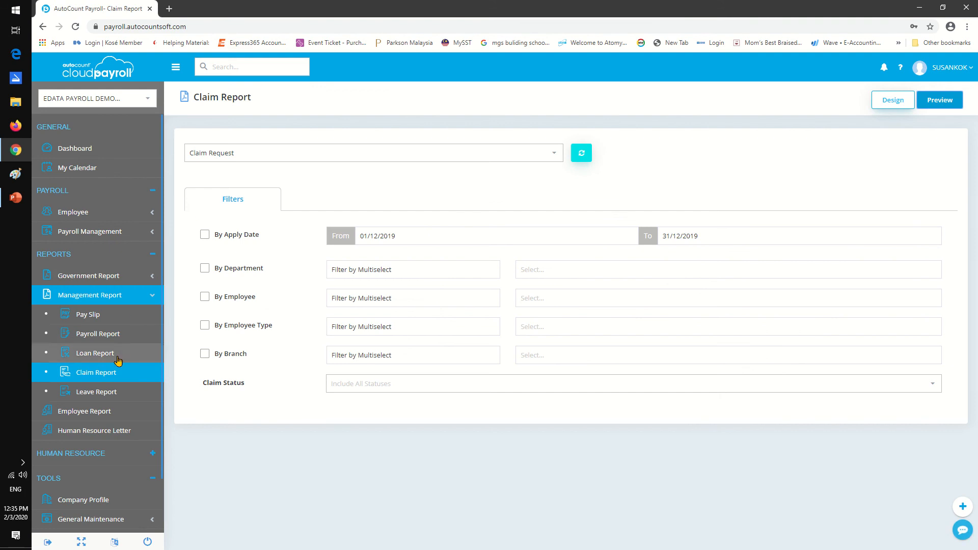
pyautogui.click(116, 390)
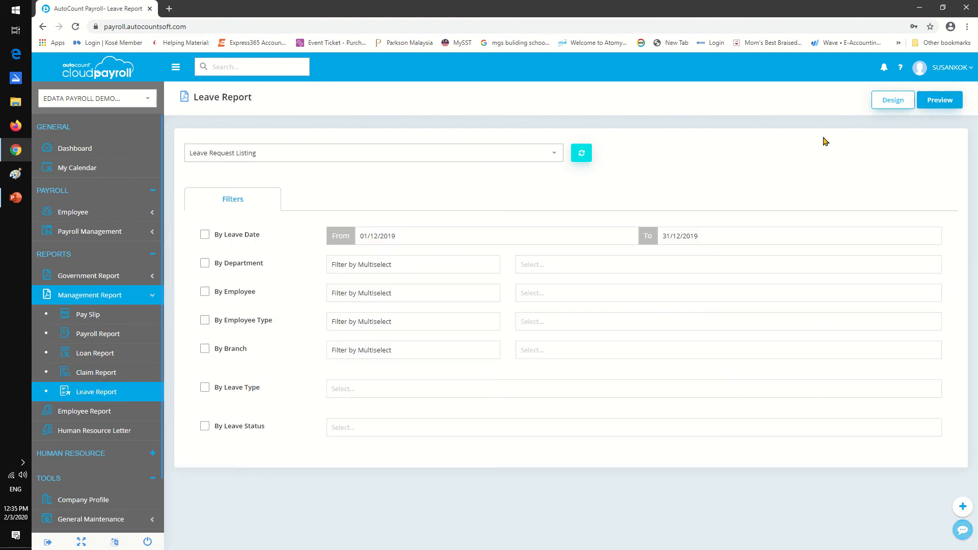
# Try to preview the Leave Request Listing with the By Employee filter enabled, and clear that filter.
pyautogui.click(940, 100)
pyautogui.click(206, 292)
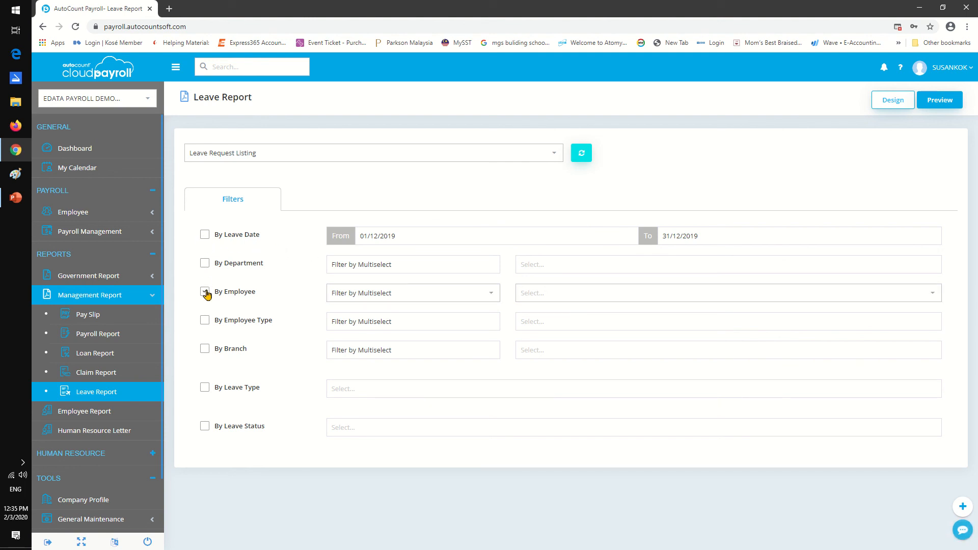
pyautogui.click(939, 101)
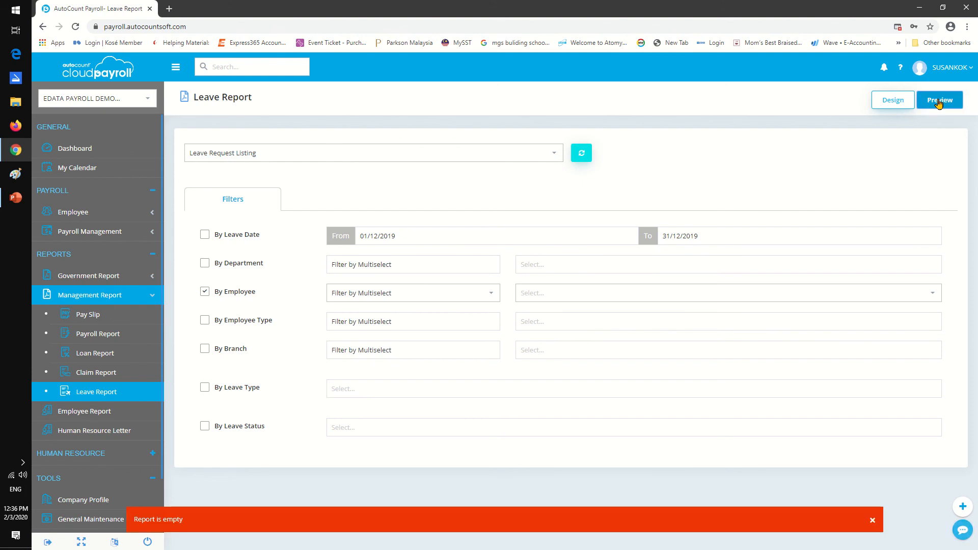
pyautogui.click(205, 294)
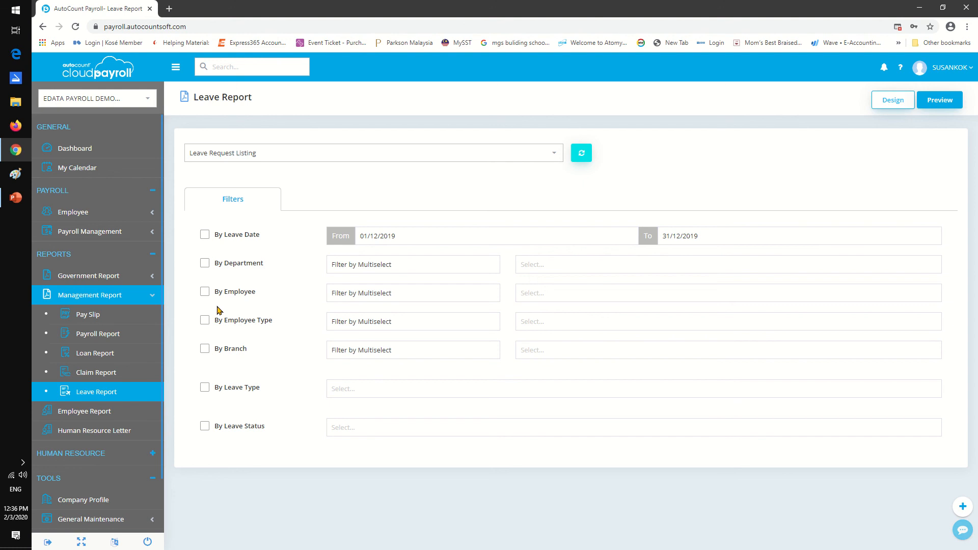
# Filter the Leave Request Listing by leave date from 01/01/2019 to 31/12/2019 and preview it.
pyautogui.click(205, 236)
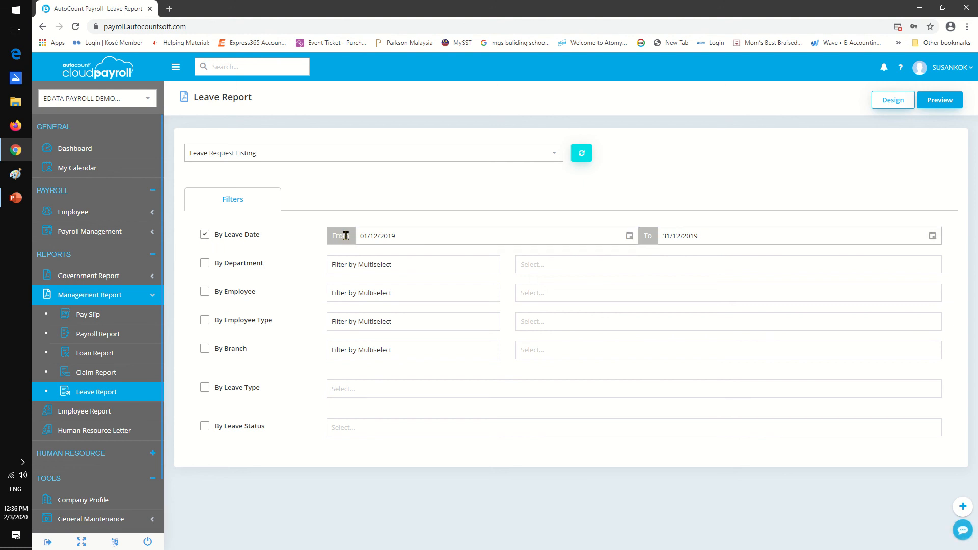
pyautogui.click(376, 235)
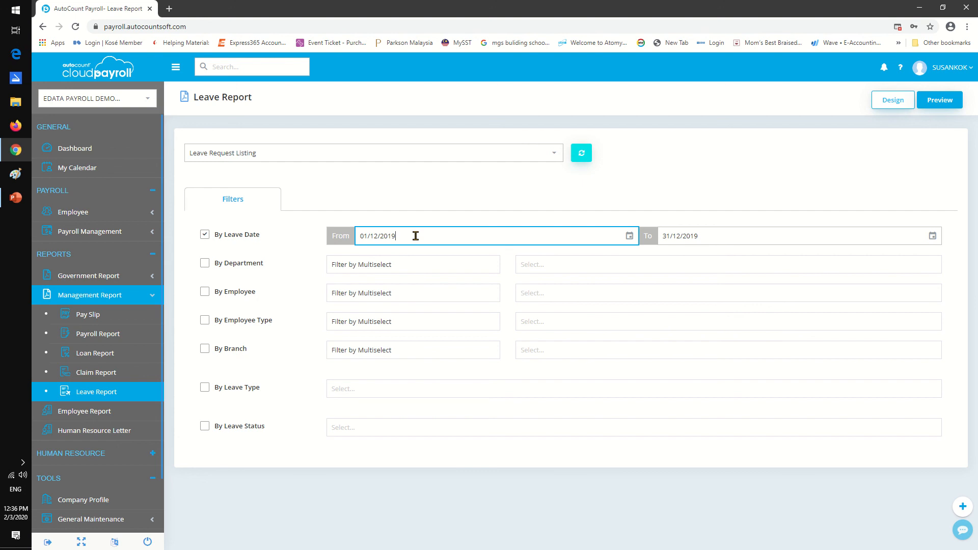
pyautogui.moveTo(415, 234); pyautogui.dragTo(346, 236)
pyautogui.write('01/01/2019')
pyautogui.click(939, 101)
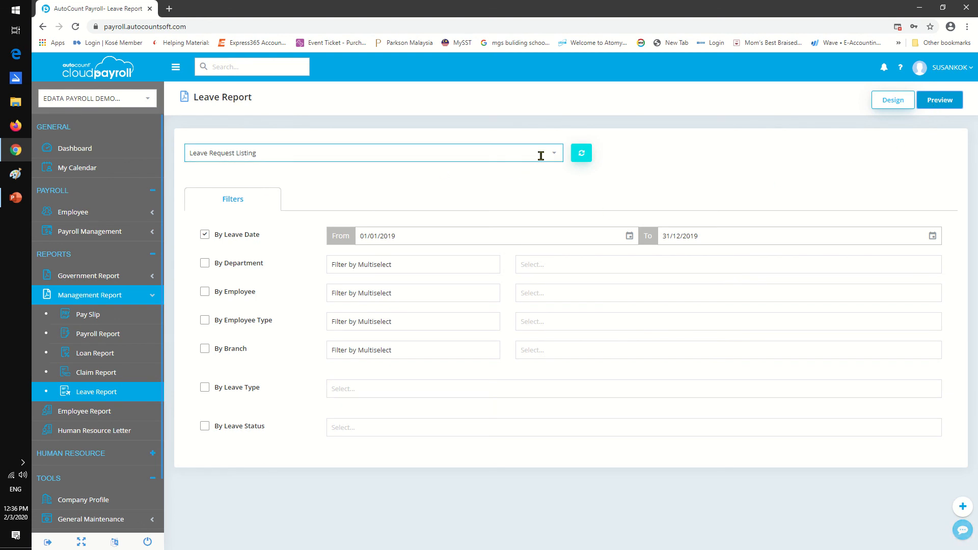
# Preview the Leave Balance Report for December 2019, close the preview, and review the available leave reports.
pyautogui.click(560, 158)
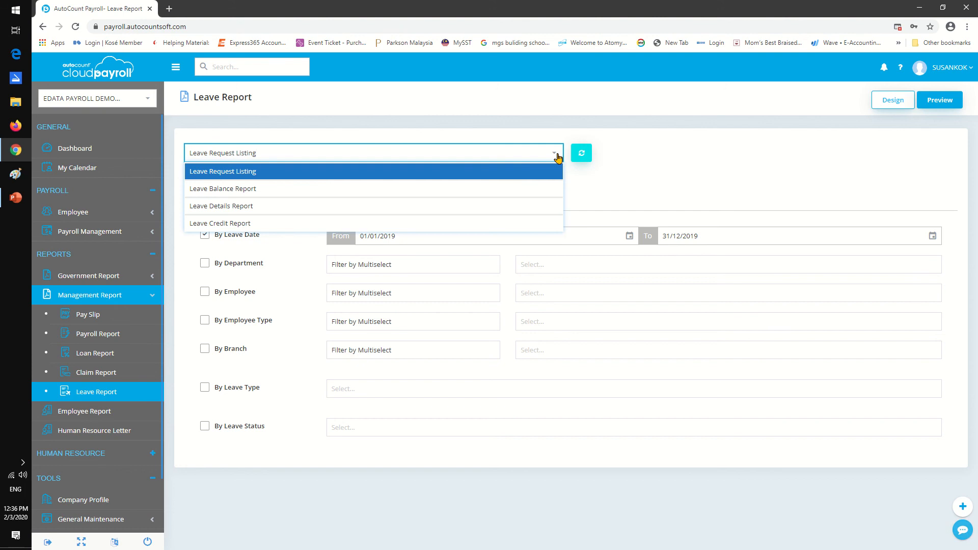
pyautogui.click(259, 189)
pyautogui.click(940, 100)
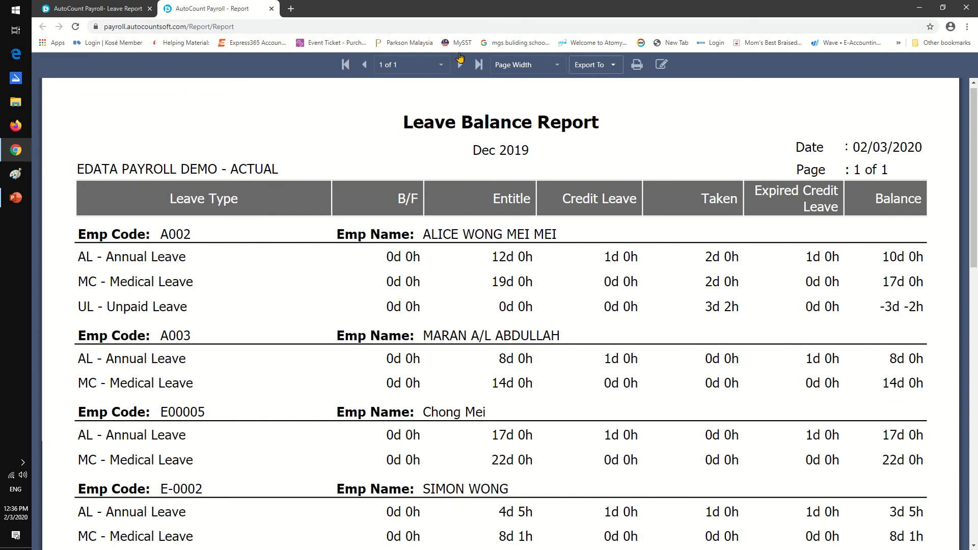
pyautogui.click(272, 9)
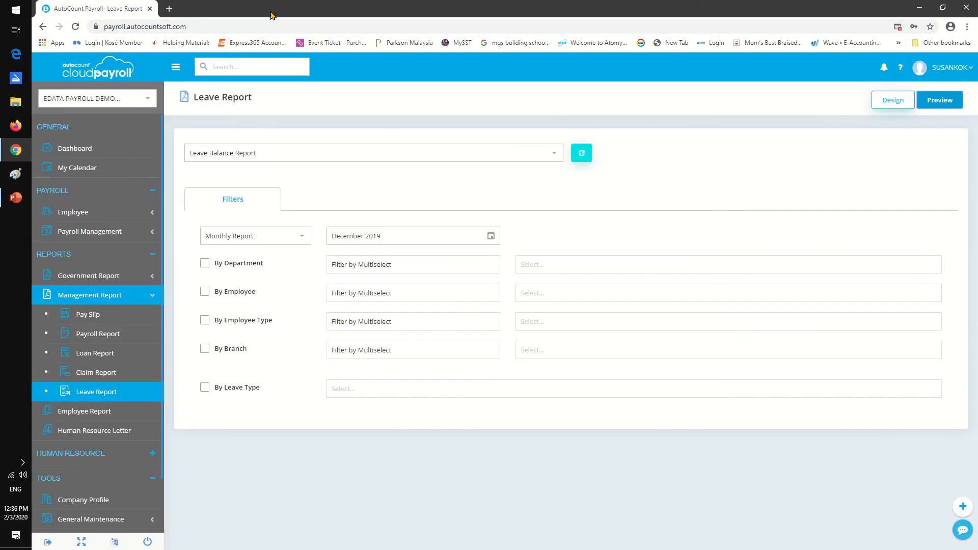
pyautogui.click(558, 158)
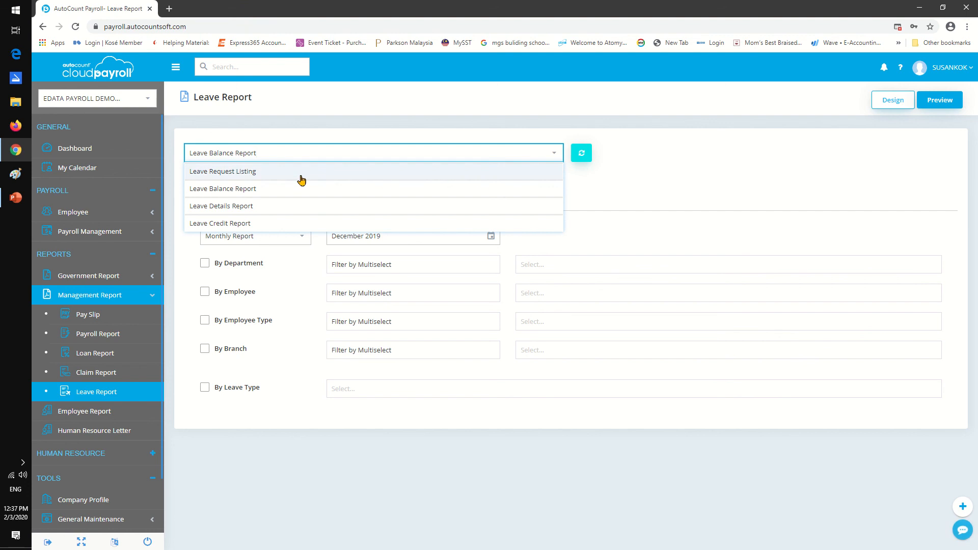
pyautogui.click(690, 196)
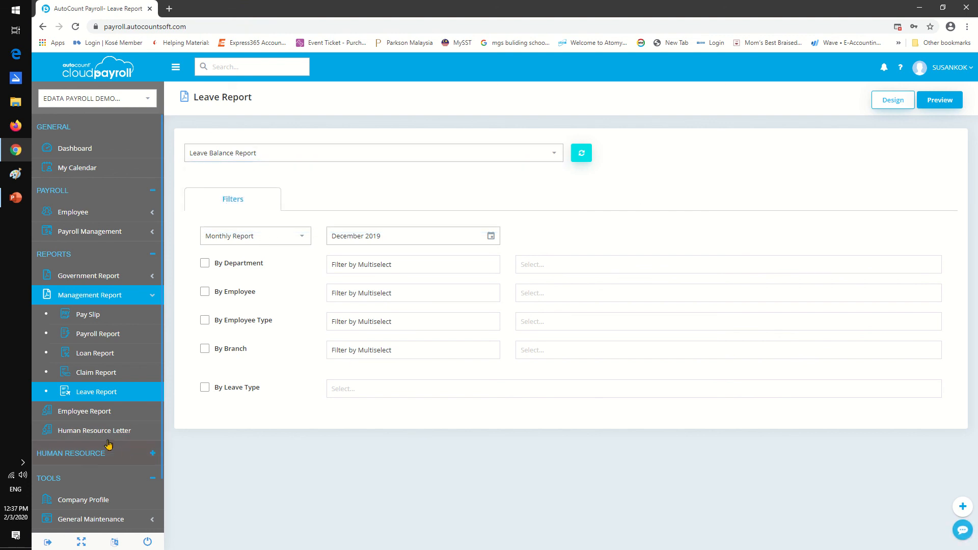
# Open the Employee Report, preview the Employee Detail Report, look through the first employee's sections, and close the preview.
pyautogui.click(90, 412)
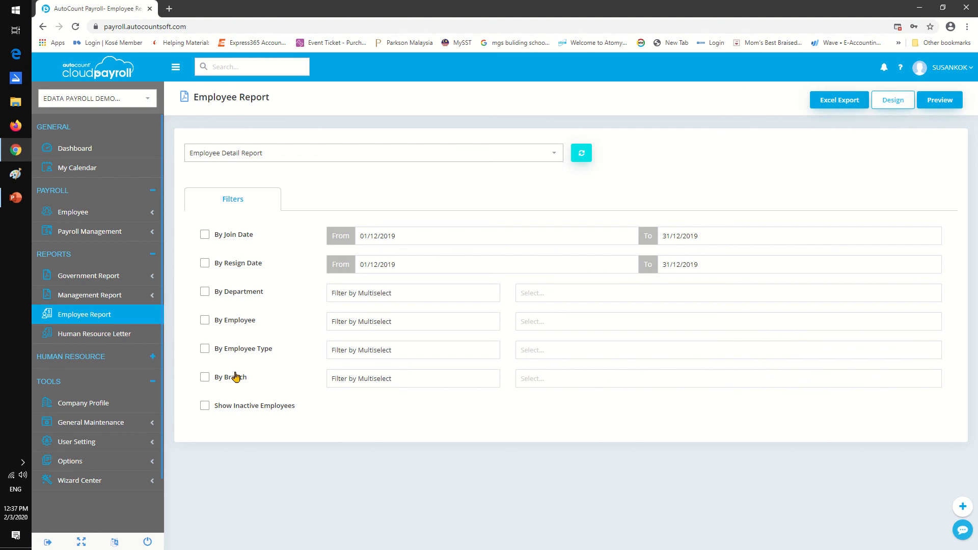
pyautogui.click(554, 156)
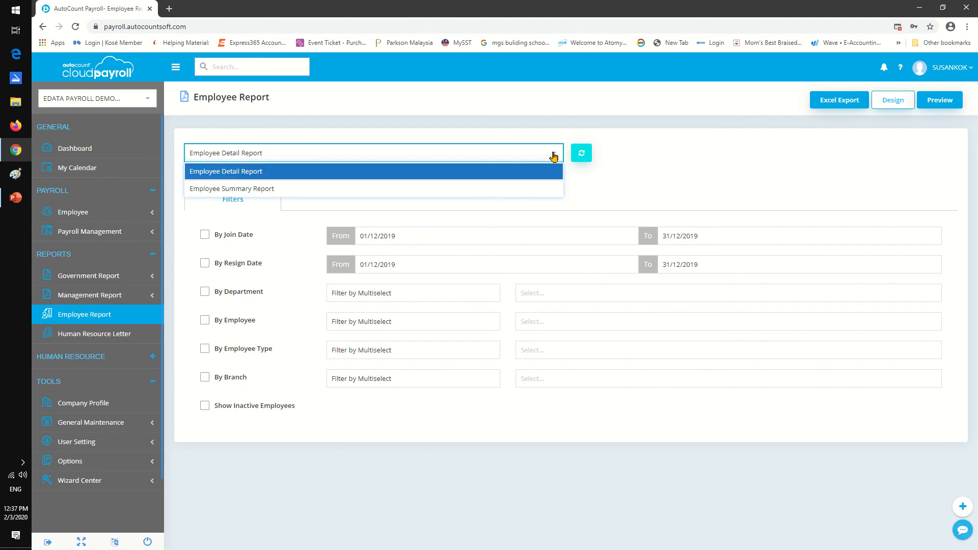
pyautogui.click(264, 171)
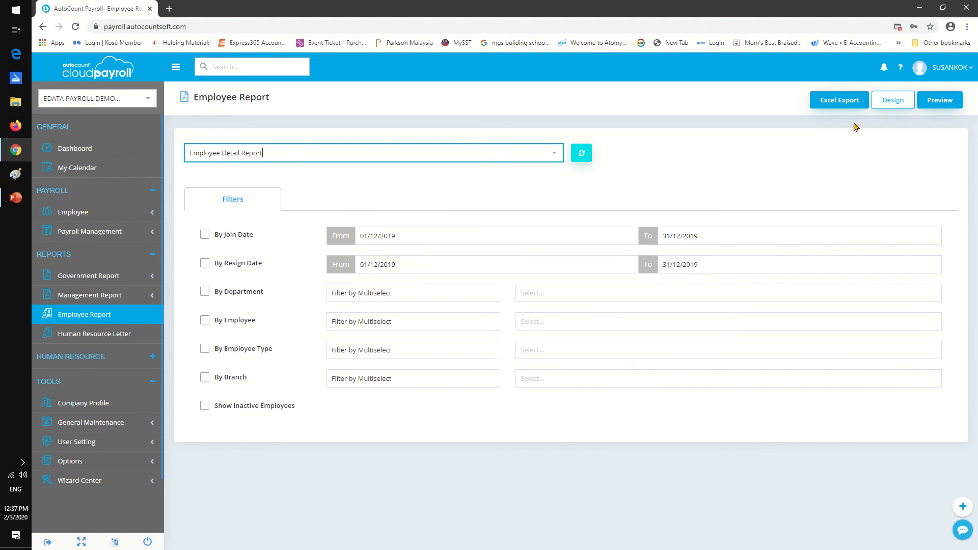
pyautogui.click(944, 97)
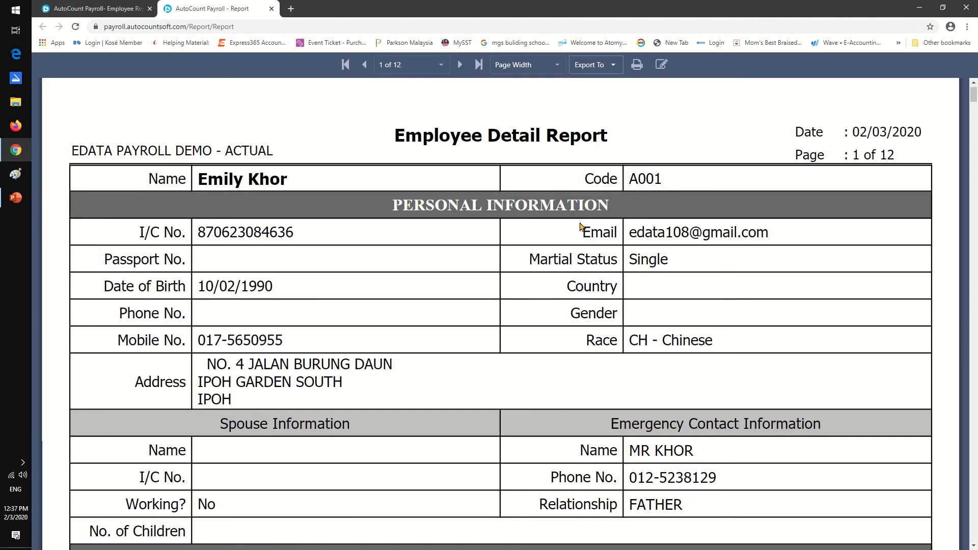
pyautogui.scroll(-3, 391, 291)
pyautogui.scroll(-4, 390, 290)
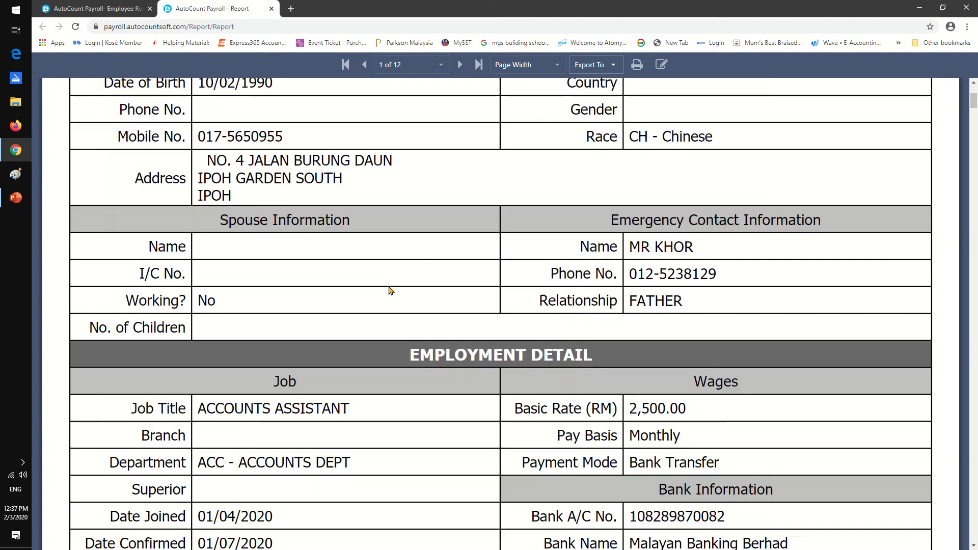
pyautogui.scroll(-5, 391, 291)
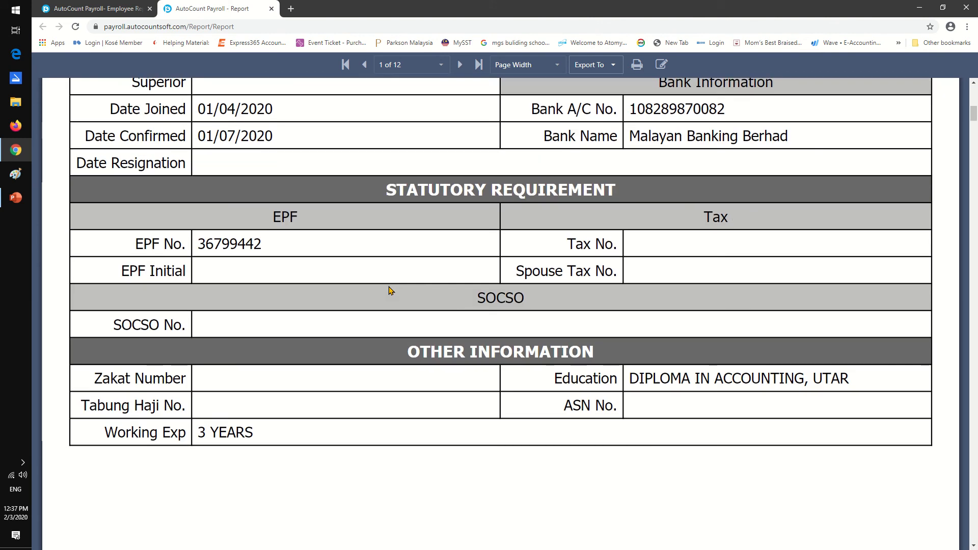
pyautogui.scroll(12, 391, 290)
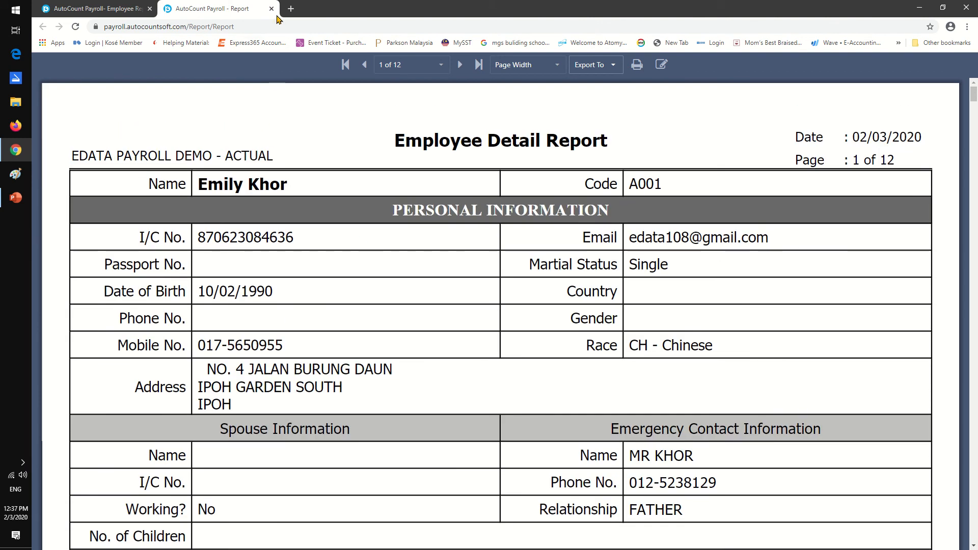
pyautogui.click(271, 10)
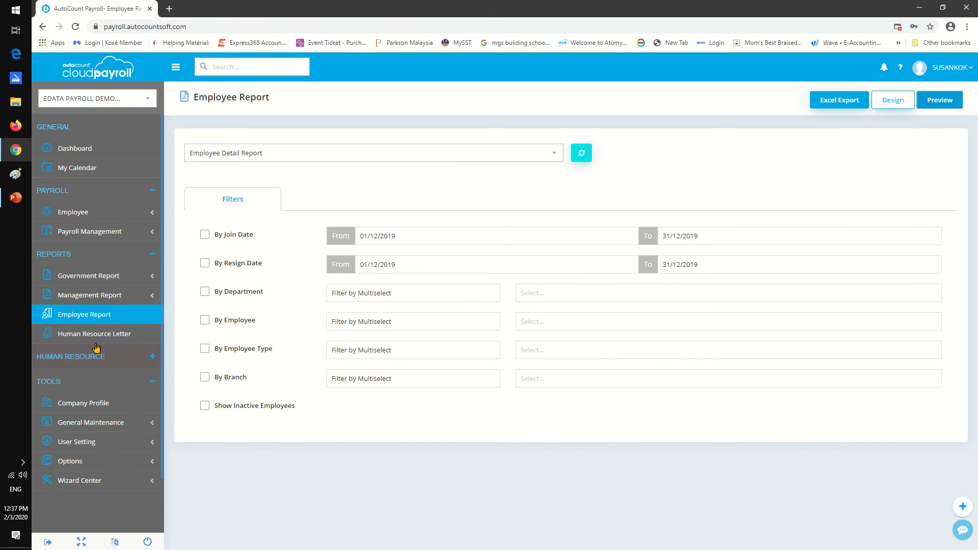
# Open the Human Resource Letter reports, review the letter types, preview the Confirmation Letter, and close the preview.
pyautogui.click(104, 334)
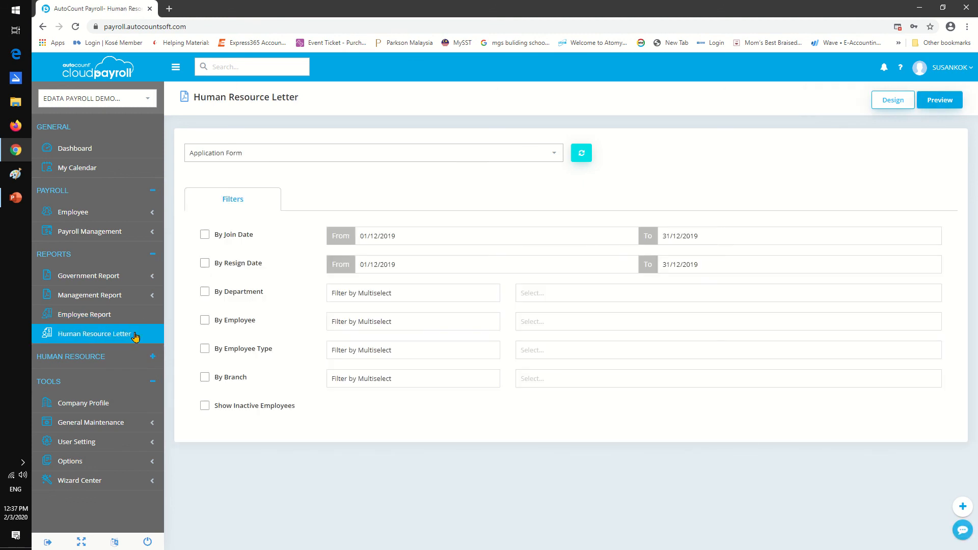
pyautogui.click(552, 157)
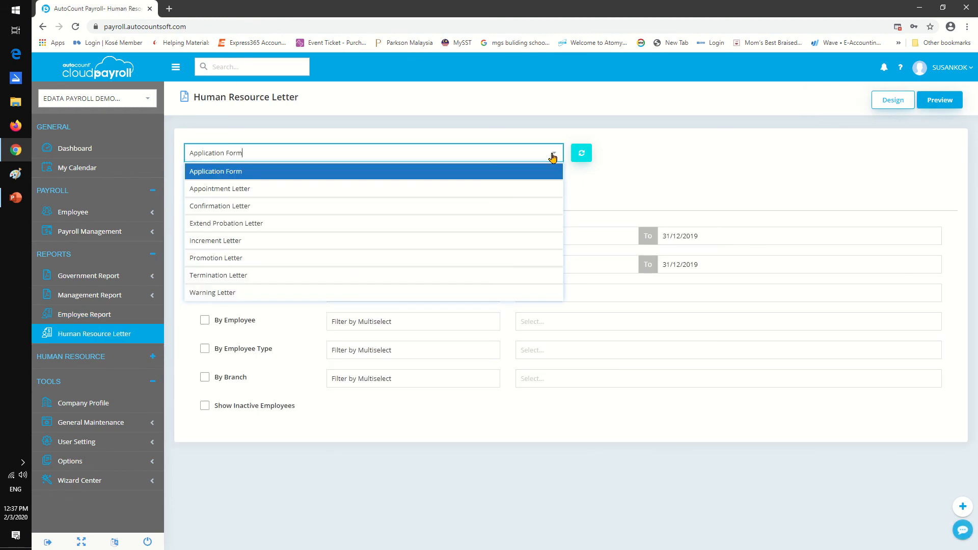
pyautogui.click(262, 206)
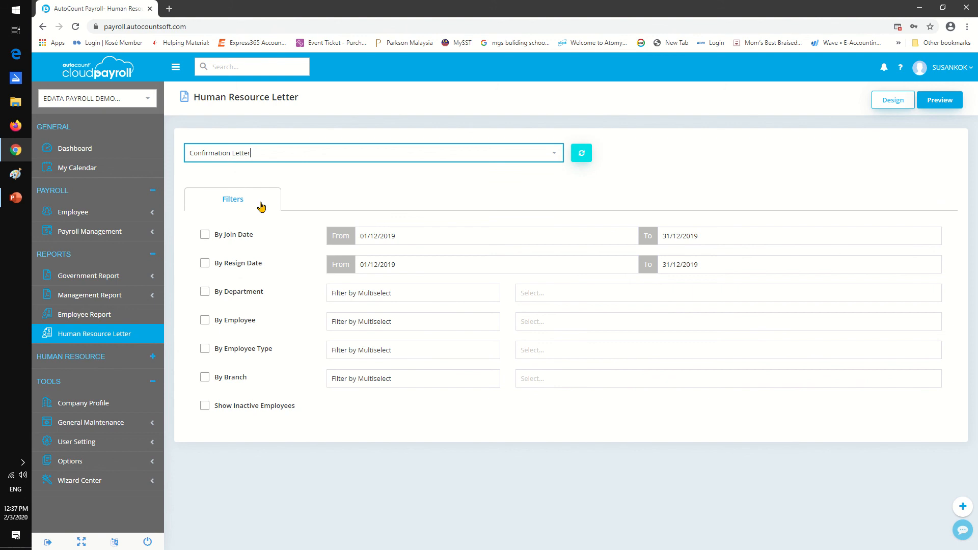
pyautogui.click(554, 157)
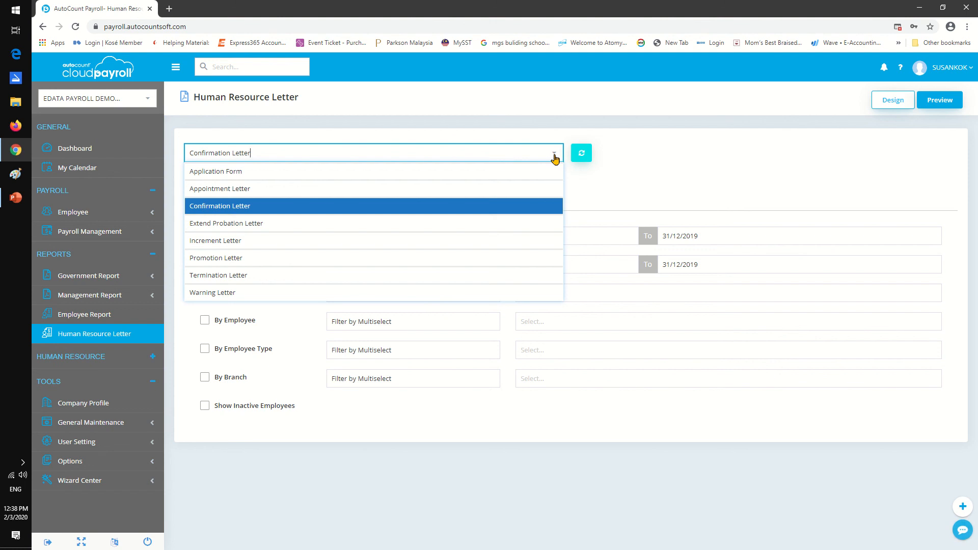
pyautogui.click(677, 192)
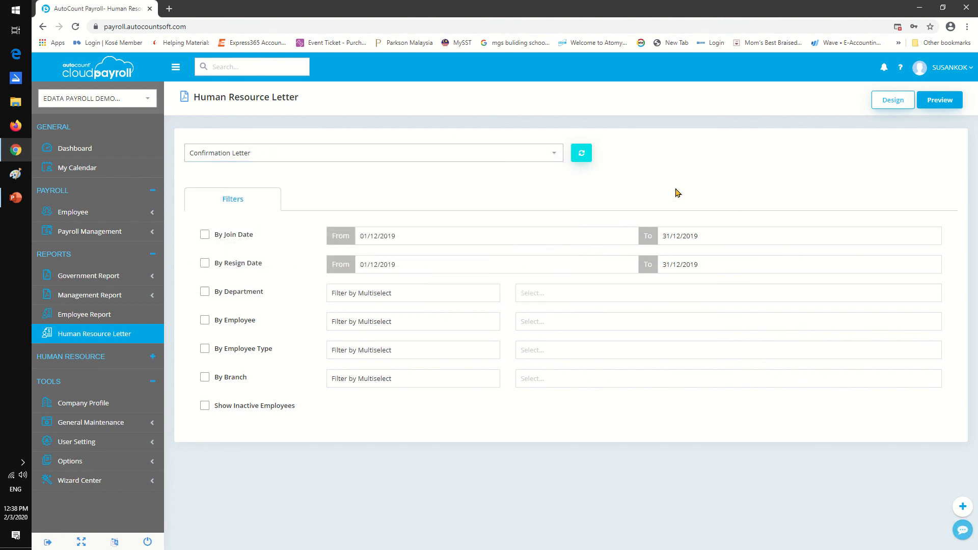
pyautogui.click(943, 101)
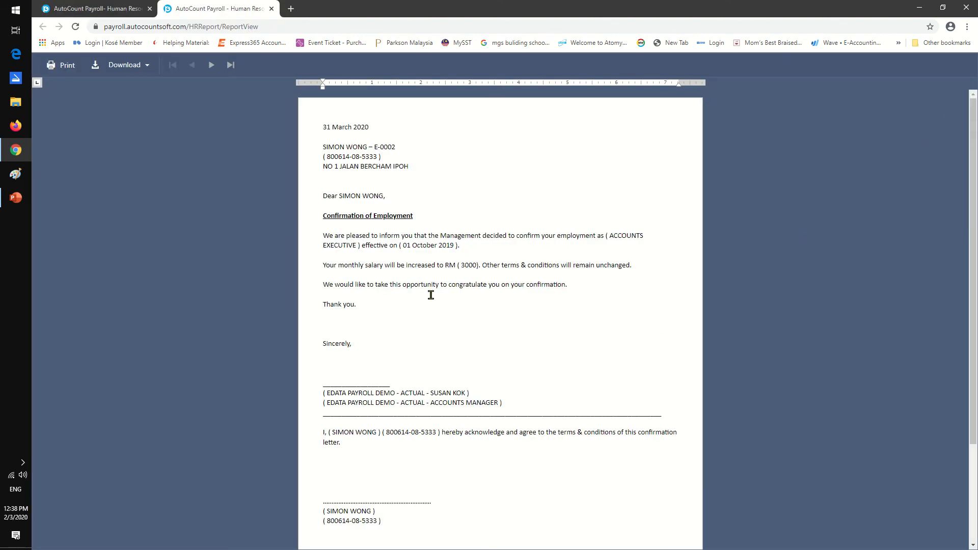
pyautogui.click(501, 245)
pyautogui.click(271, 9)
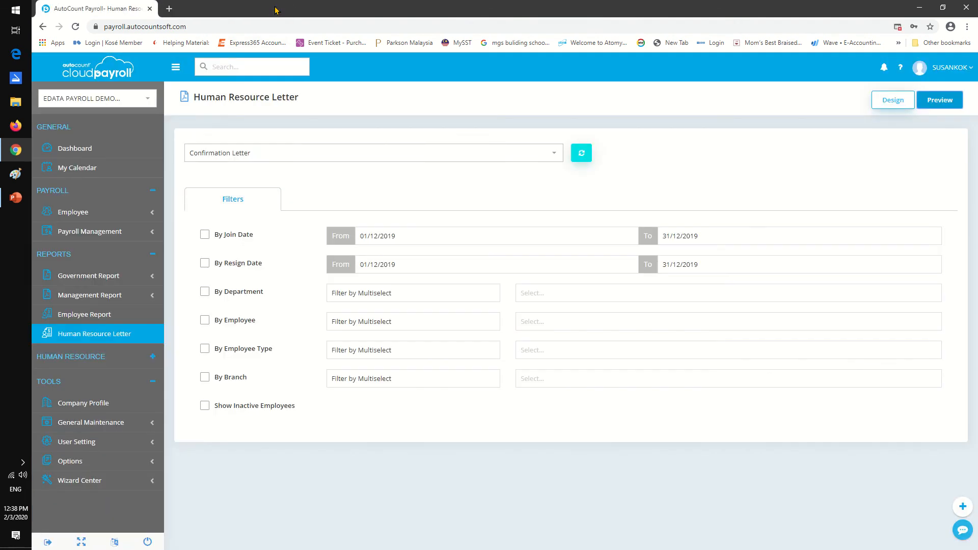
# Preview the Increment Letter, examine its salary increment wording, and close the preview.
pyautogui.click(554, 153)
pyautogui.click(245, 240)
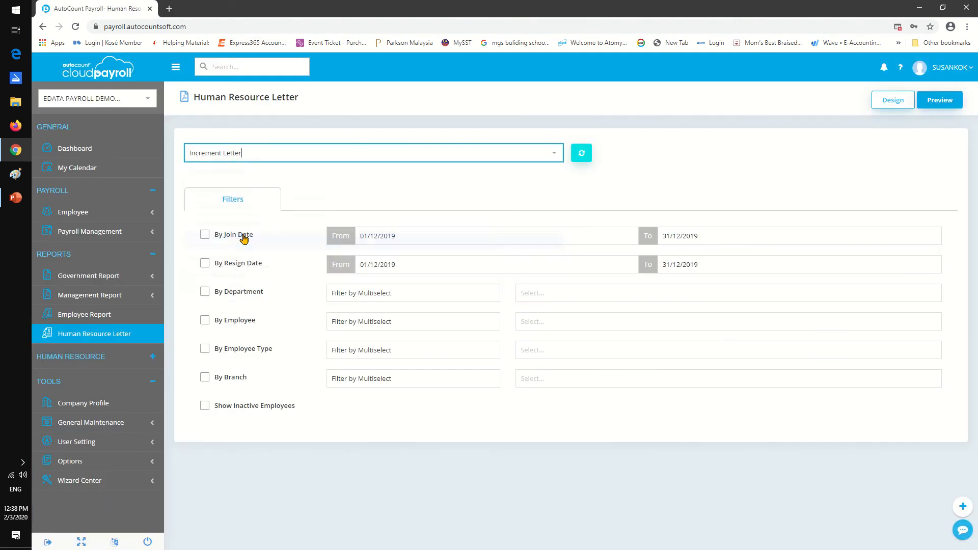
pyautogui.click(937, 101)
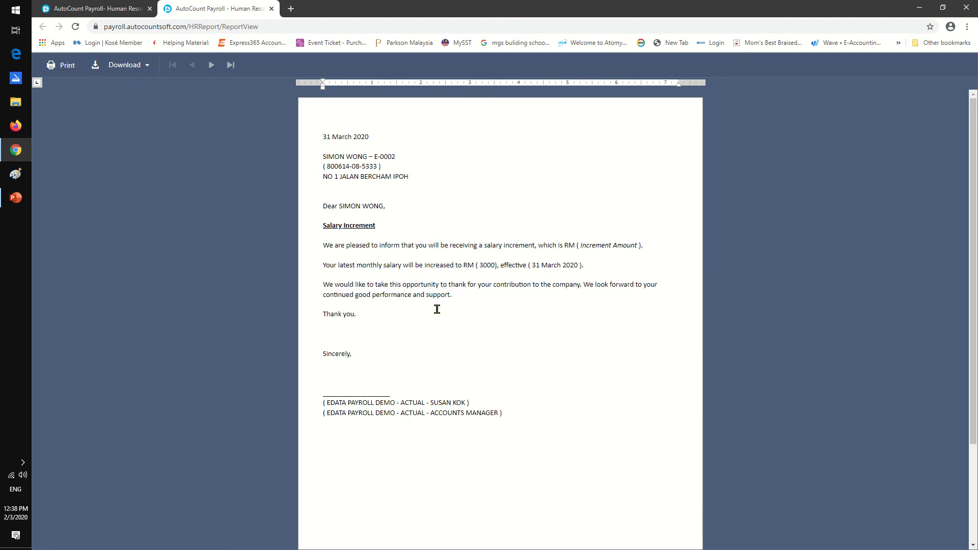
pyautogui.click(271, 9)
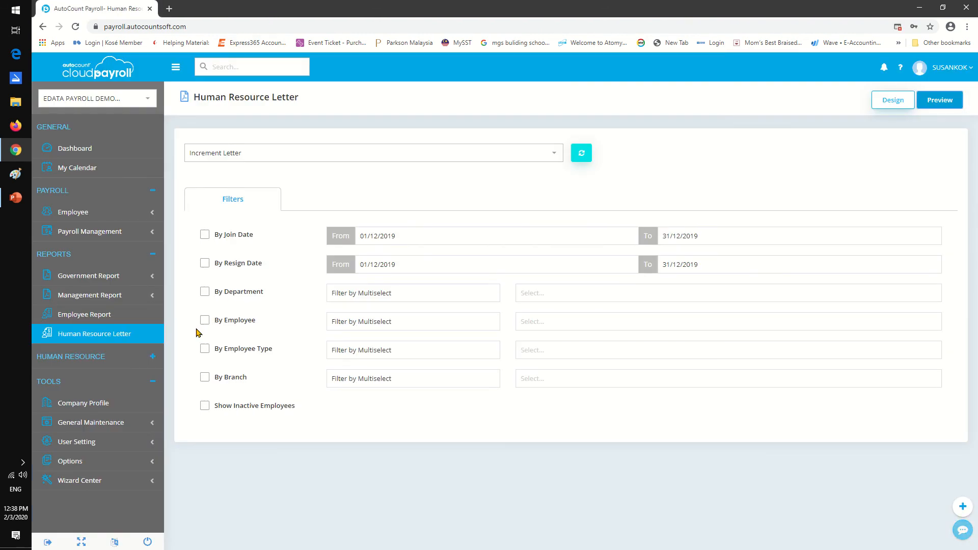
# Open the government Income-Tax Report, preview the CP39 form for December 2019, look through its pages, and close the preview.
pyautogui.click(109, 332)
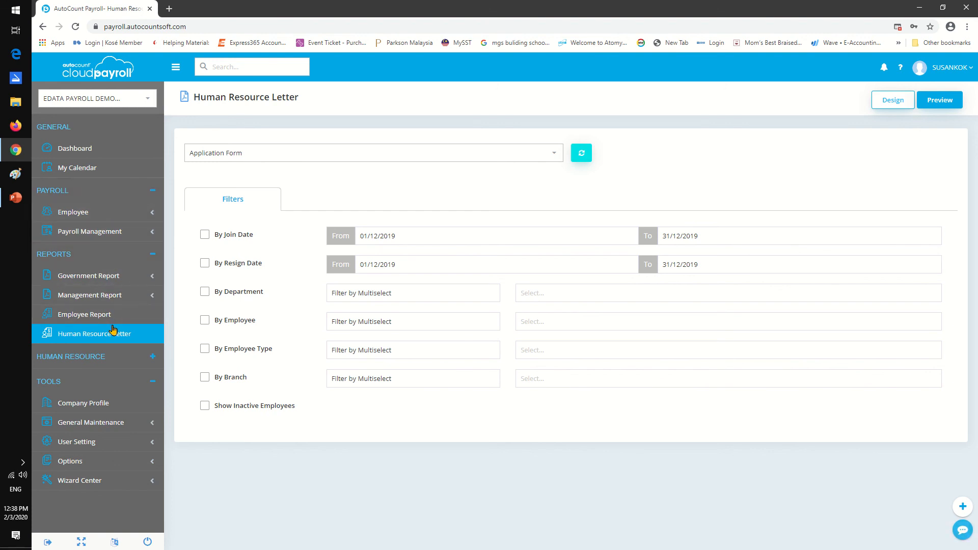
pyautogui.click(122, 276)
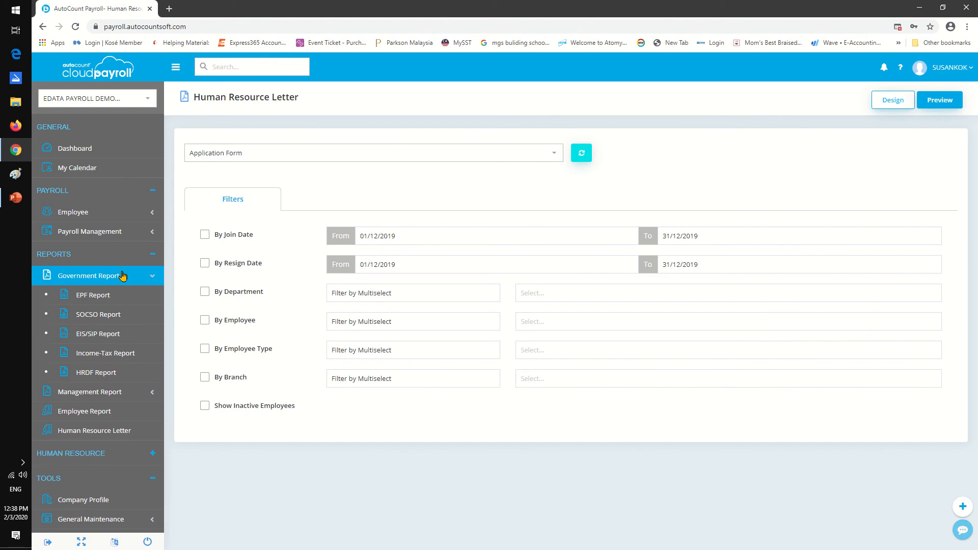
pyautogui.click(129, 355)
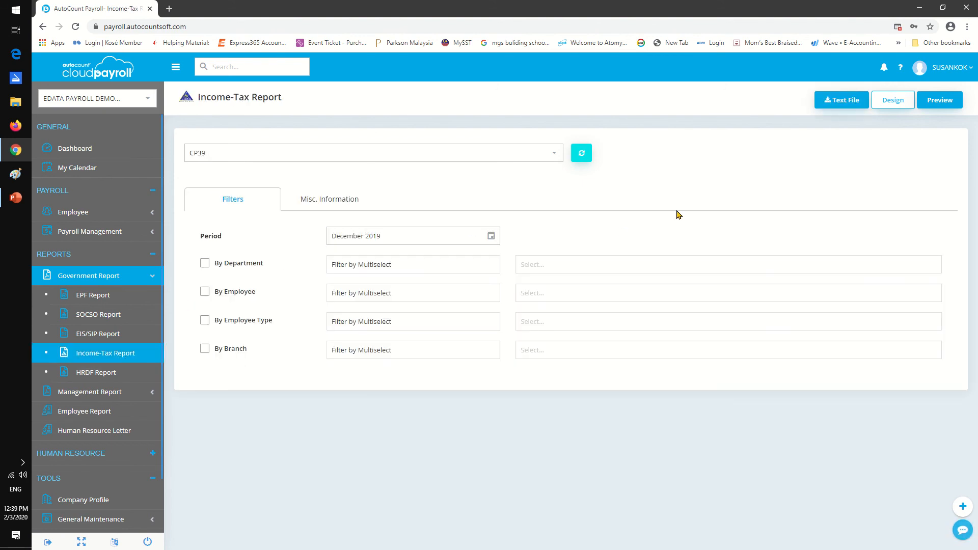
pyautogui.click(941, 99)
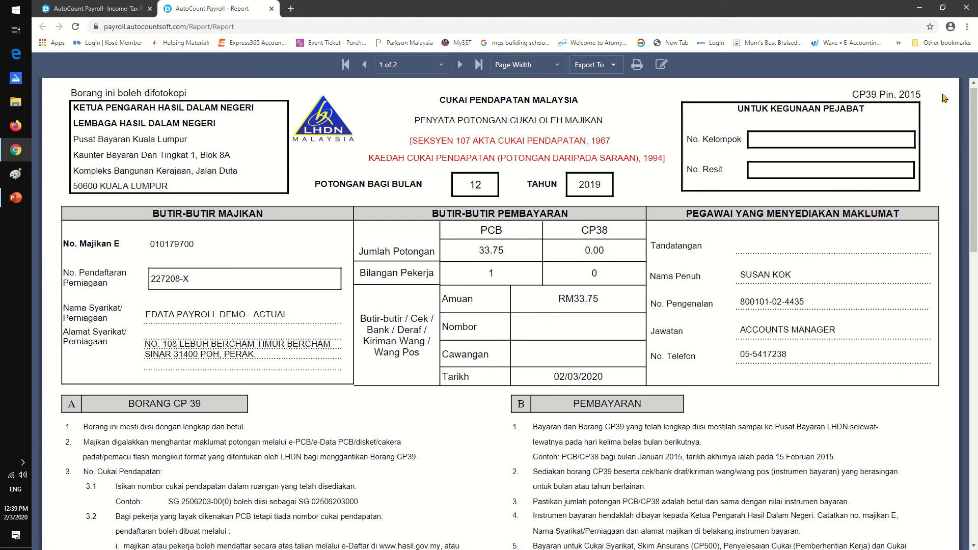
pyautogui.scroll(-14, 667, 268)
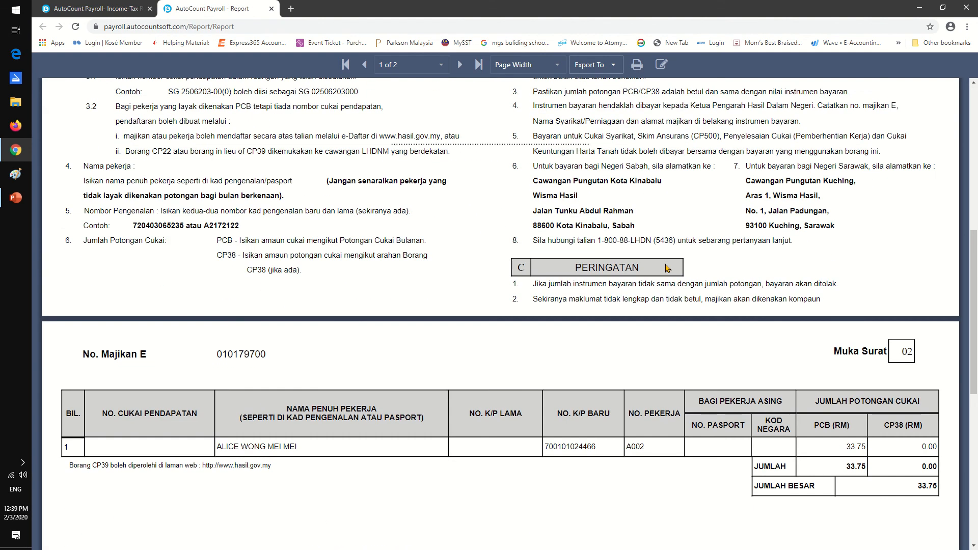
pyautogui.scroll(5, 667, 267)
pyautogui.scroll(10, 668, 264)
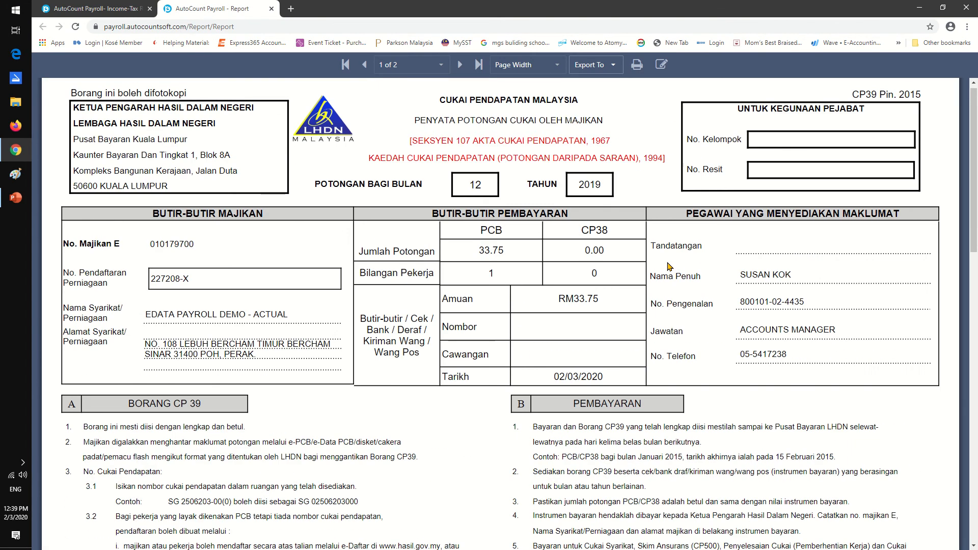
pyautogui.click(272, 8)
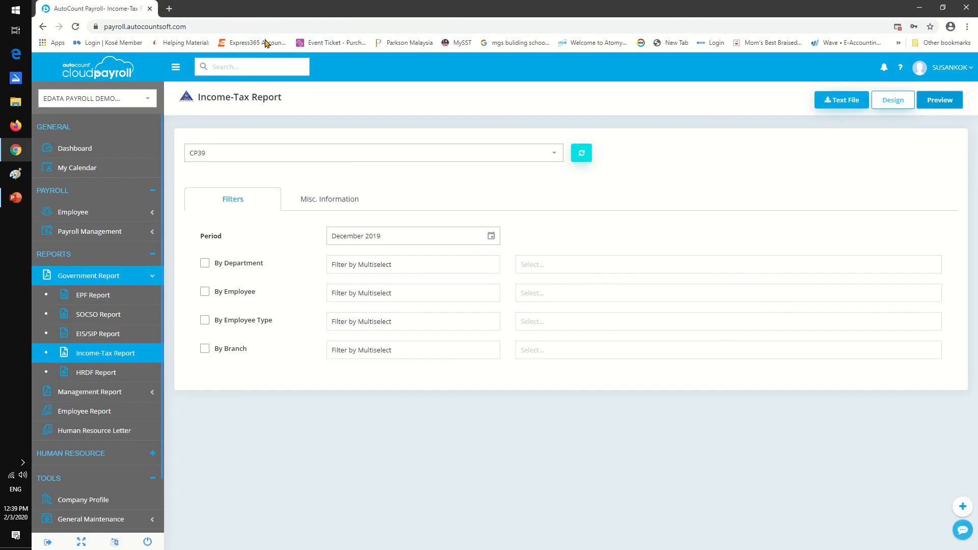
# Open the SOCSO Report, review the available SOCSO forms and listings, and collapse the government reports group.
pyautogui.click(115, 314)
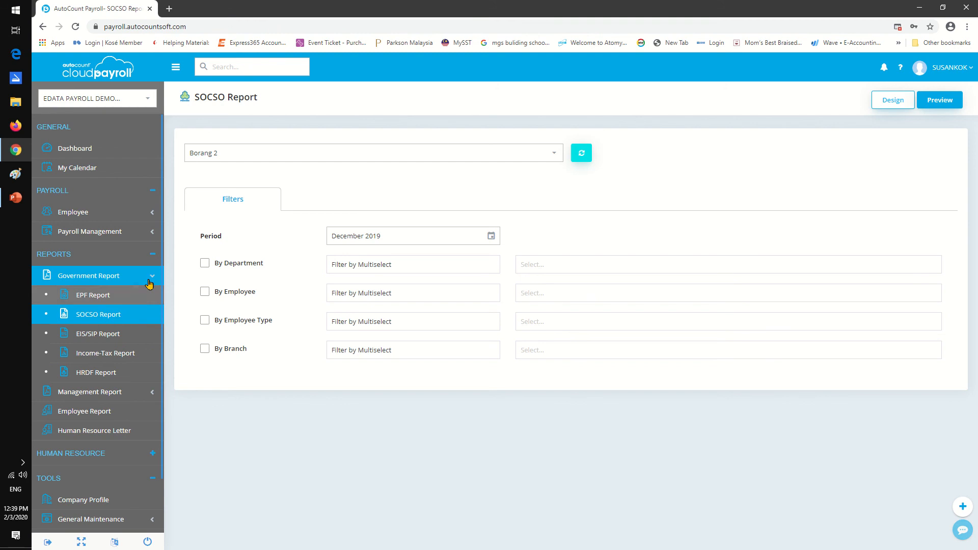
pyautogui.click(555, 153)
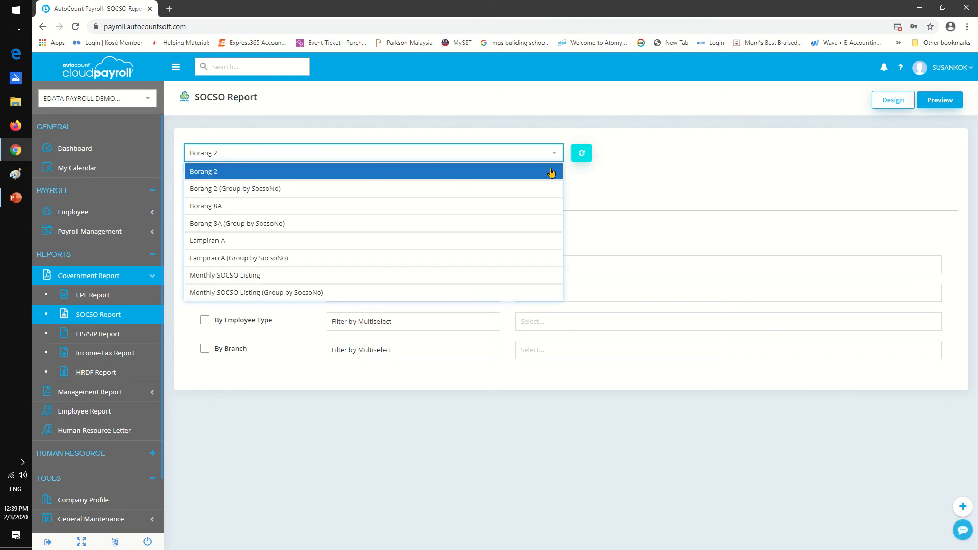
pyautogui.click(714, 196)
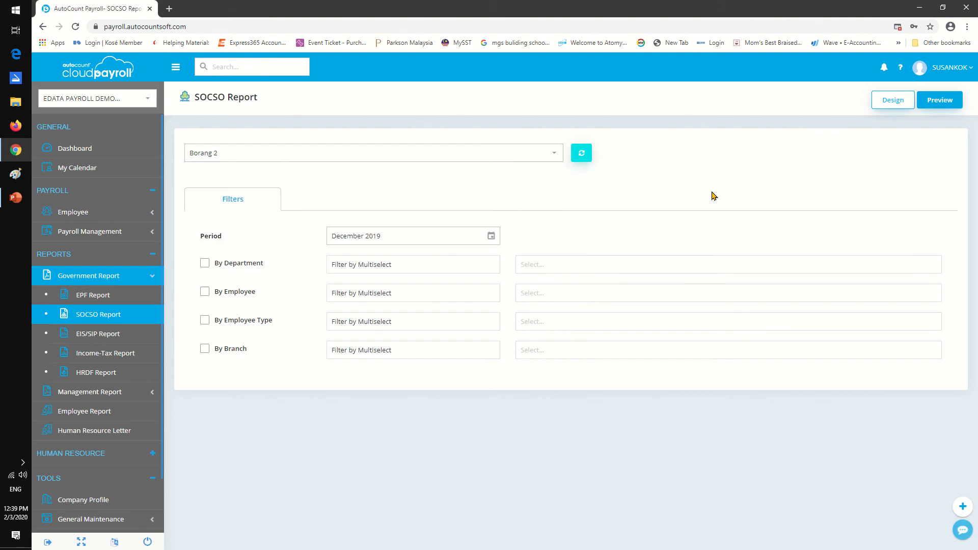
pyautogui.click(121, 275)
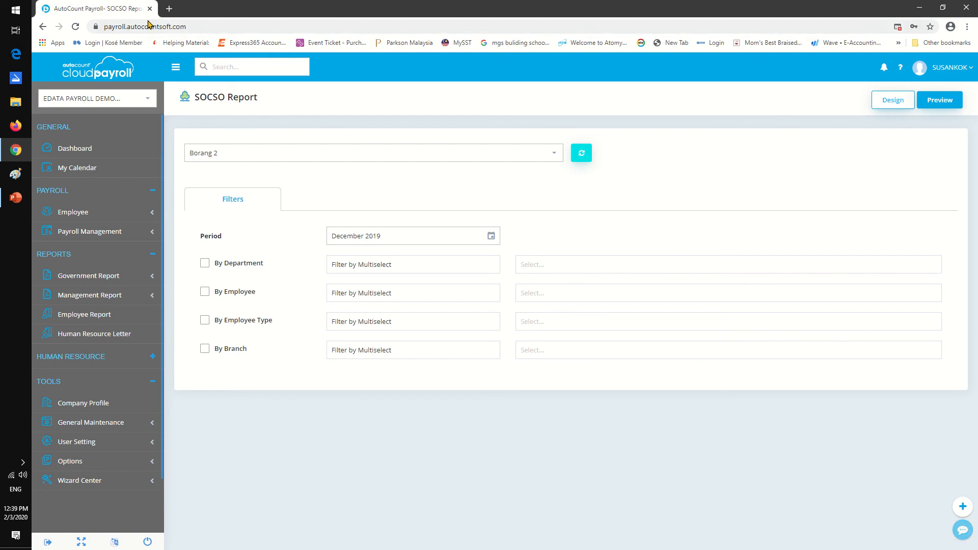
pyautogui.moveTo(481, 2)
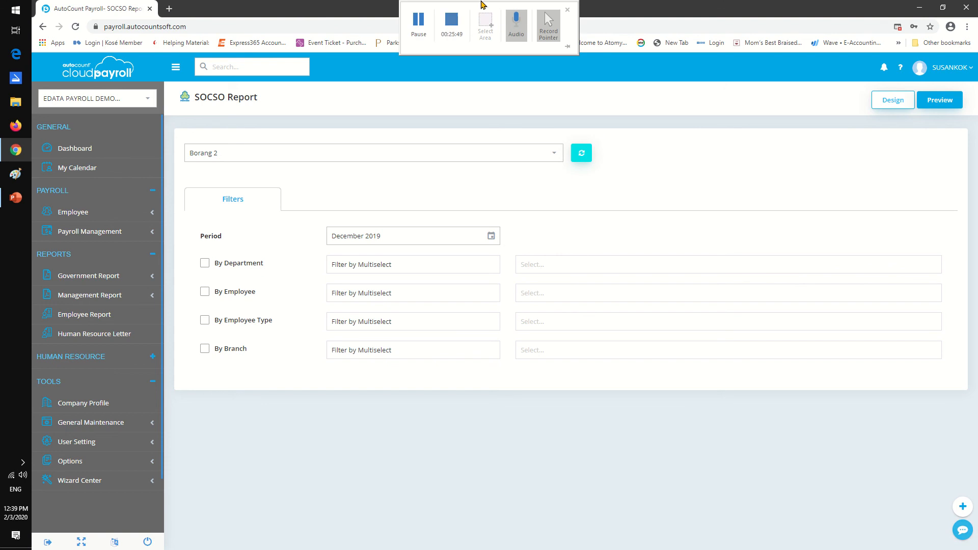
pyautogui.click(420, 22)
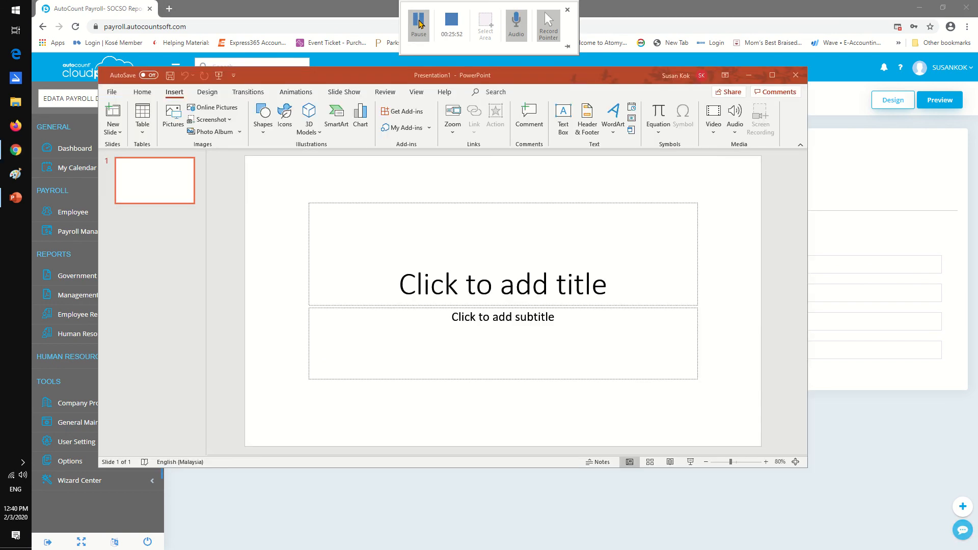